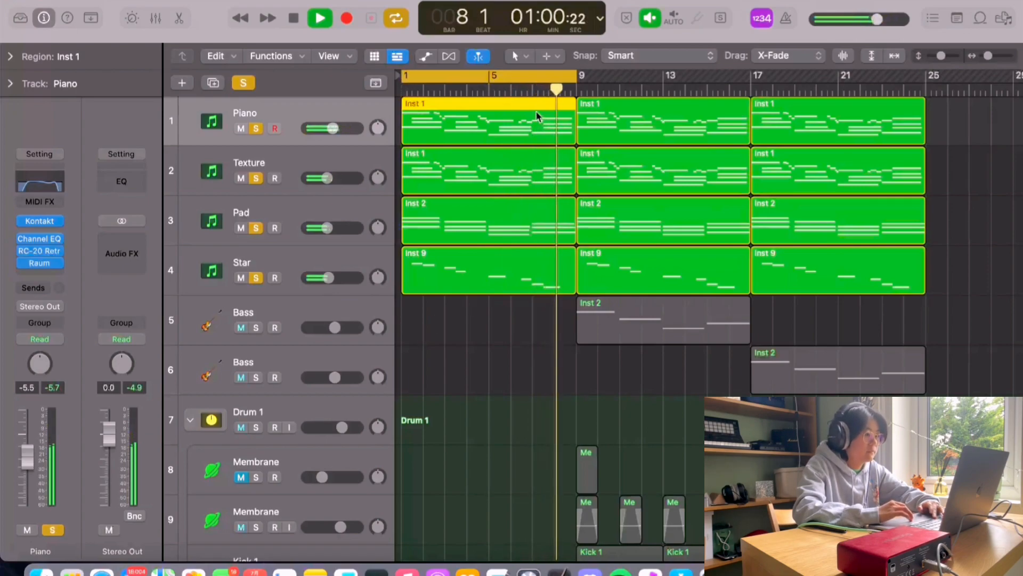
# Step: Set a cycle range from bar 9 to bar 17, play it back, and place the playhead at bar 12
pyautogui.click(537, 82)
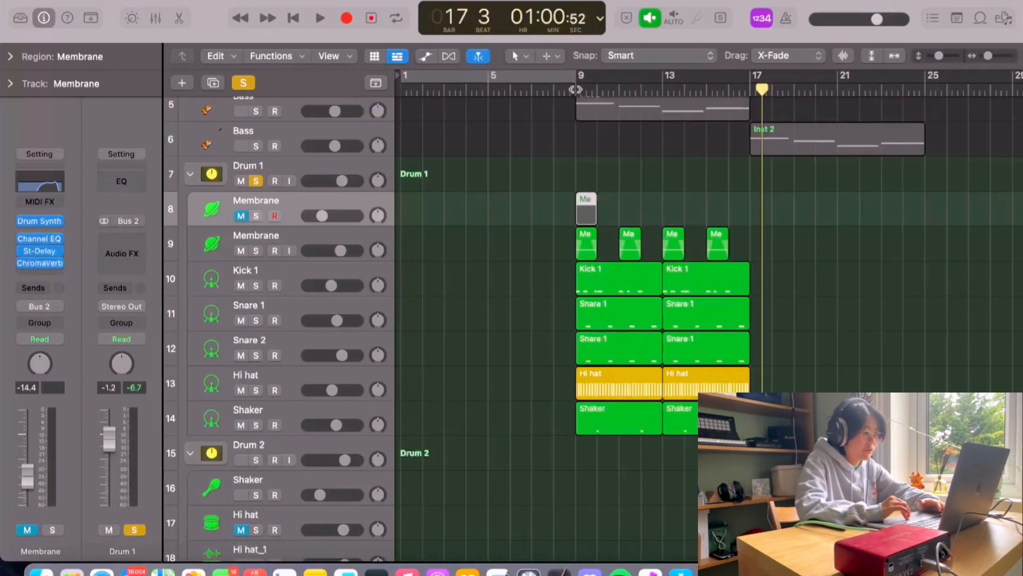
pyautogui.click(565, 79)
pyautogui.moveTo(528, 75); pyautogui.dragTo(698, 76)
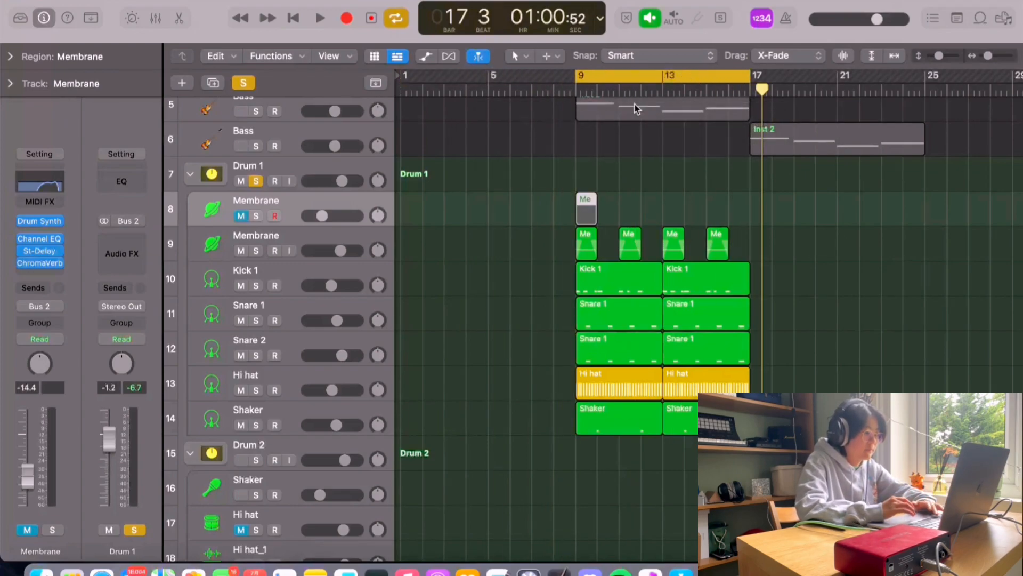
pyautogui.press('space')
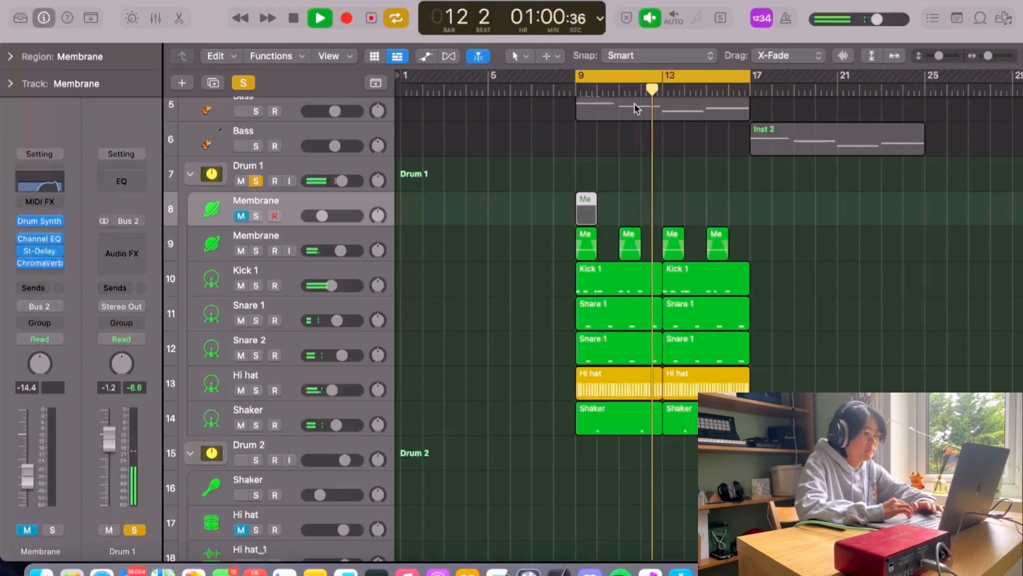
pyautogui.press('space')
pyautogui.click(685, 78)
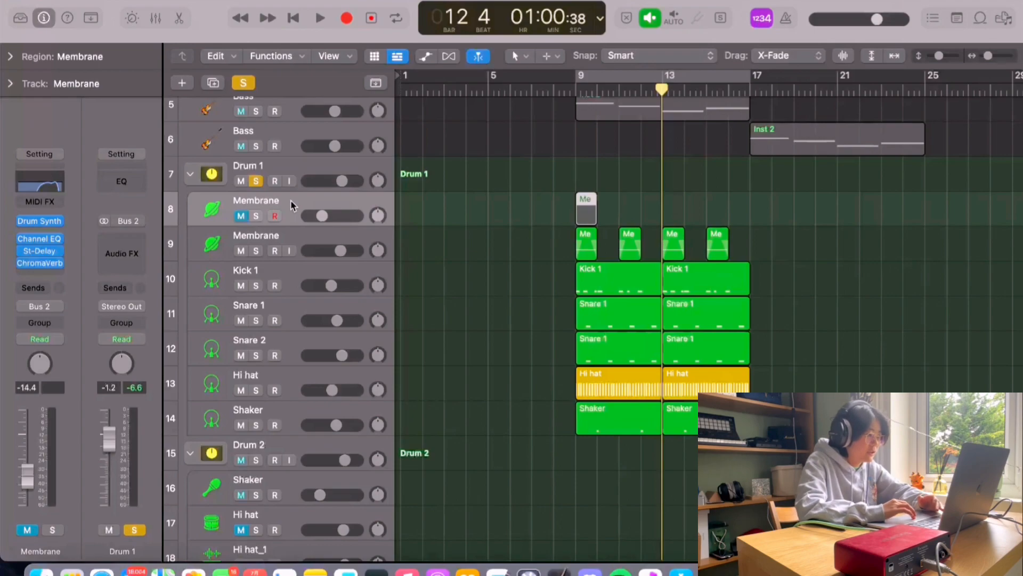
# Step: Add a new software instrument track using a stereo Drum Synth
pyautogui.click(184, 81)
pyautogui.click(373, 243)
pyautogui.moveTo(352, 254)
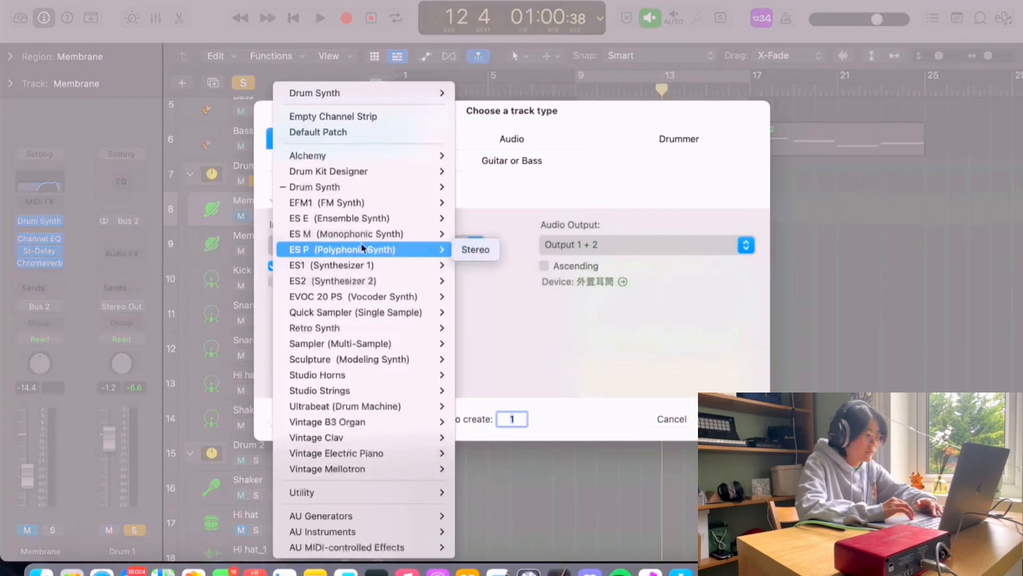
pyautogui.moveTo(341, 187)
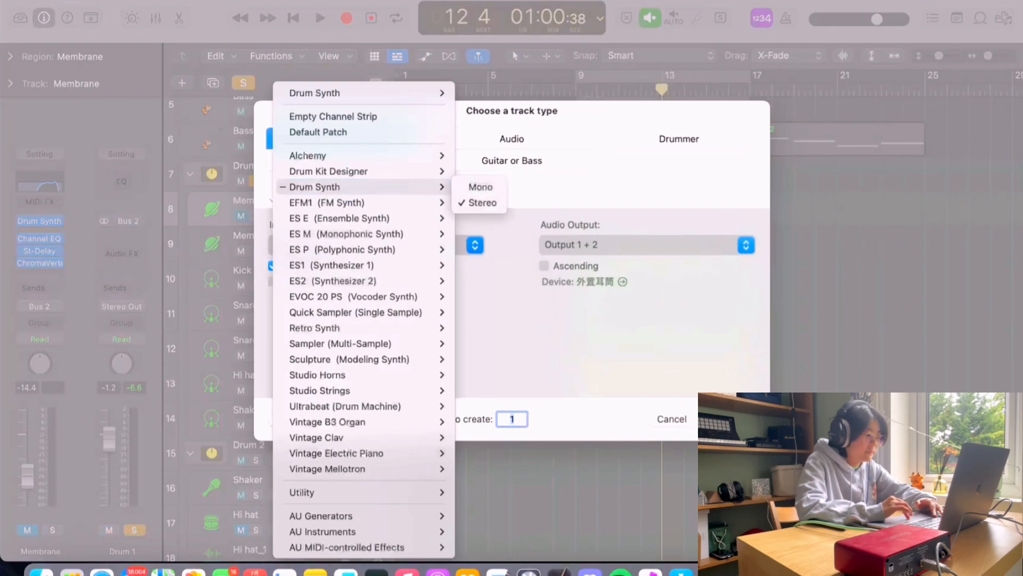
pyautogui.click(482, 202)
pyautogui.press('Return')
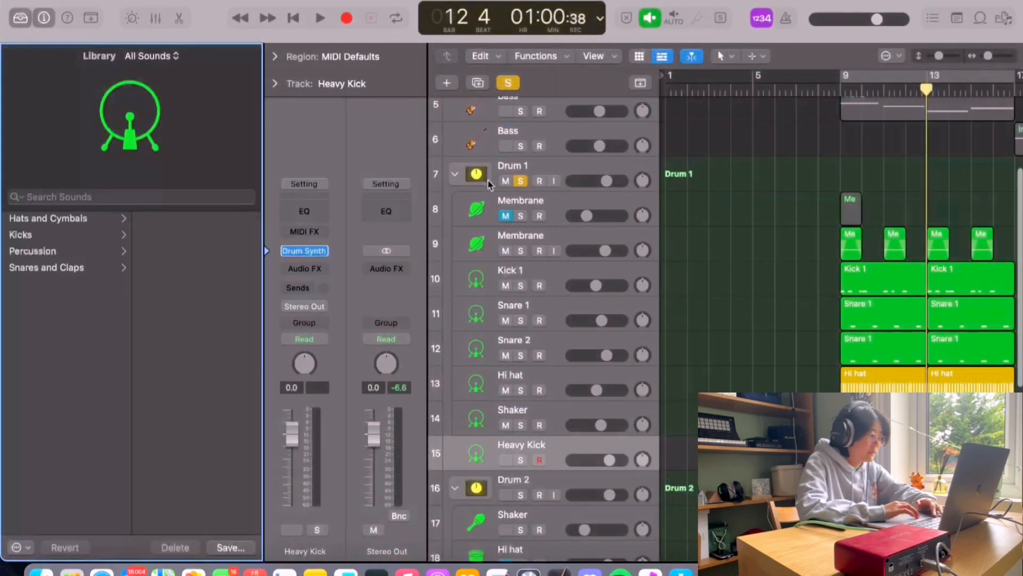
# Step: Open the new track's Drum Synth plug-in and browse its sound category menu
pyautogui.click(20, 18)
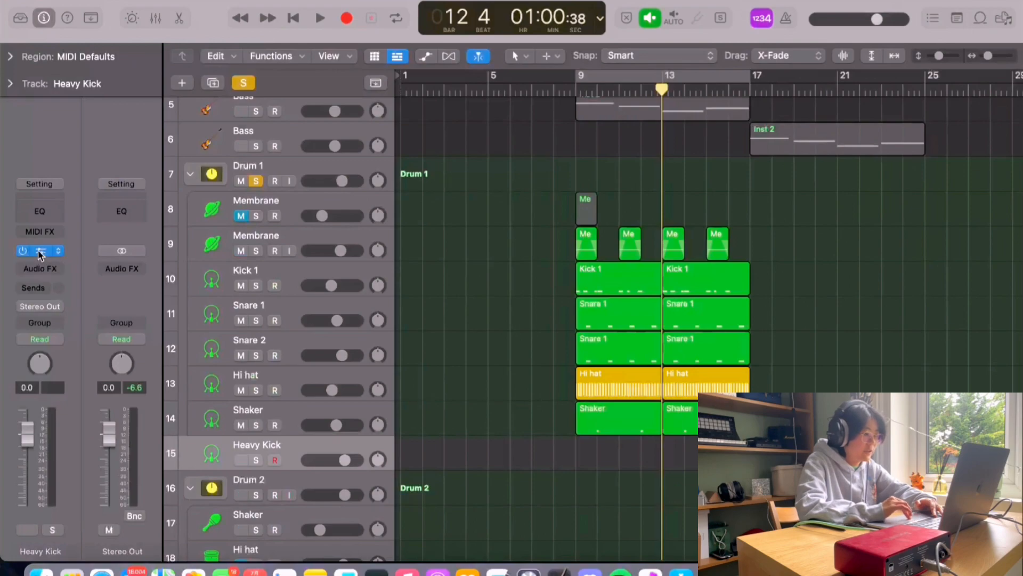
pyautogui.click(38, 251)
pyautogui.moveTo(625, 179); pyautogui.dragTo(415, 64)
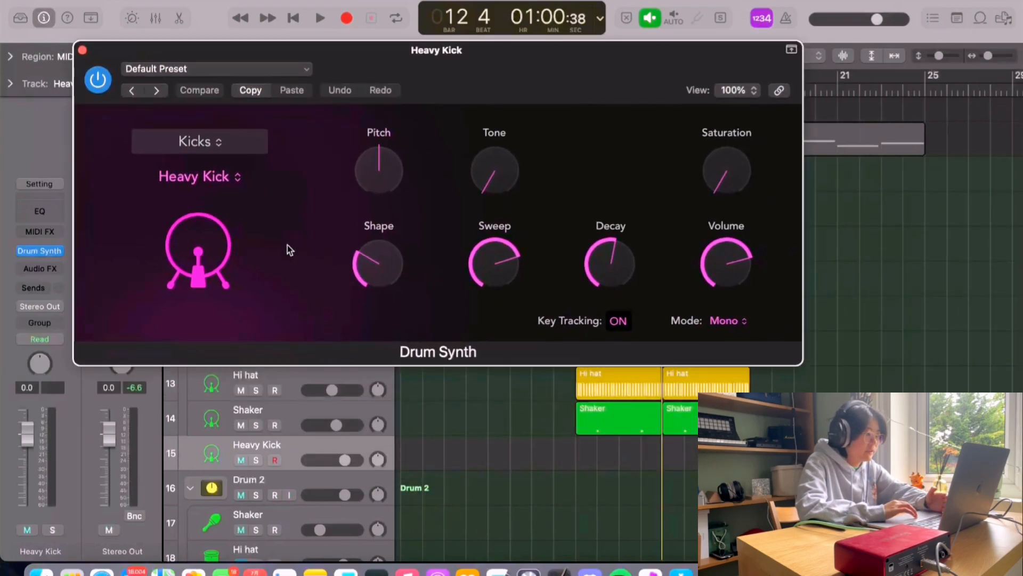
pyautogui.click(239, 143)
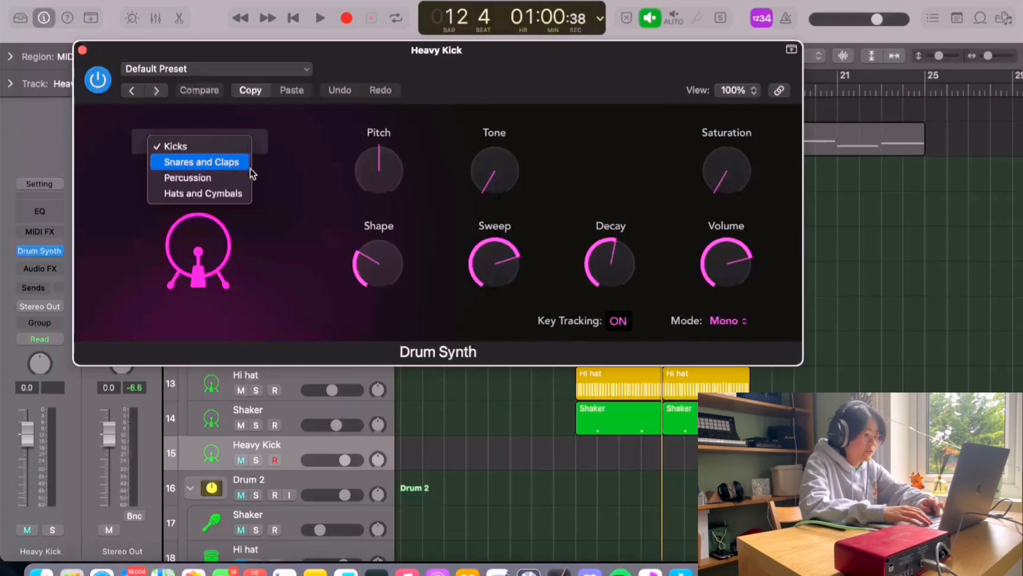
pyautogui.click(315, 171)
# Step: Open Musical Typing and adjust the Drum Synth's pitch, shape, sweep, decay and other knobs
pyautogui.press('cmd+k')
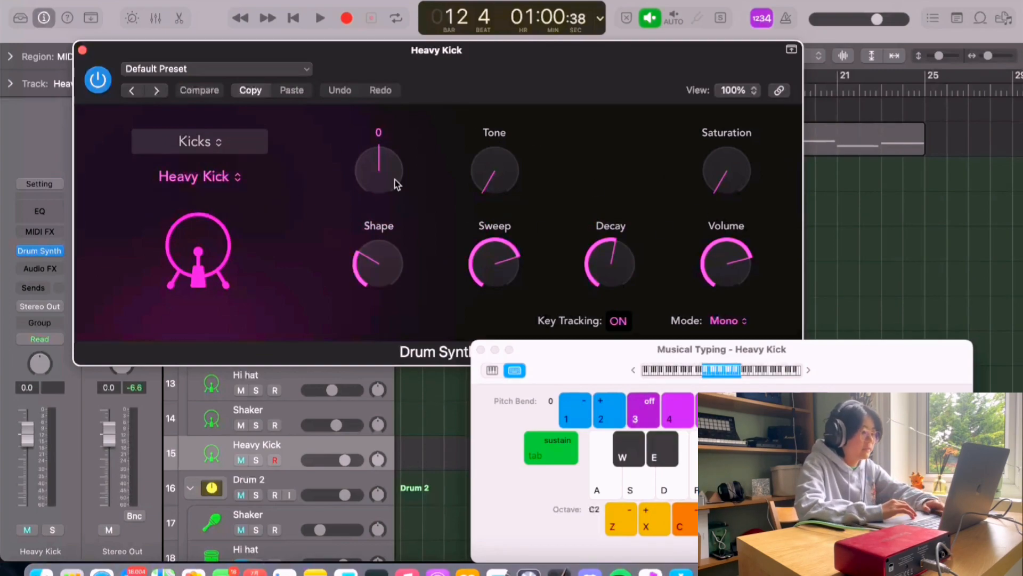
pyautogui.moveTo(397, 185); pyautogui.dragTo(380, 168)
pyautogui.moveTo(380, 168); pyautogui.dragTo(380, 175)
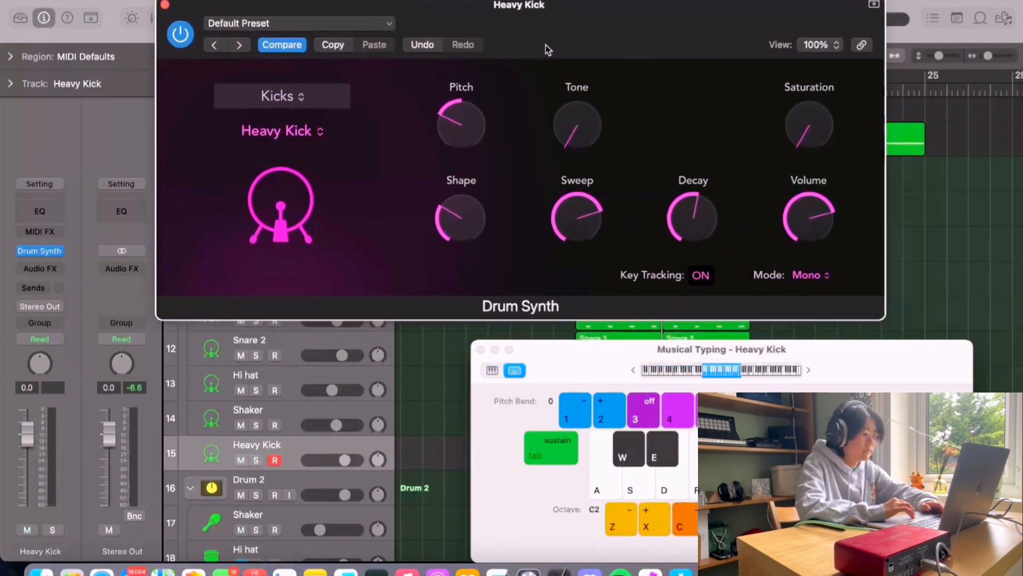
pyautogui.moveTo(545, 46); pyautogui.dragTo(523, 114)
pyautogui.moveTo(449, 195); pyautogui.dragTo(450, 238)
pyautogui.moveTo(438, 273); pyautogui.dragTo(442, 193)
pyautogui.moveTo(546, 189); pyautogui.dragTo(558, 106)
pyautogui.moveTo(549, 306); pyautogui.dragTo(551, 327)
pyautogui.moveTo(670, 276); pyautogui.dragTo(686, 302)
pyautogui.moveTo(776, 159)
pyautogui.mouseDown()
pyautogui.moveTo(786, 158)
pyautogui.moveTo(781, 137)
pyautogui.moveTo(778, 162)
pyautogui.mouseUp()
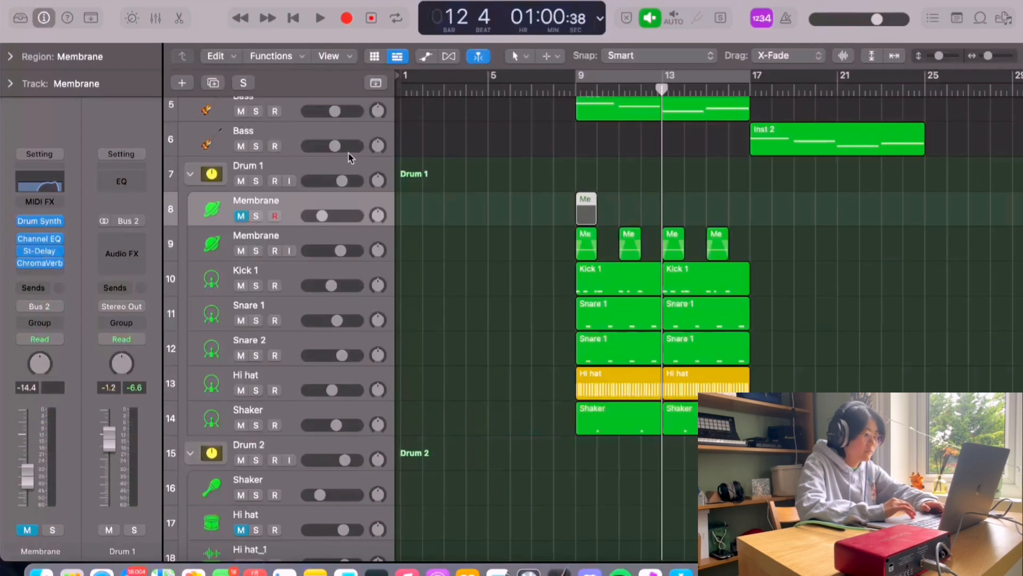
# Step: Unmute and solo the first Membrane track in the Drum 1 stack
pyautogui.click(302, 235)
pyautogui.click(244, 216)
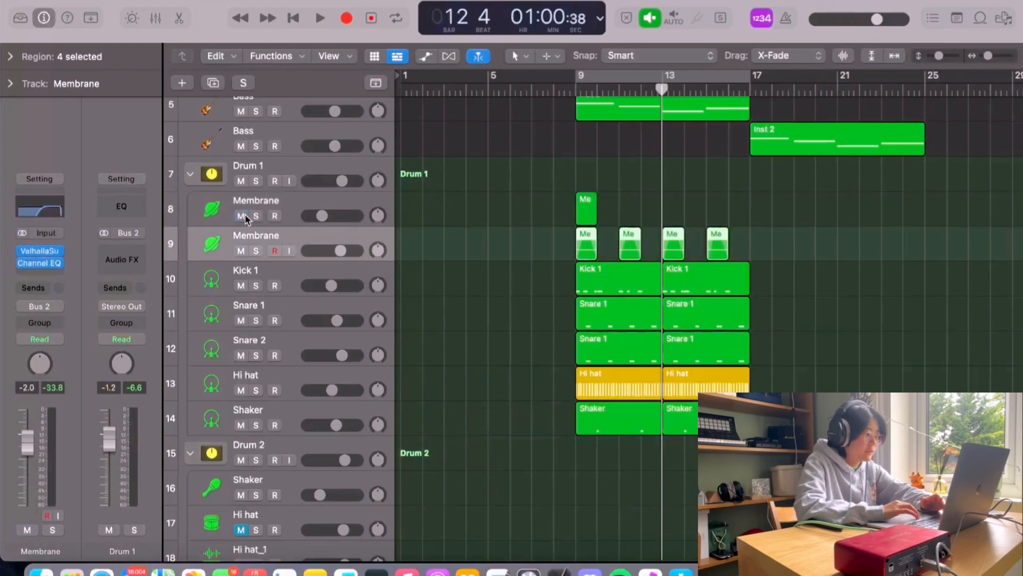
pyautogui.click(257, 217)
pyautogui.click(269, 201)
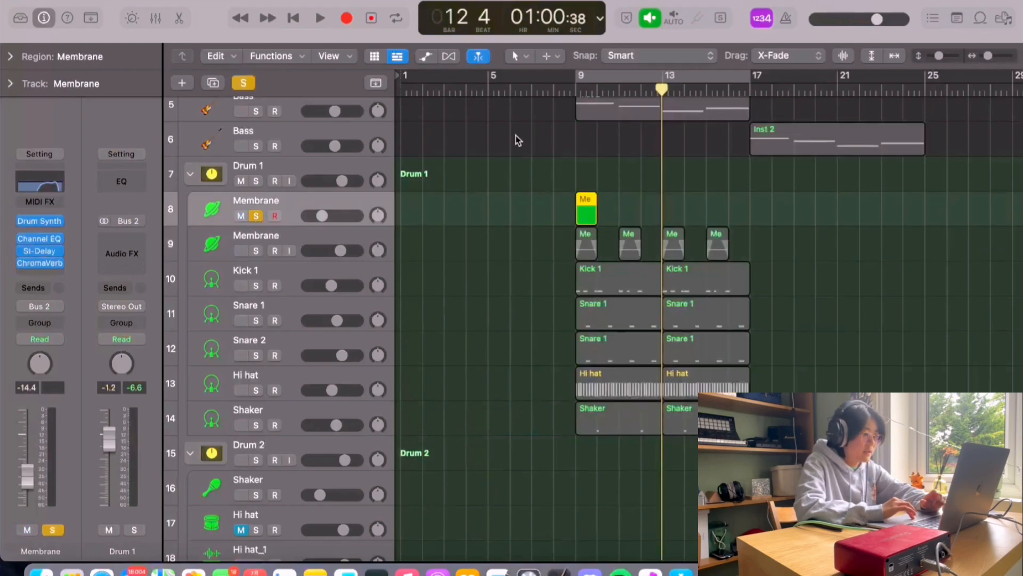
pyautogui.click(596, 70)
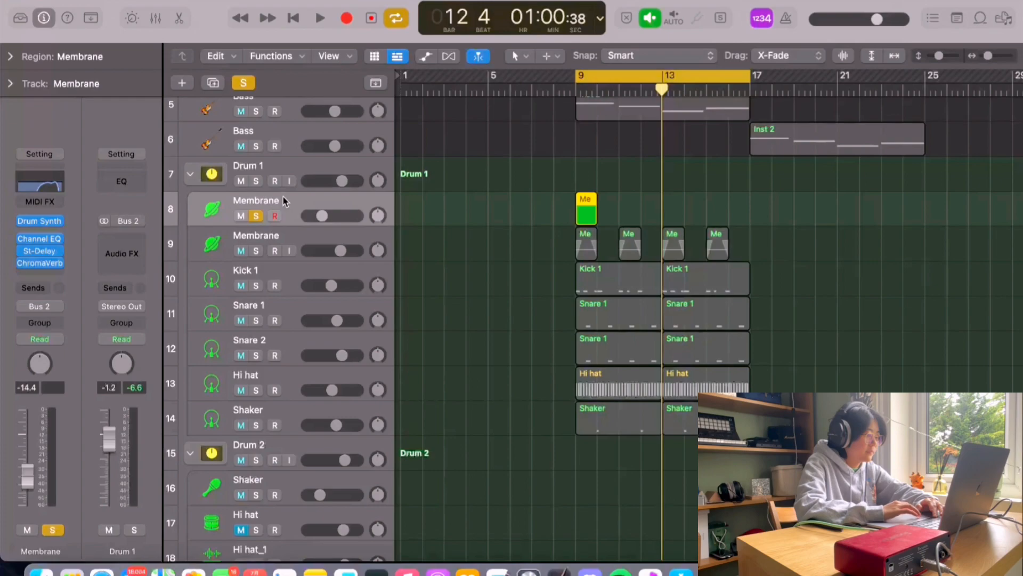
# Step: Open the first Membrane track's Drum Synth and audition the soloed region from the cycle start
pyautogui.click(38, 219)
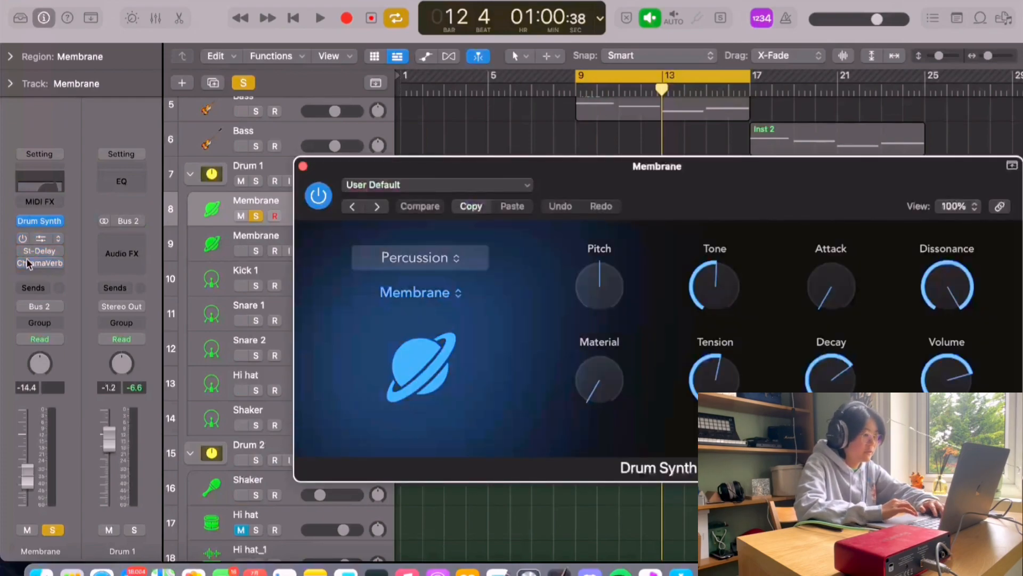
pyautogui.moveTo(650, 180); pyautogui.dragTo(566, 318)
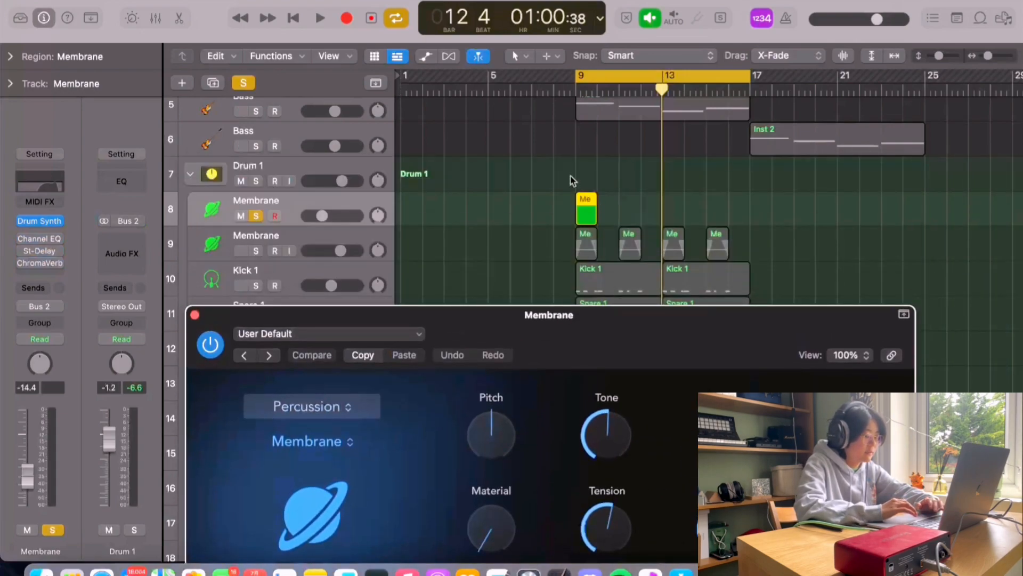
pyautogui.press('Return')
pyautogui.press('space')
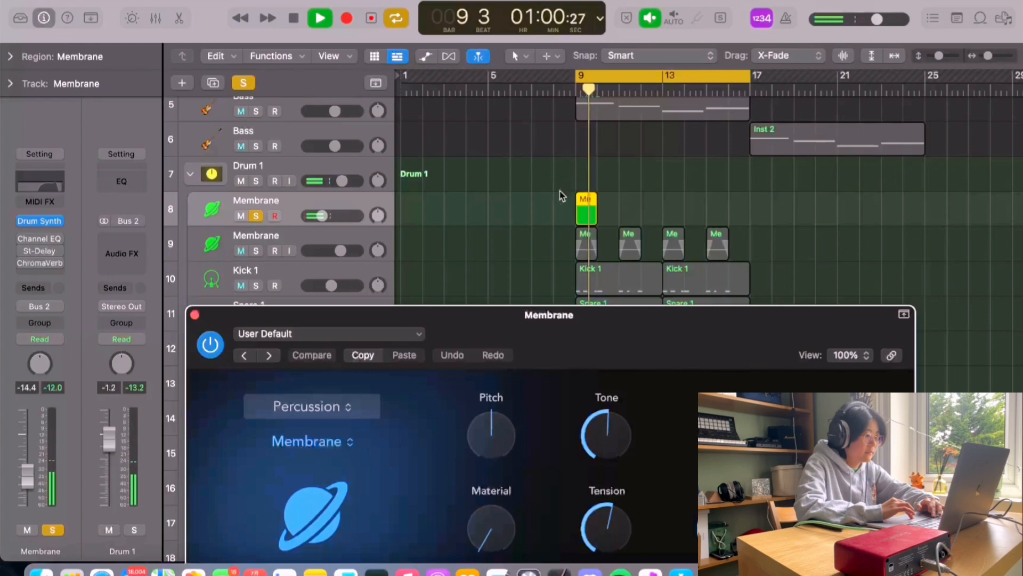
pyautogui.press('space')
pyautogui.moveTo(527, 316); pyautogui.dragTo(561, 234)
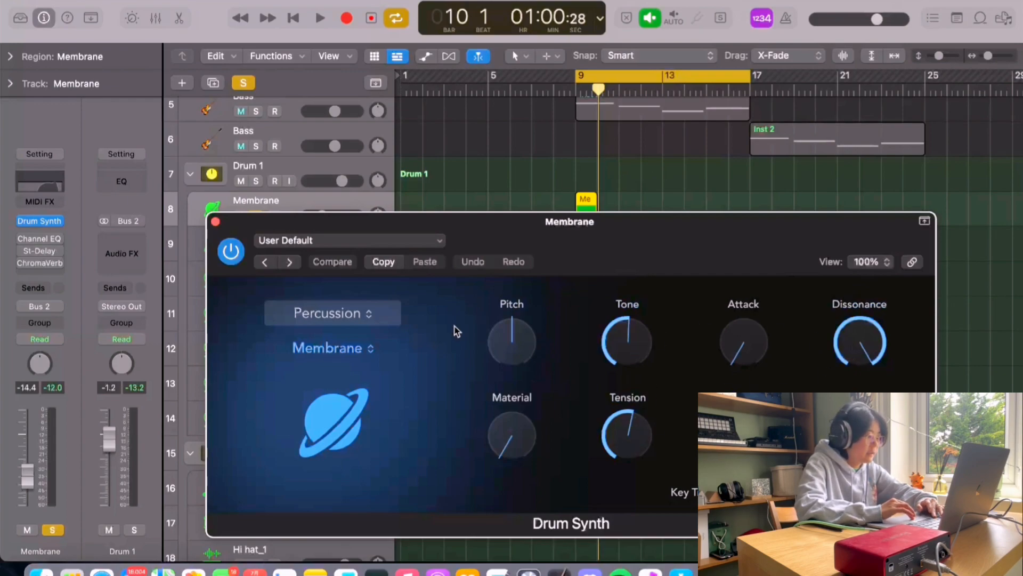
pyautogui.click(215, 221)
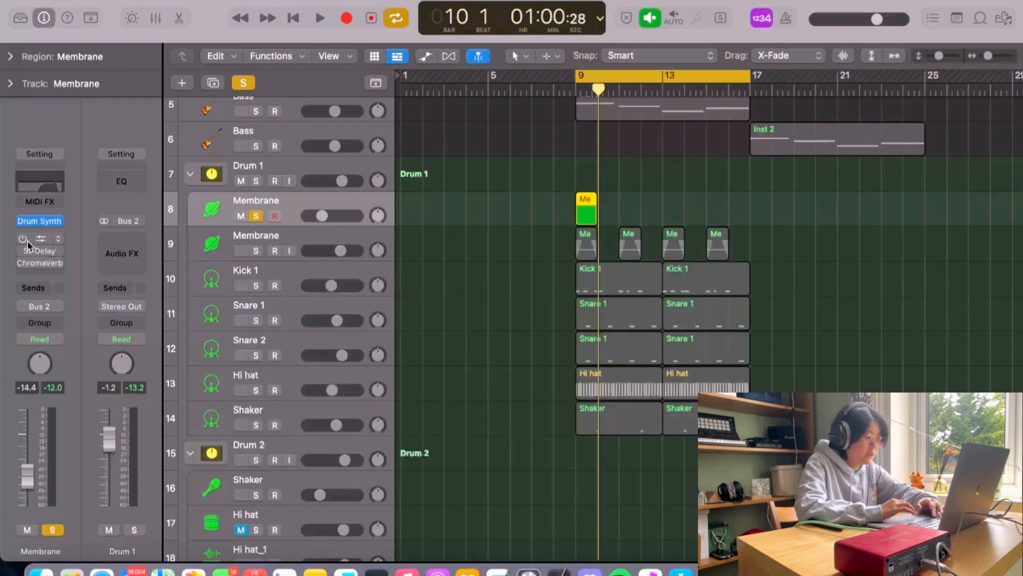
# Step: Inspect the Membrane track's Channel EQ, Stereo Delay and ChromaVerb plug-in settings
pyautogui.click(44, 238)
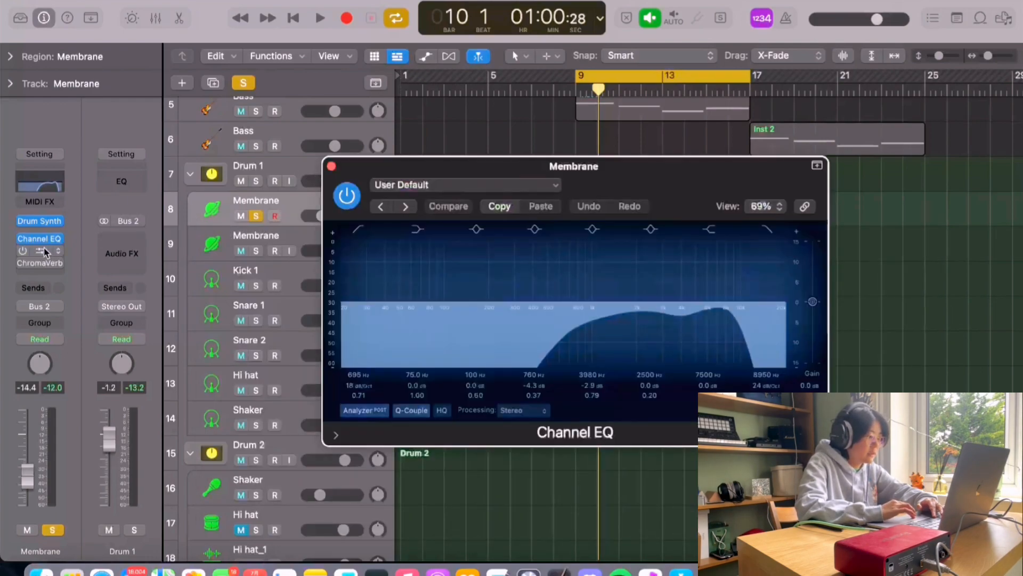
pyautogui.click(25, 252)
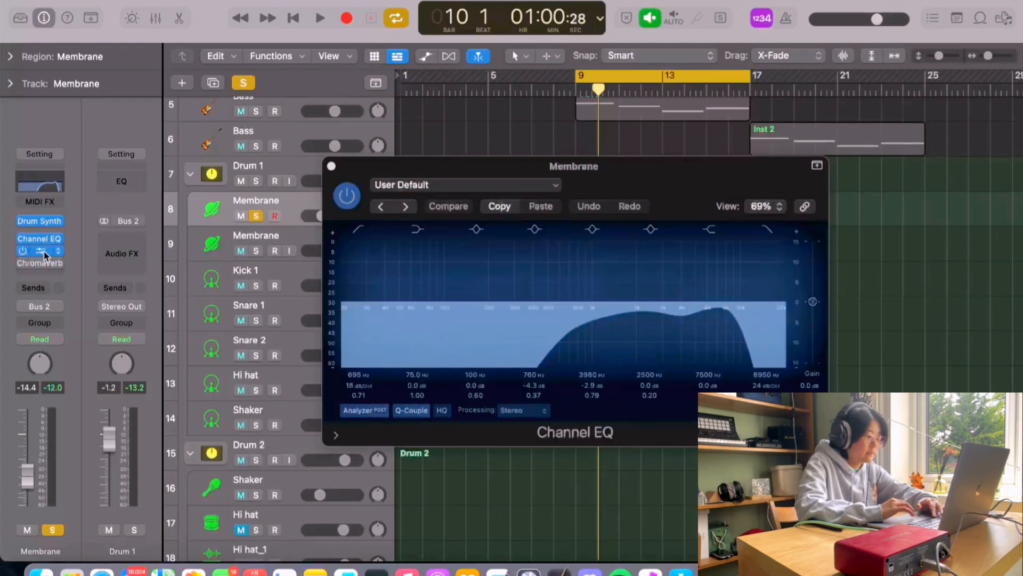
pyautogui.click(44, 251)
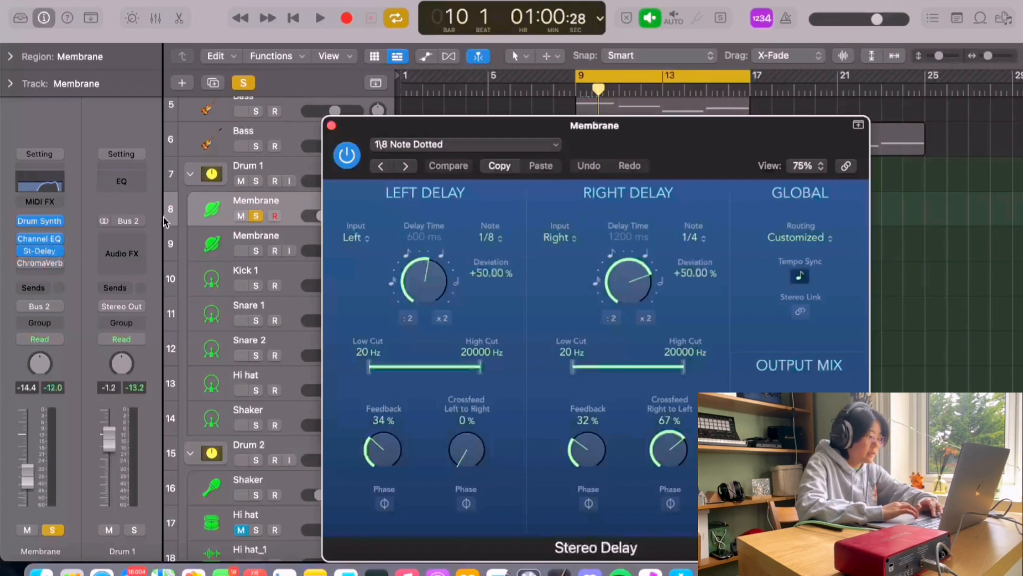
pyautogui.click(22, 264)
pyautogui.click(44, 264)
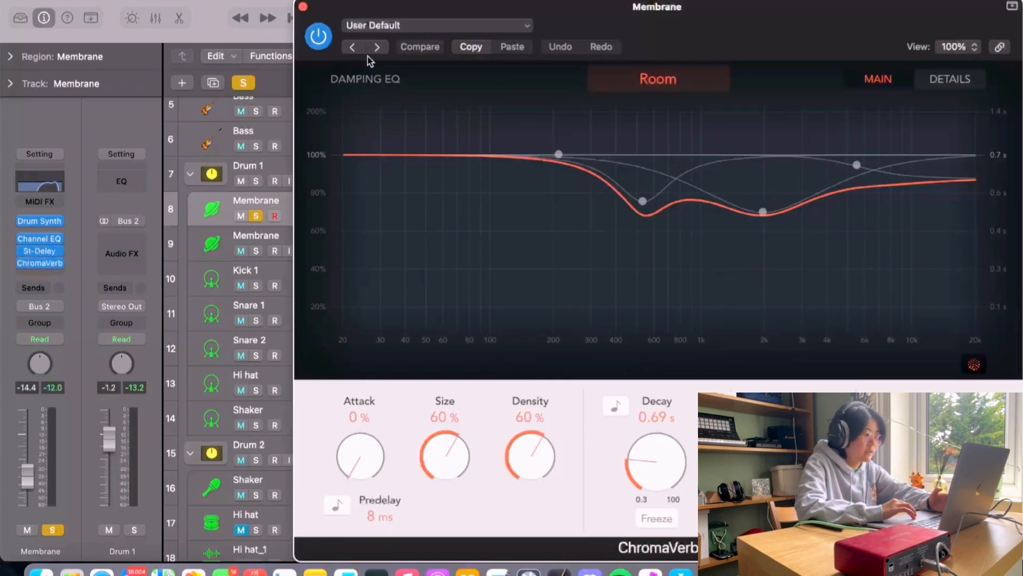
pyautogui.click(302, 7)
pyautogui.click(335, 124)
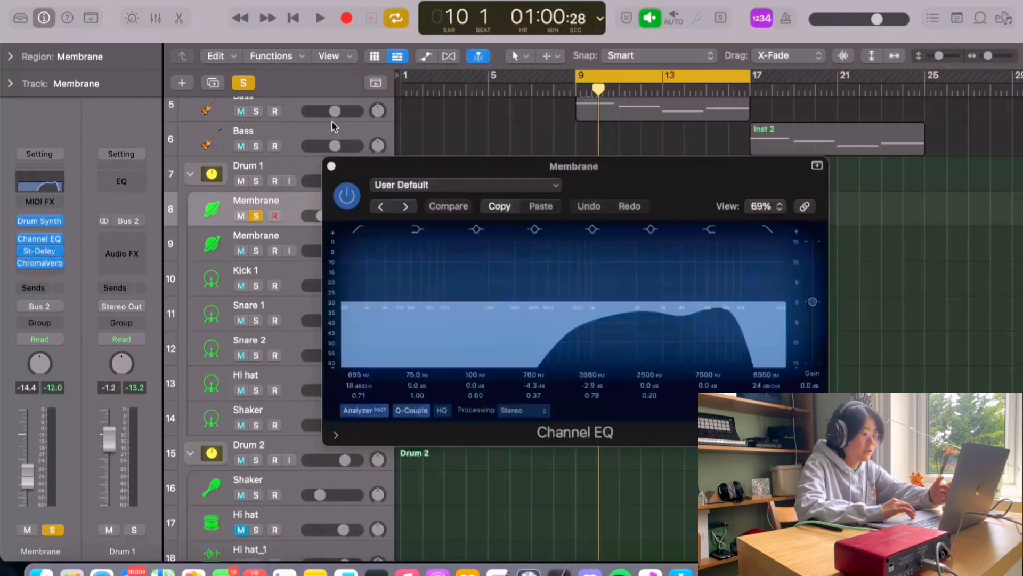
pyautogui.click(331, 166)
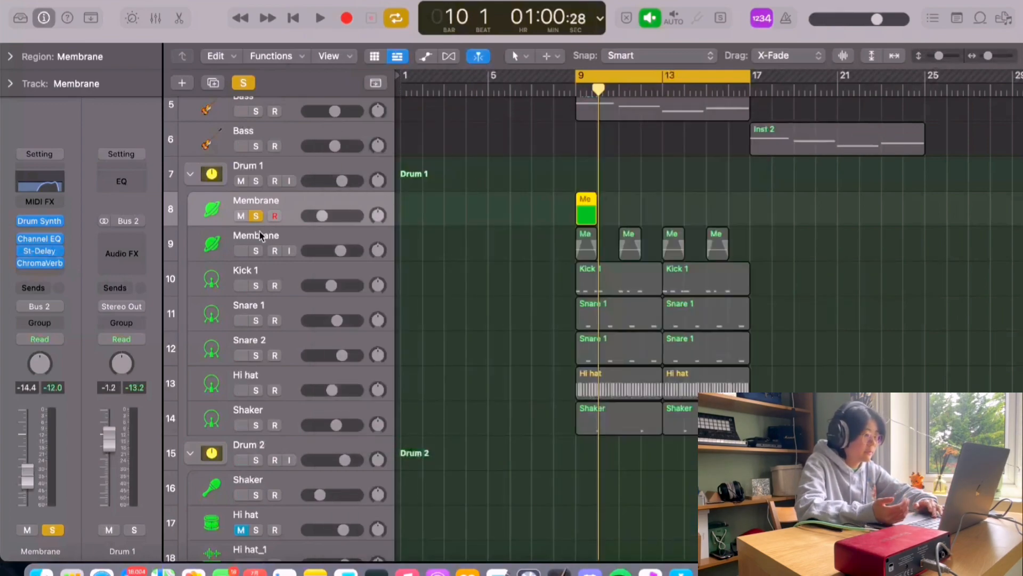
# Step: Play back the soloed Membrane track and remove its solo
pyautogui.press('space')
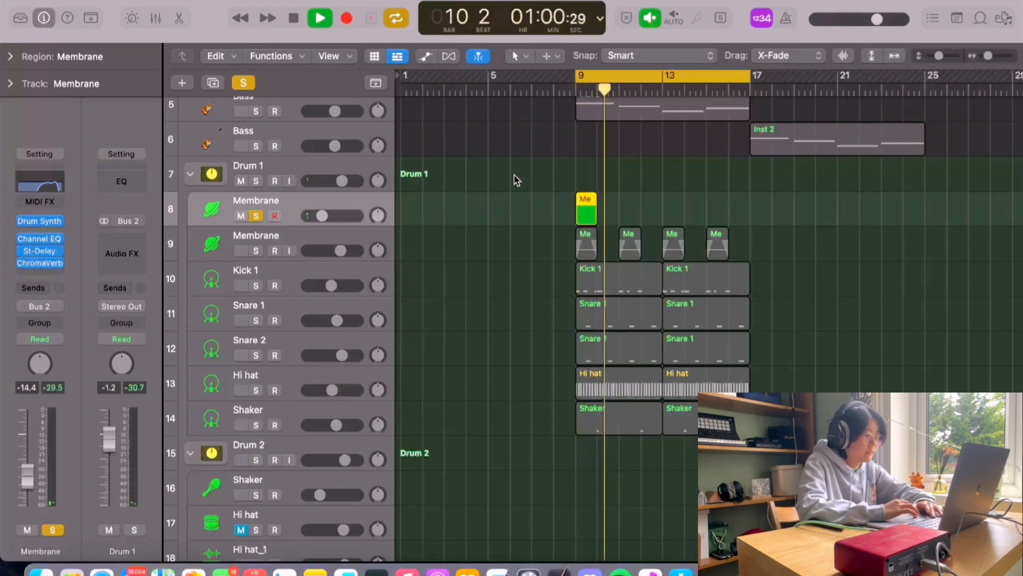
pyautogui.press('space')
pyautogui.click(255, 215)
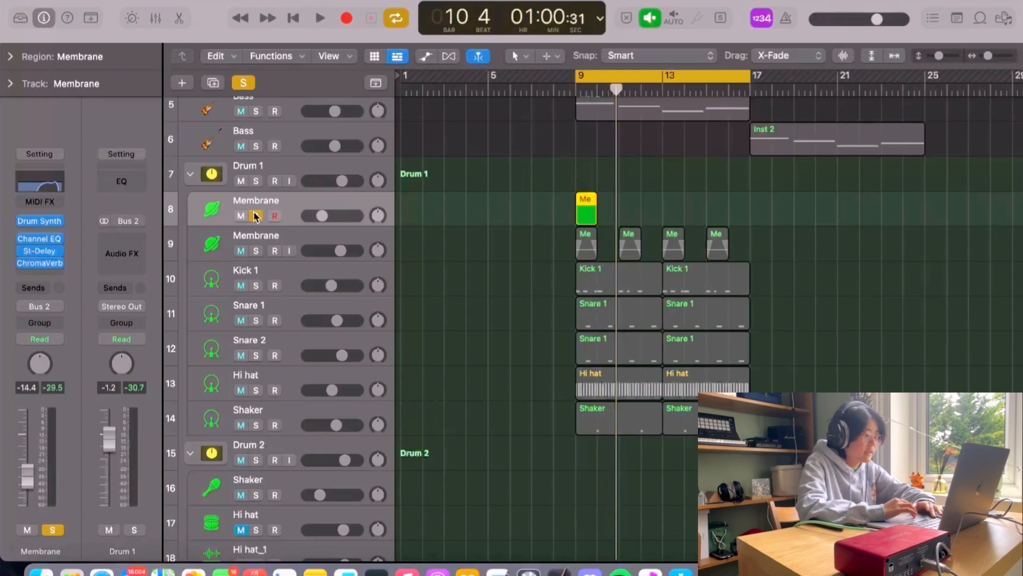
# Step: Select the second Membrane track and review its region inspector settings, zooming into bars 6 to 16
pyautogui.click(280, 230)
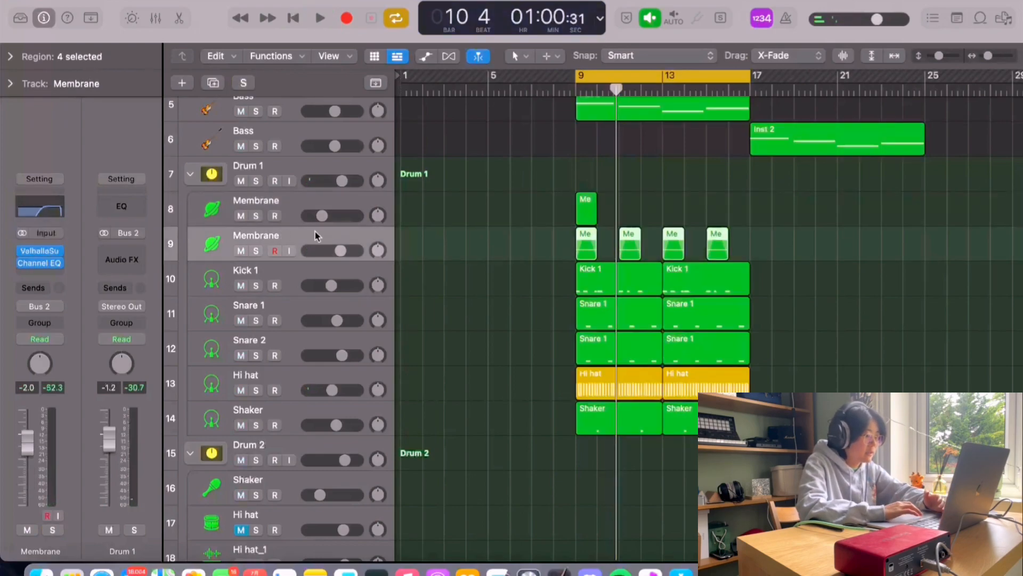
pyautogui.click(11, 57)
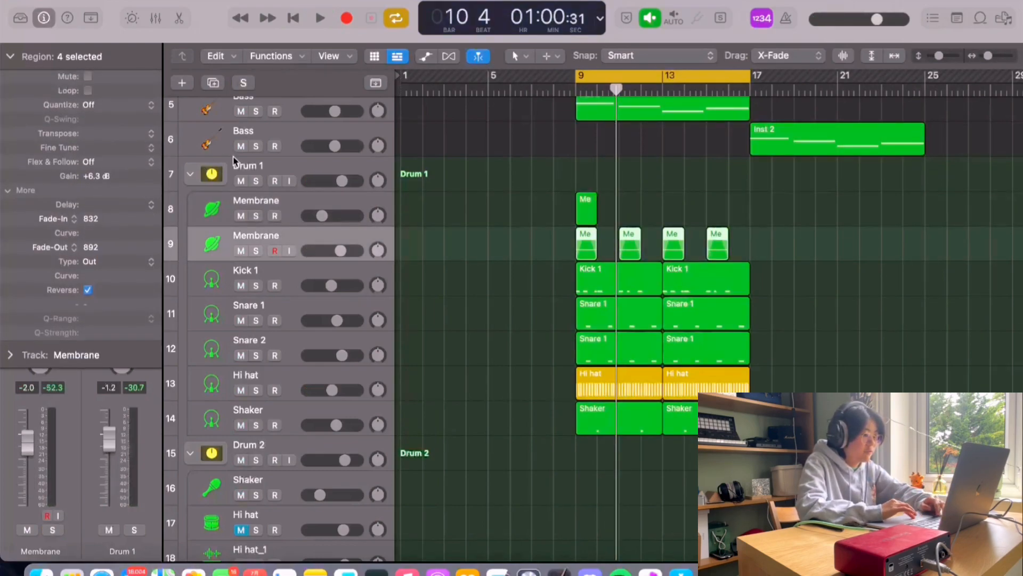
pyautogui.click(40, 69)
pyautogui.scroll(3, 601, 225)
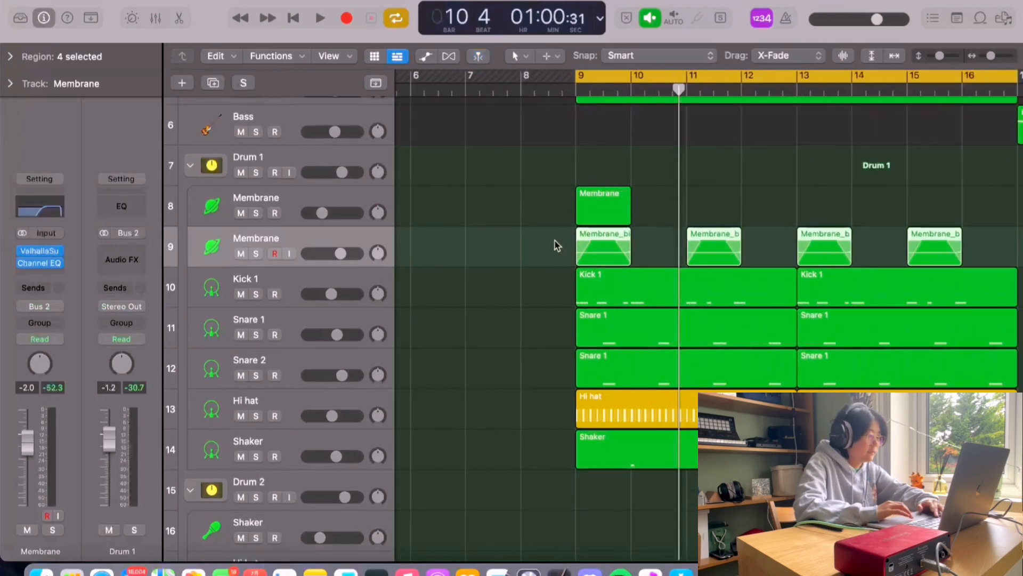
# Step: Inspect the second Membrane track's ValhallaSupermassive reverb and solo that track
pyautogui.click(41, 251)
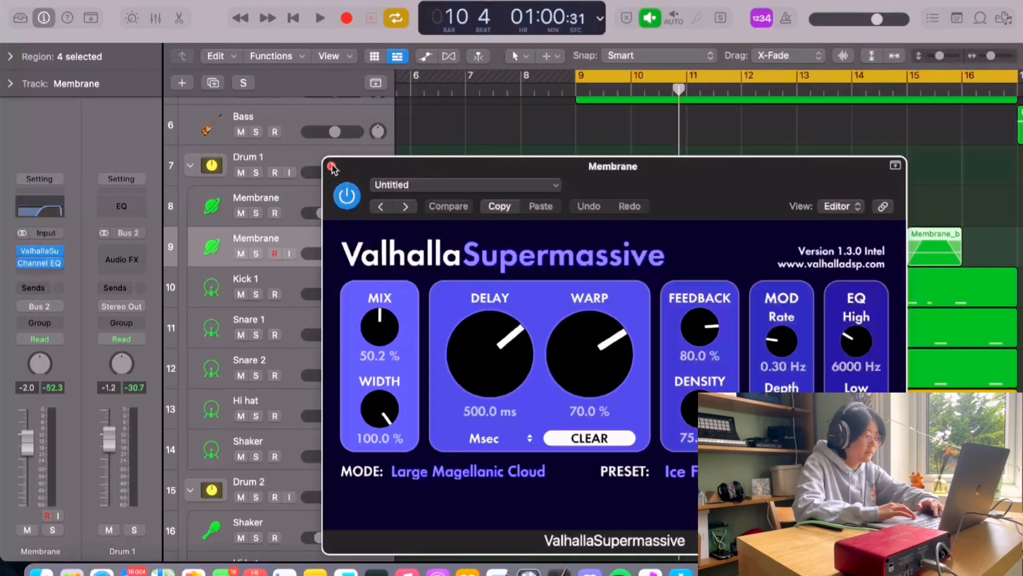
pyautogui.click(331, 166)
pyautogui.click(41, 251)
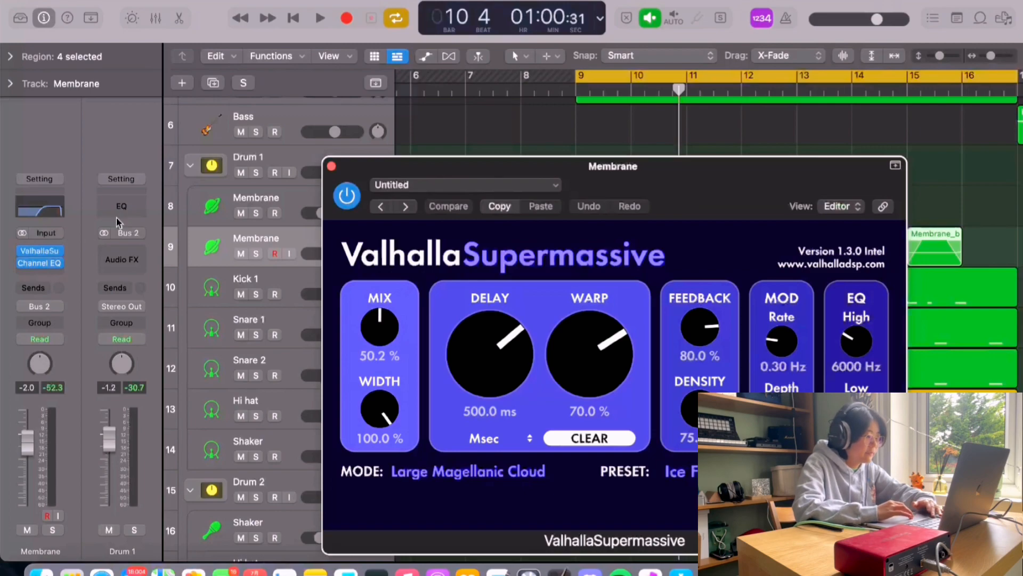
pyautogui.click(331, 167)
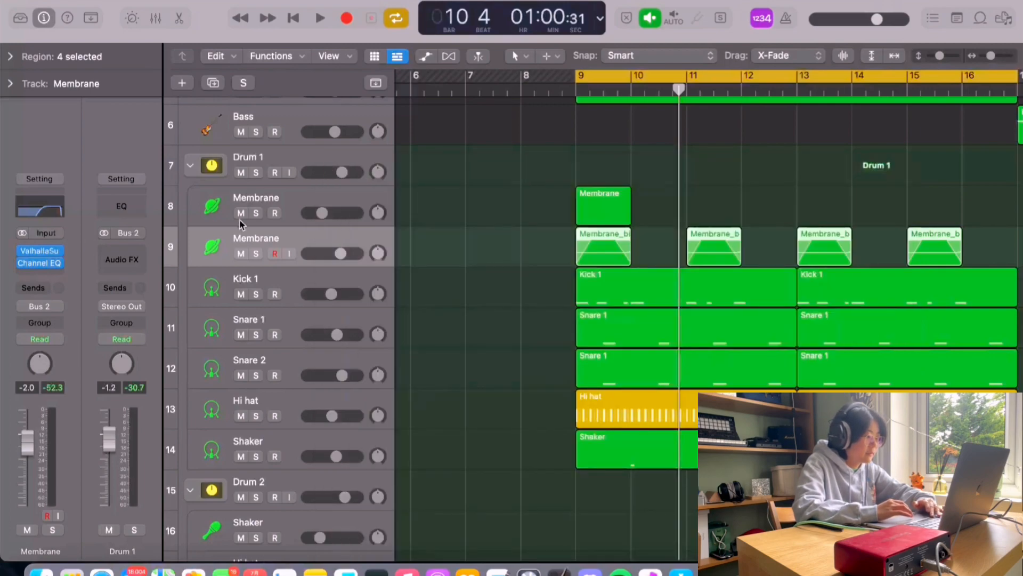
pyautogui.click(256, 253)
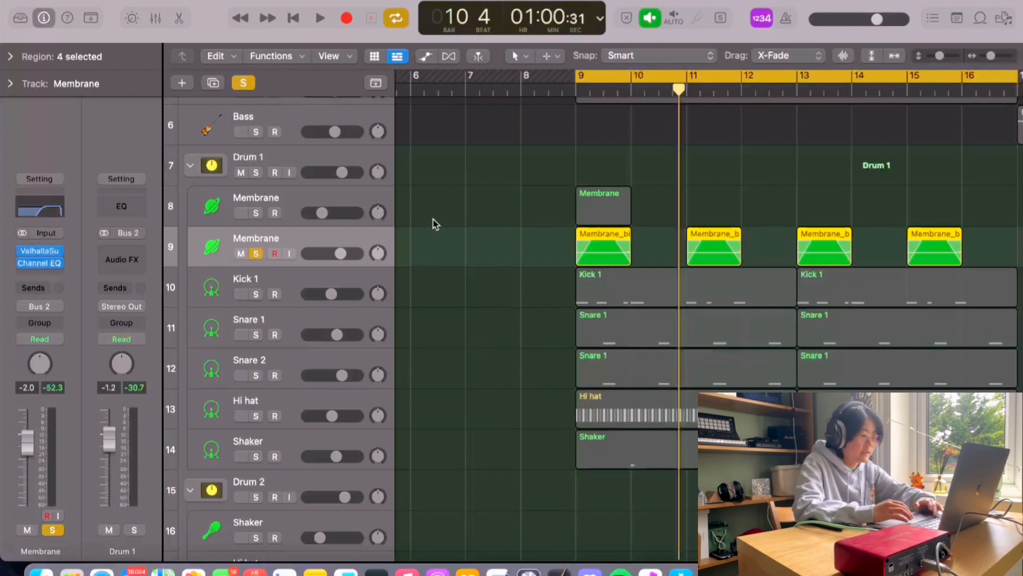
# Step: Play back the soloed second Membrane track, then move the solo to the Kick 1 track
pyautogui.press('space')
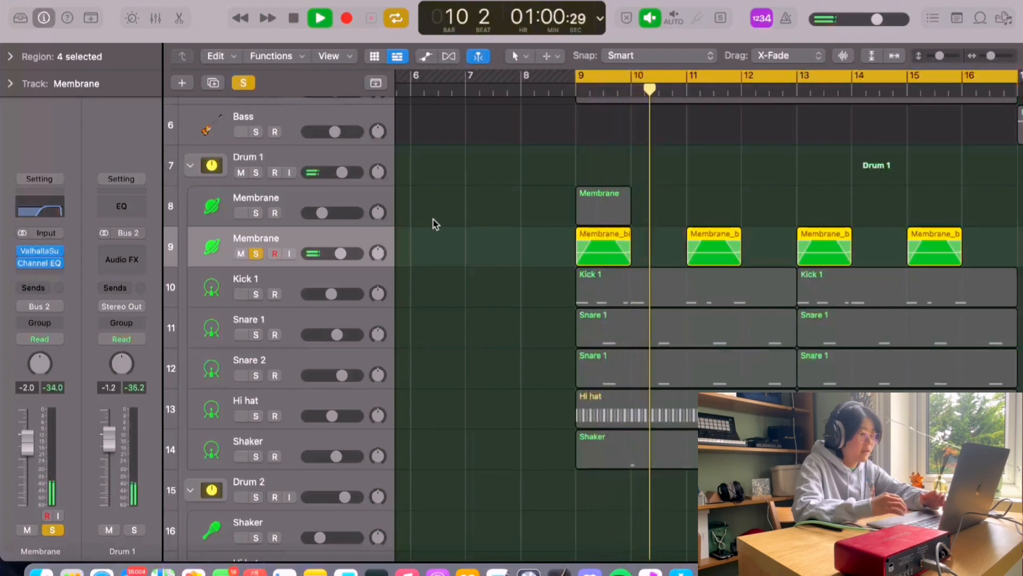
pyautogui.press('space')
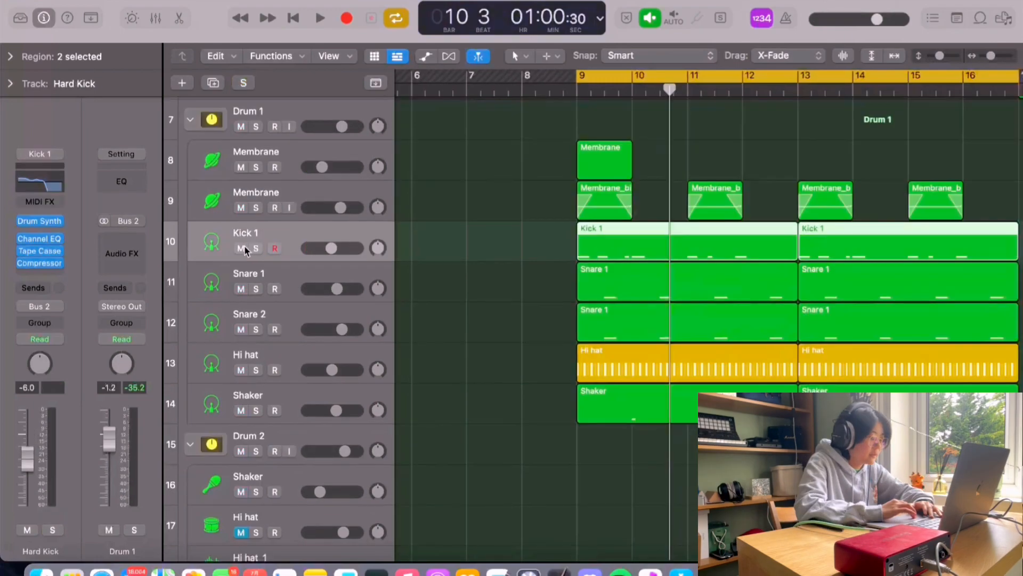
pyautogui.click(244, 245)
pyautogui.click(256, 247)
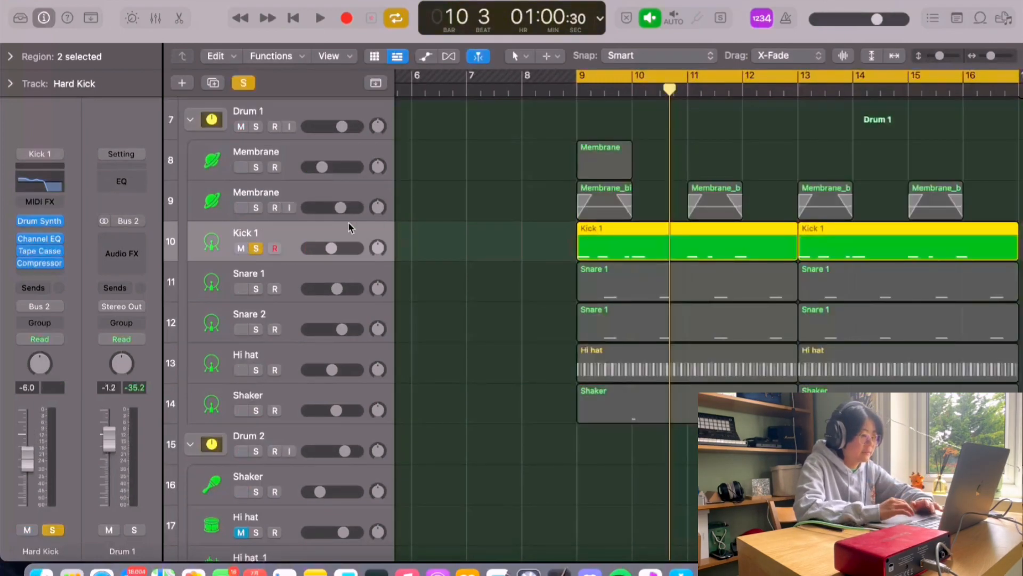
# Step: Play the soloed Kick 1 track and open its Drum Synth Hard Kick instrument window
pyautogui.press('space')
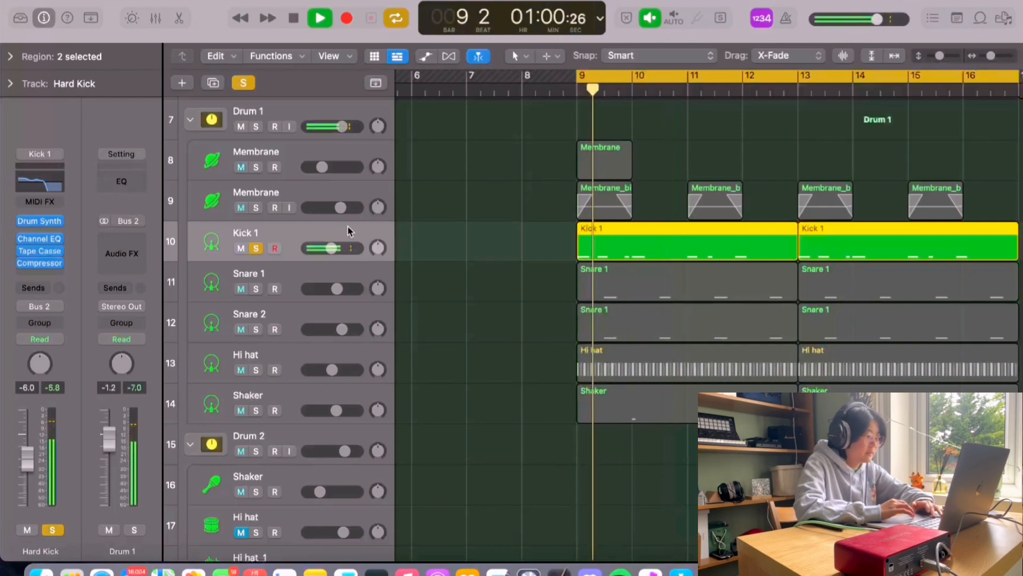
pyautogui.press('space')
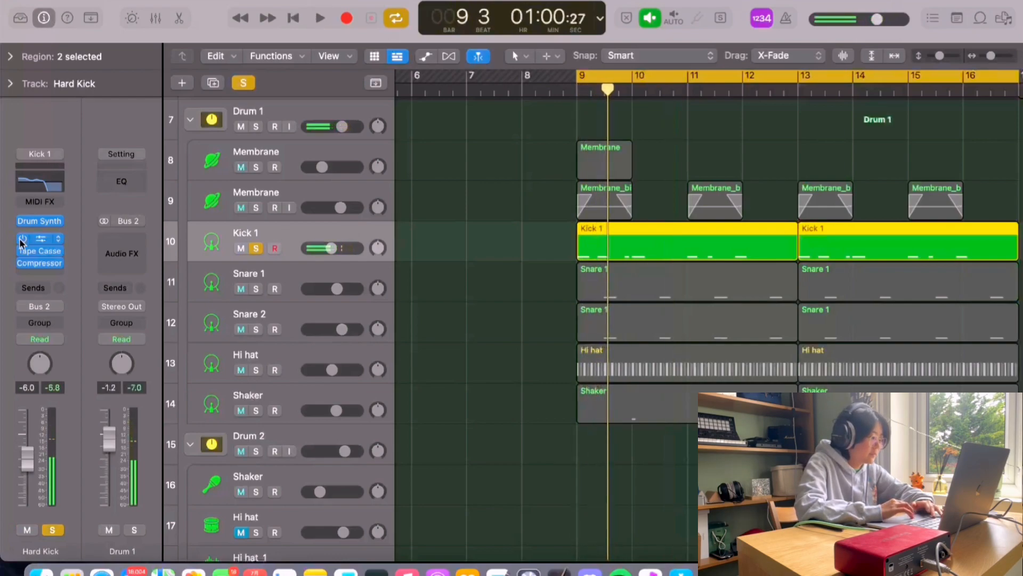
pyautogui.moveTo(22, 240); pyautogui.dragTo(22, 264)
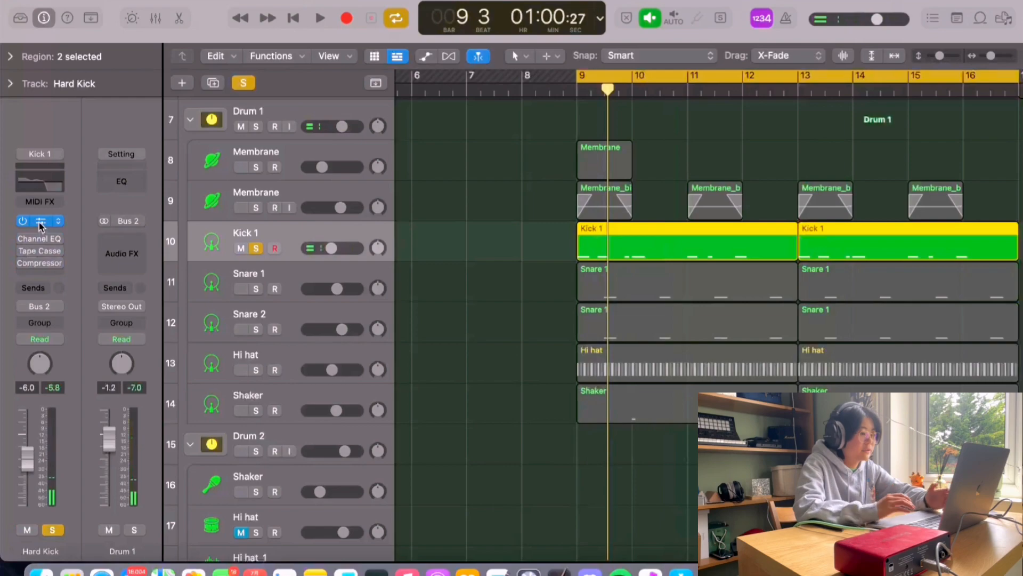
pyautogui.click(39, 221)
pyautogui.moveTo(633, 172); pyautogui.dragTo(674, 203)
pyautogui.press('space')
pyautogui.press('space')
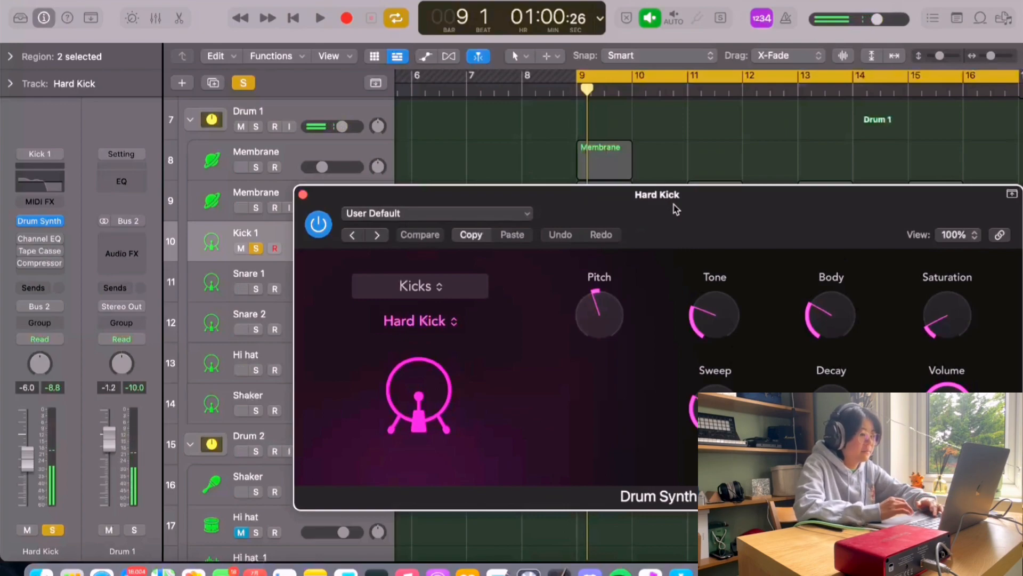
pyautogui.moveTo(673, 203); pyautogui.dragTo(662, 204)
pyautogui.moveTo(596, 308)
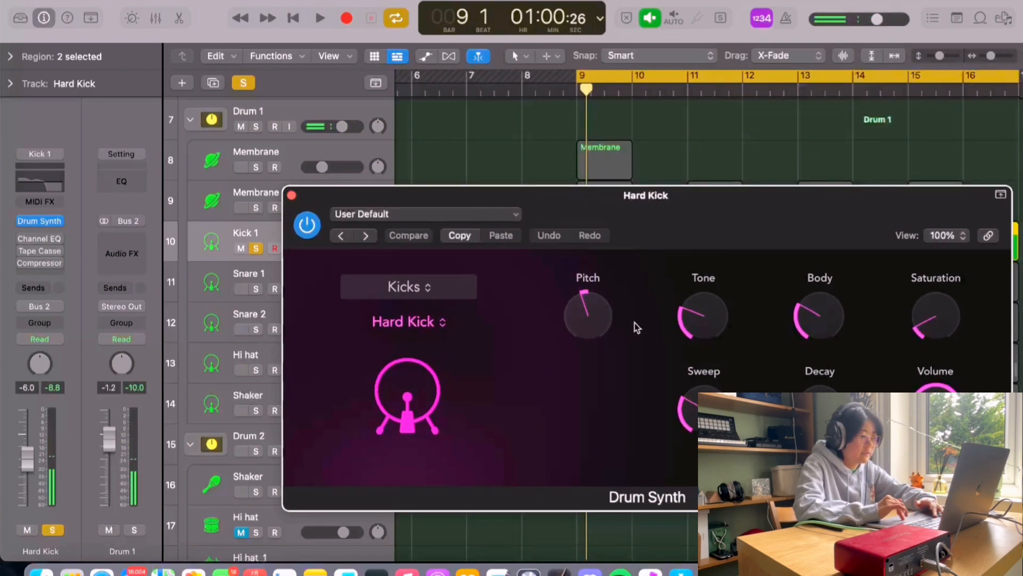
pyautogui.moveTo(926, 321)
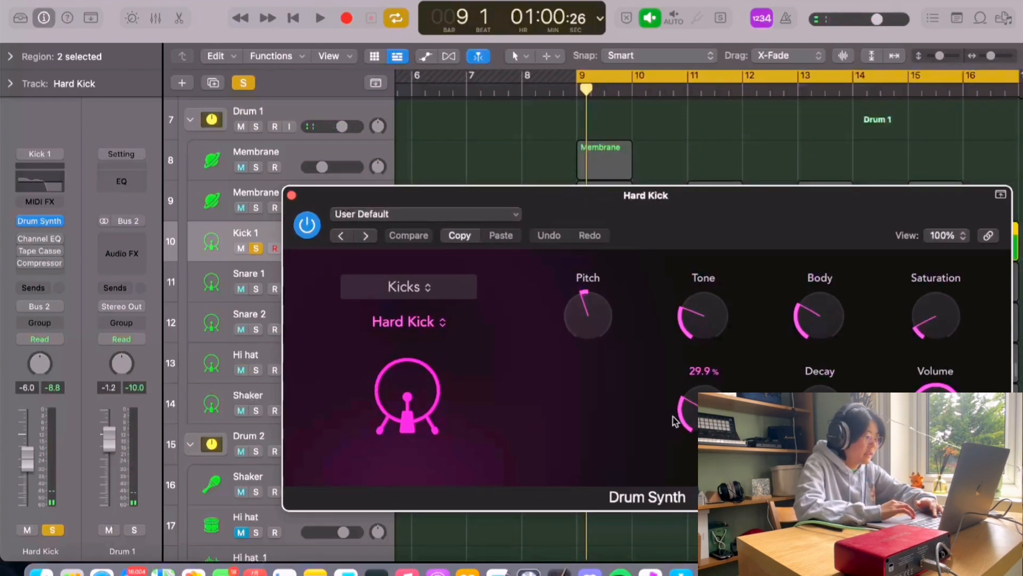
# Step: Open Kick 1's Channel EQ, Tape Cassette 2 and Compressor plug-ins, then hide all plug-in windows
pyautogui.click(40, 238)
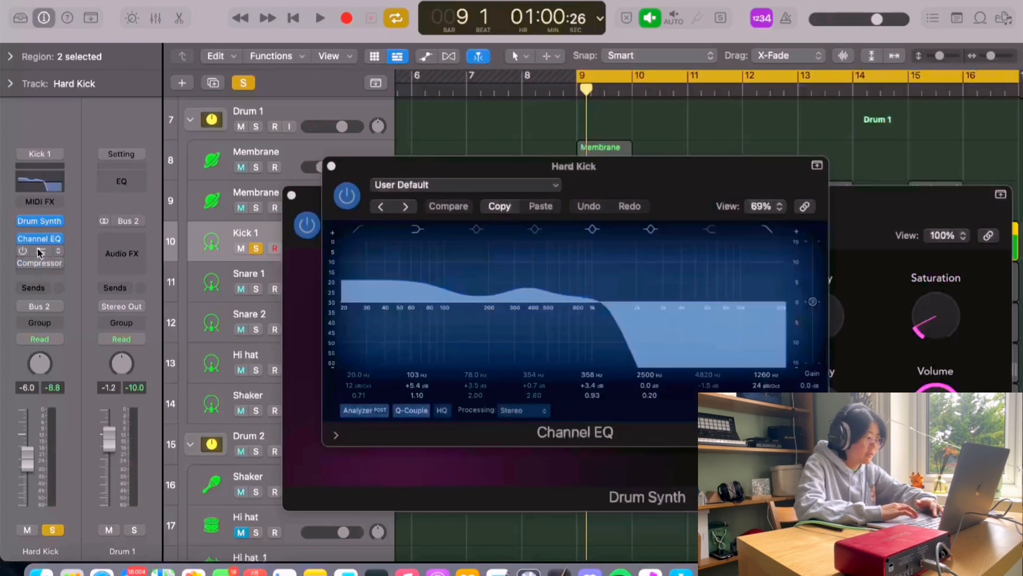
pyautogui.click(43, 250)
pyautogui.click(24, 250)
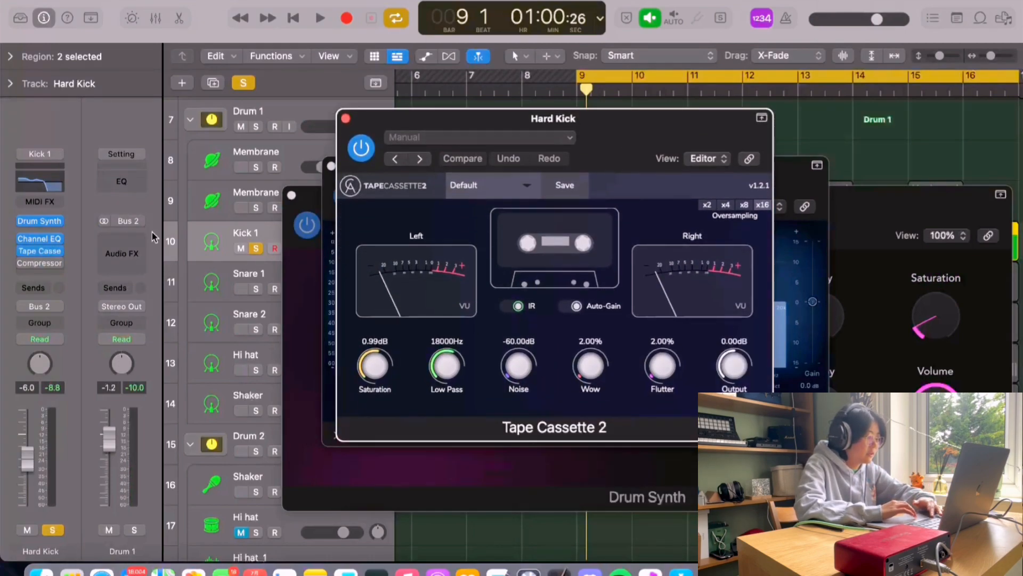
pyautogui.click(22, 262)
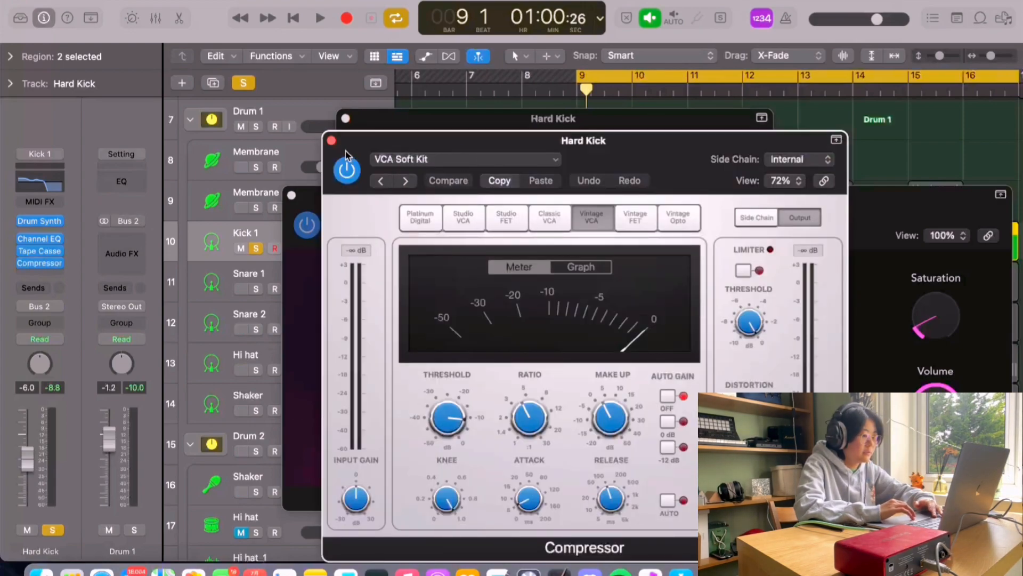
pyautogui.press('v')
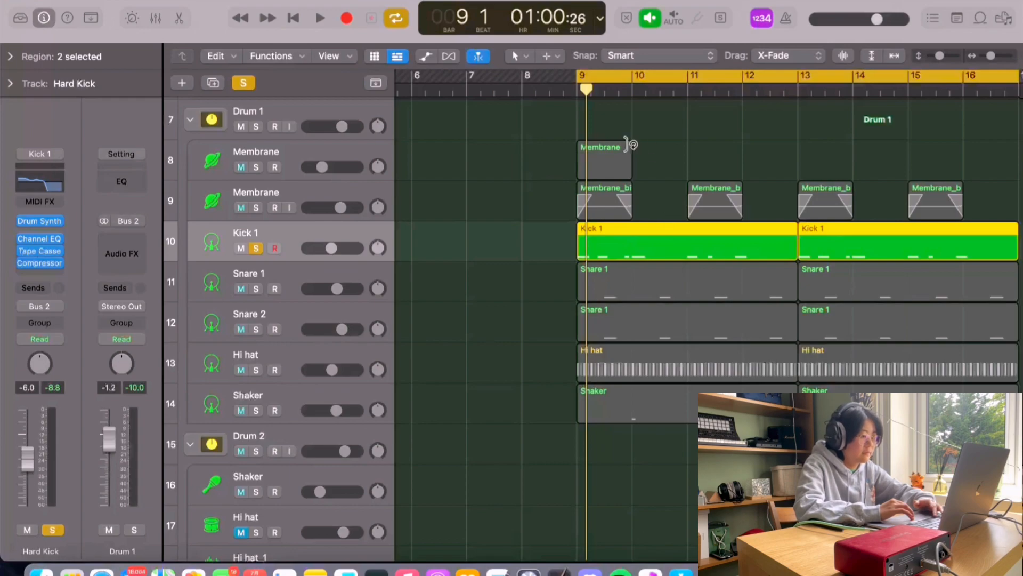
# Step: Solo the Snare 1 and Snare 2 tracks together and play them back
pyautogui.press('space')
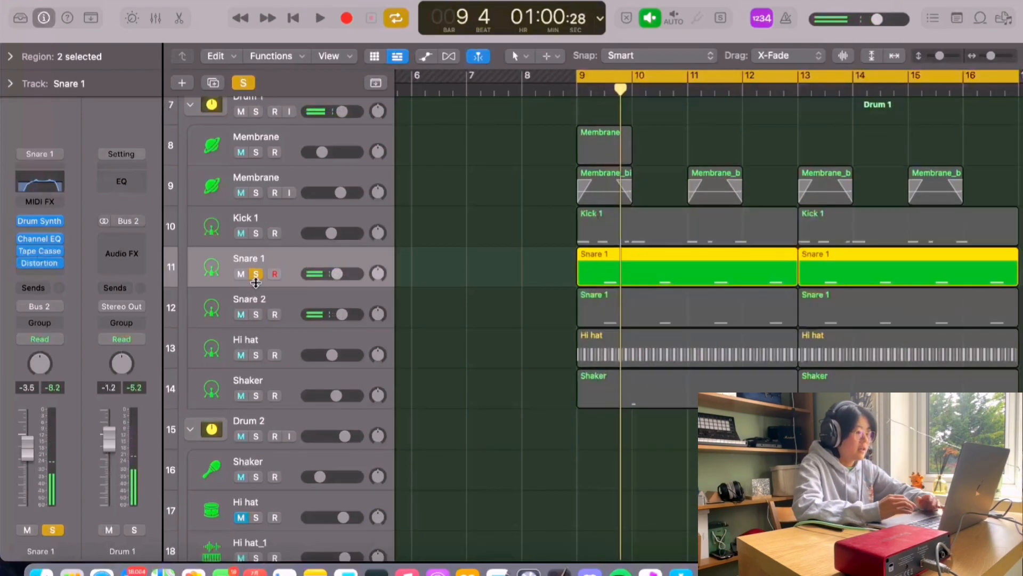
pyautogui.click(256, 274)
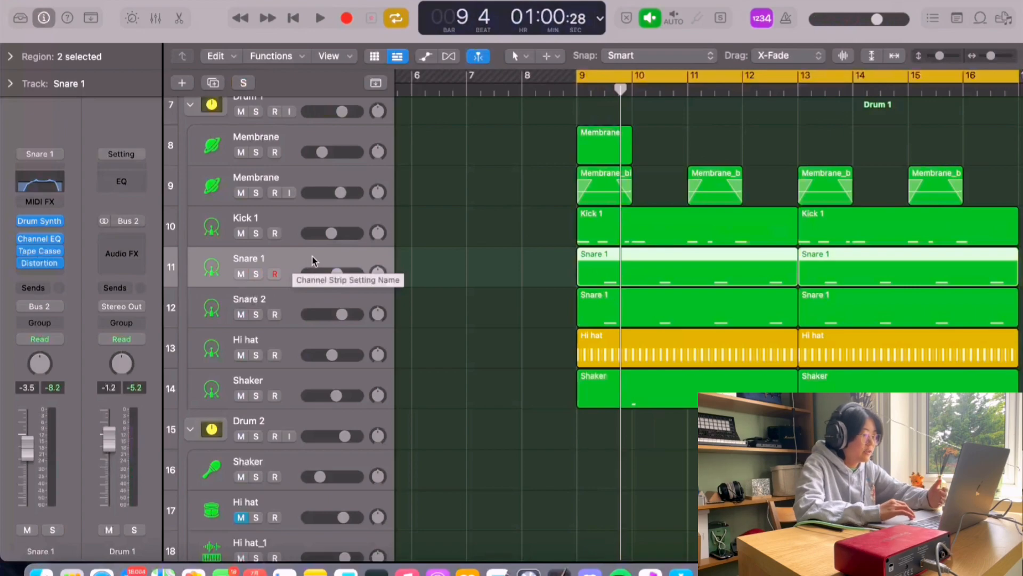
pyautogui.click(259, 277)
pyautogui.click(258, 311)
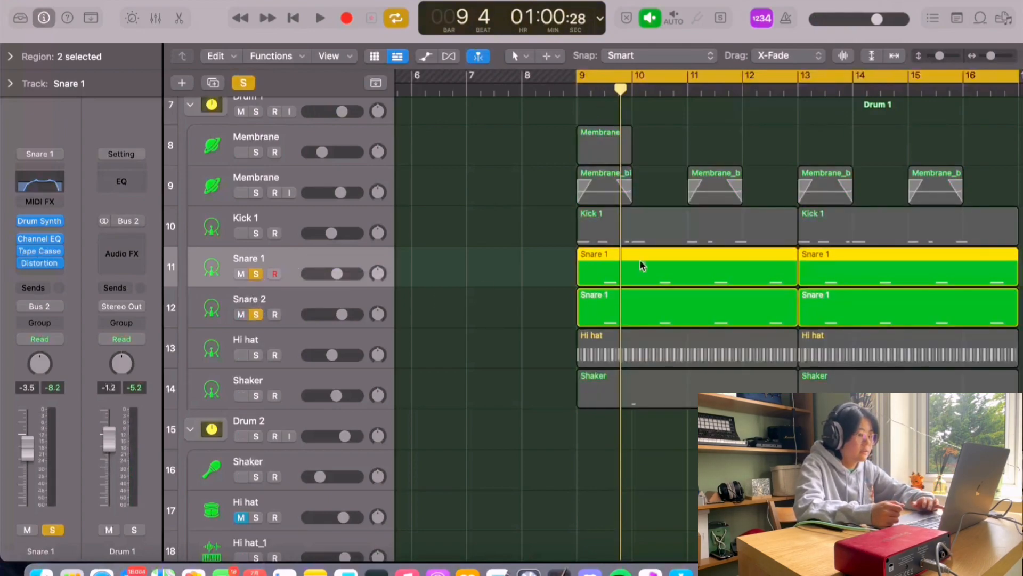
pyautogui.press('space')
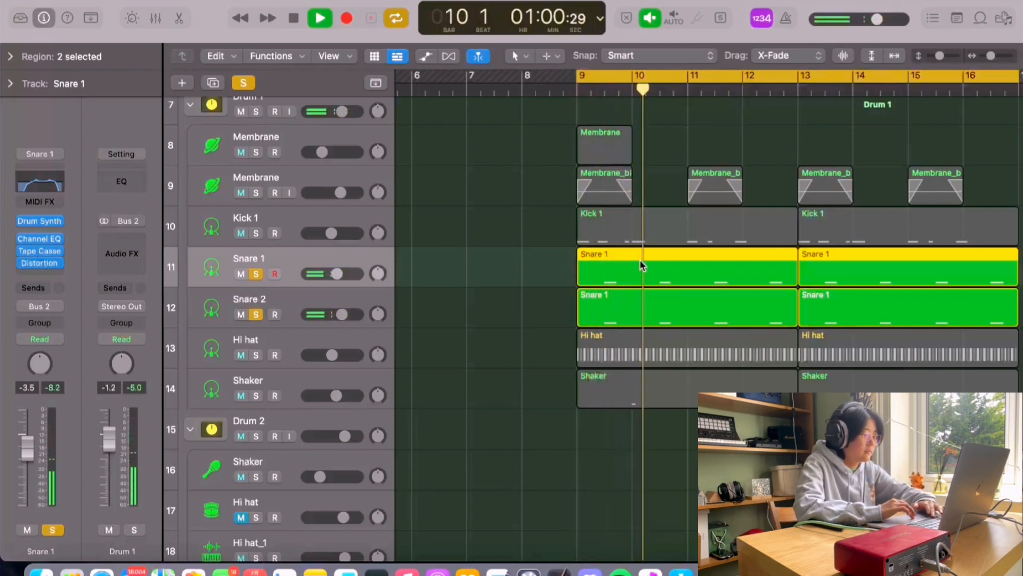
pyautogui.press('space')
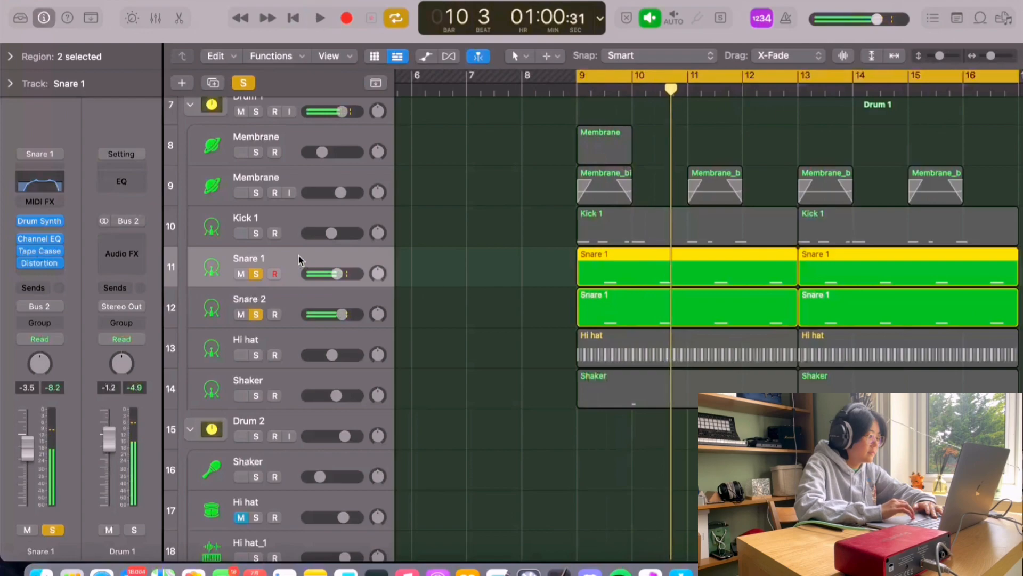
# Step: Remove Snare 2's solo and open Snare 1's Drum Synth Snappy Snare instrument while playing it
pyautogui.click(256, 314)
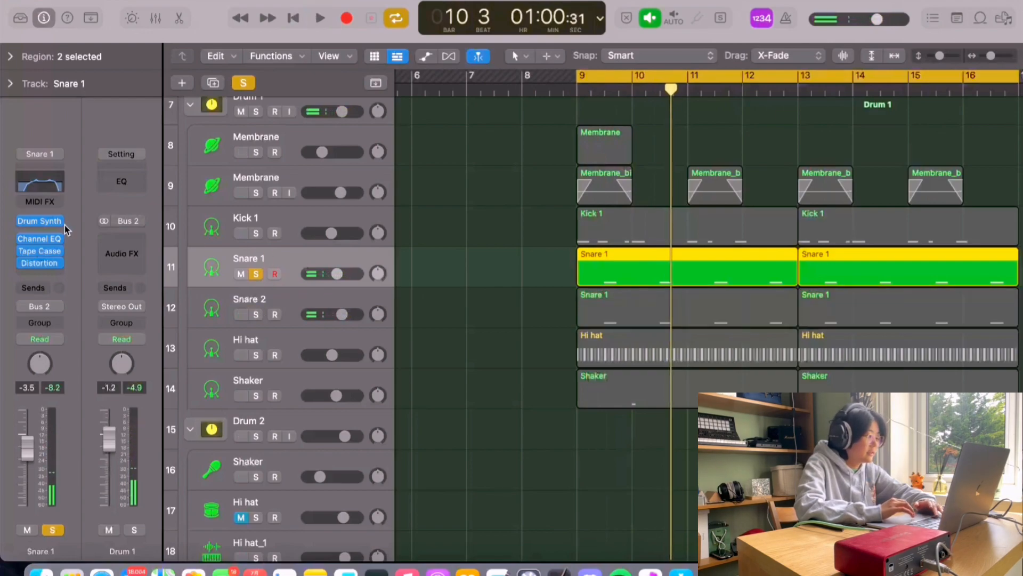
pyautogui.click(41, 223)
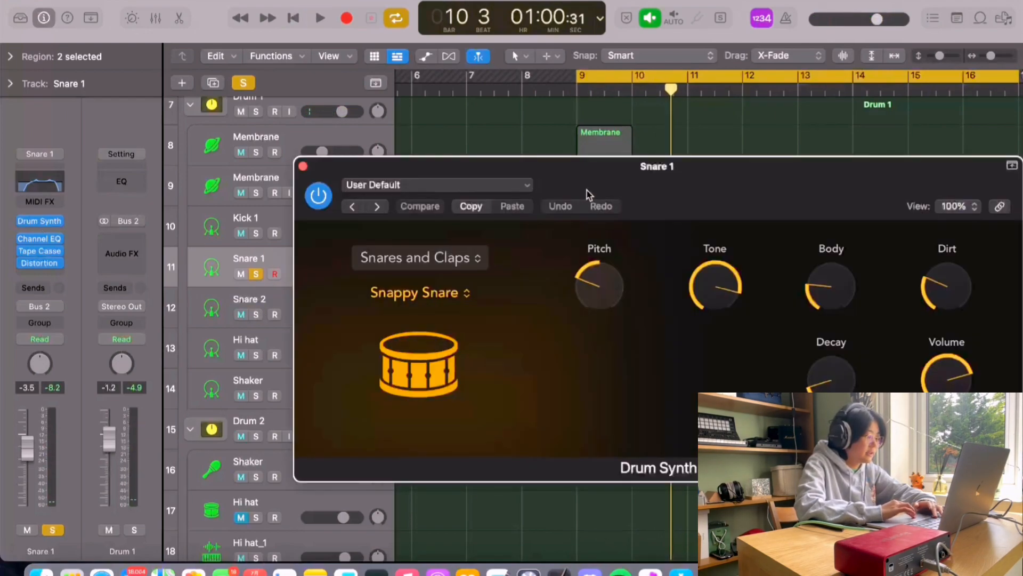
pyautogui.moveTo(26, 238); pyautogui.dragTo(26, 262)
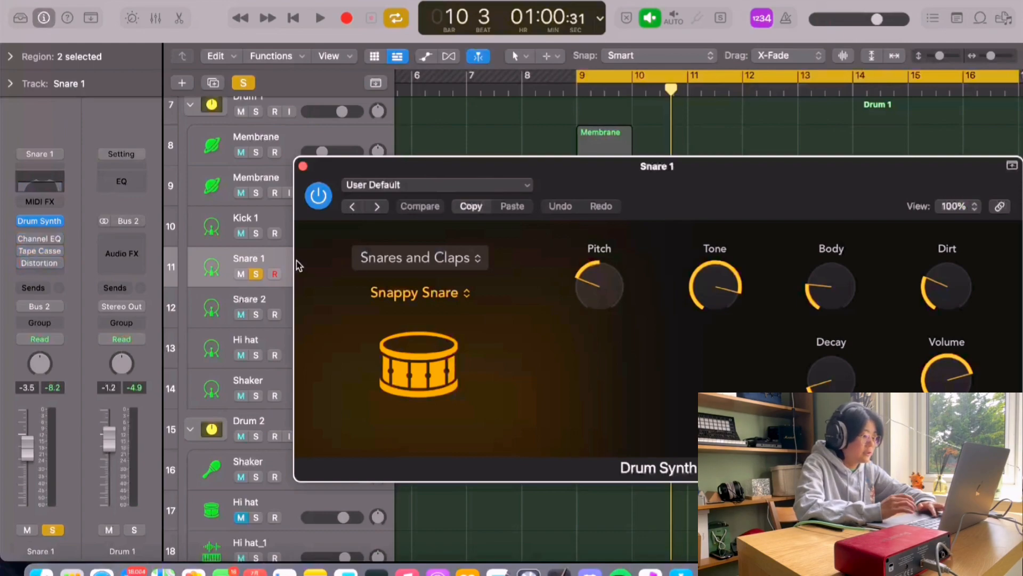
pyautogui.press('space')
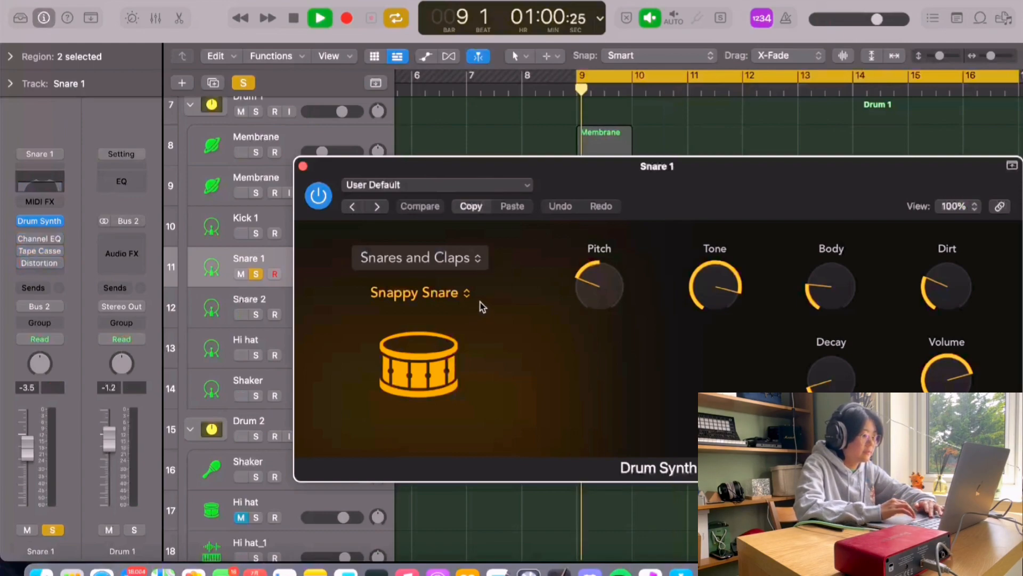
pyautogui.press('space')
pyautogui.moveTo(519, 174); pyautogui.dragTo(513, 167)
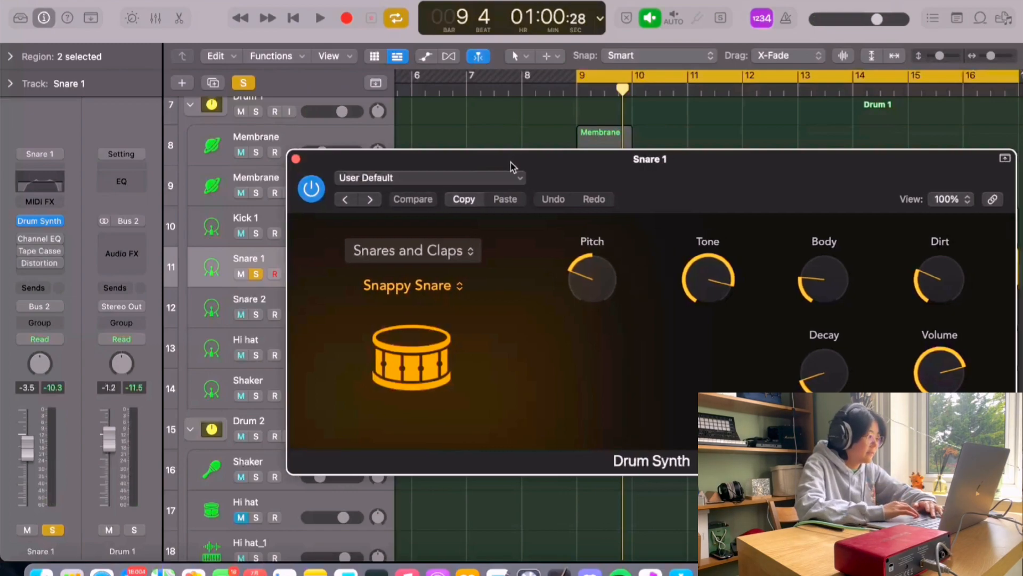
# Step: Open Snare 1's Channel EQ and effect plug-ins, then play the soloed Snare 1 track
pyautogui.click(39, 238)
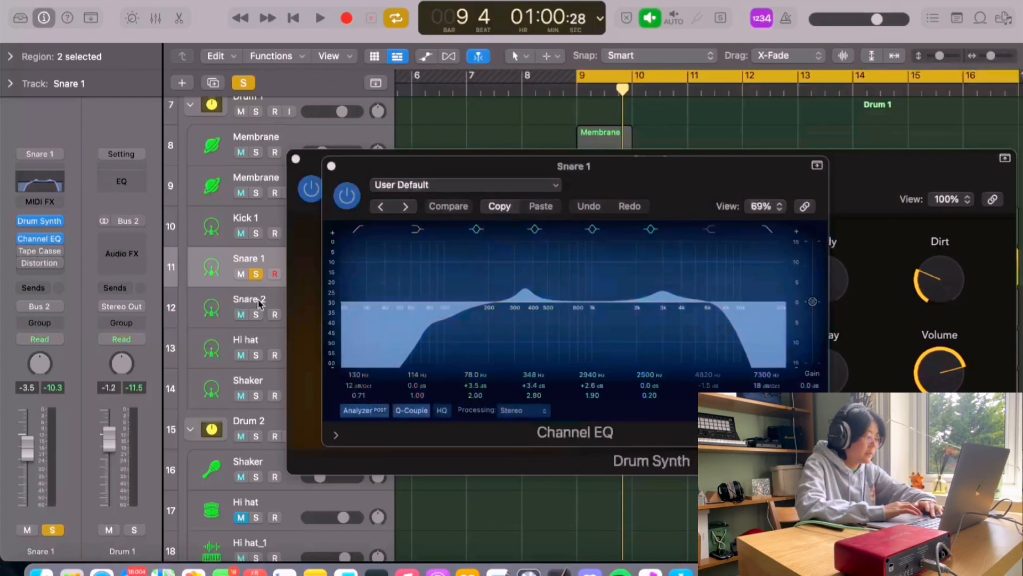
pyautogui.click(28, 257)
pyautogui.click(27, 250)
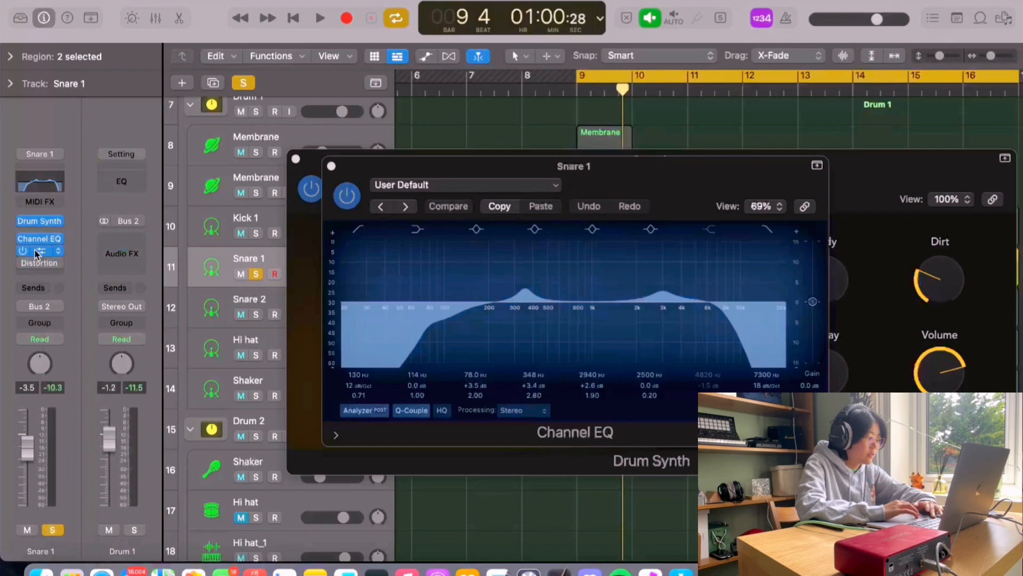
pyautogui.click(35, 250)
pyautogui.click(38, 264)
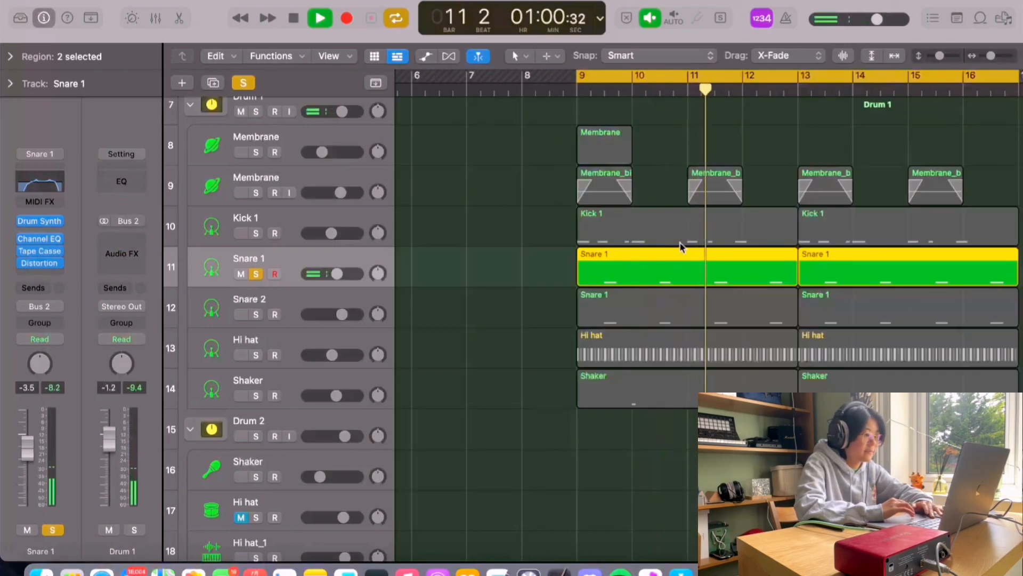
pyautogui.press('space')
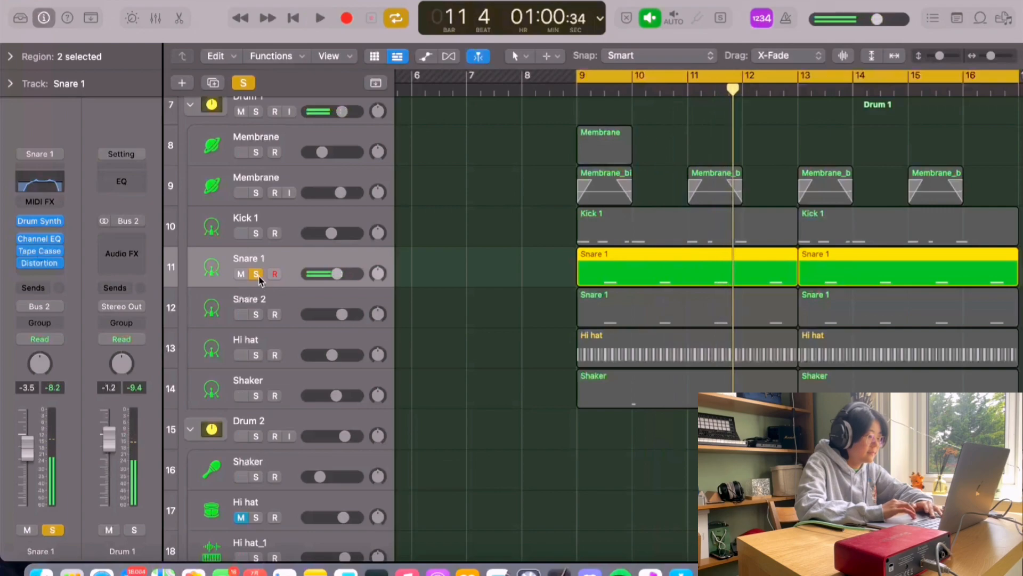
# Step: Move the solo from the Snare 1 track to the Snare 2 track
pyautogui.click(256, 273)
pyautogui.click(260, 298)
pyautogui.click(257, 315)
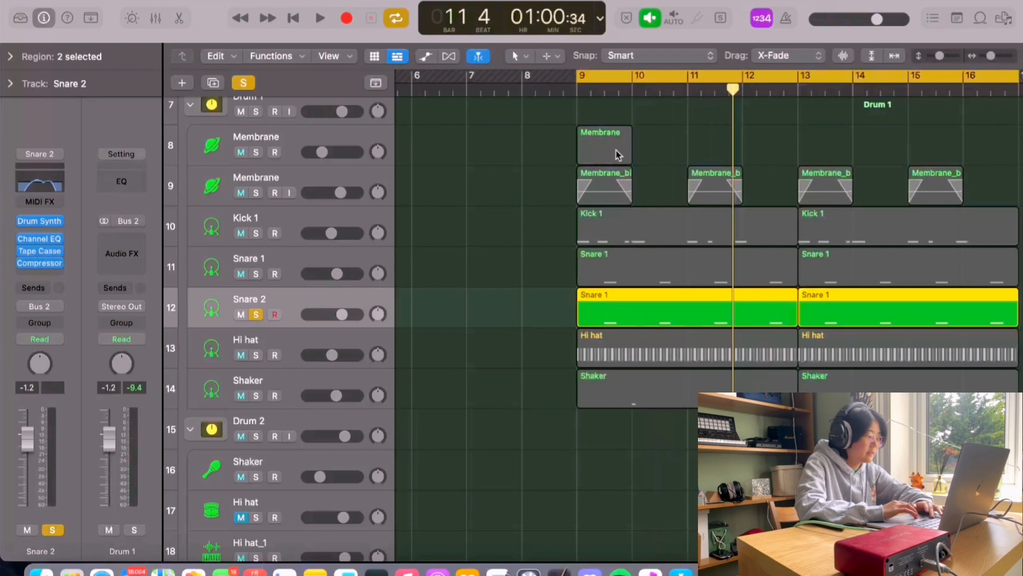
pyautogui.press('space')
# Step: Open Snare 2's Drum Synth Synthetic Side Stick instrument, play it, and close the window
pyautogui.click(39, 221)
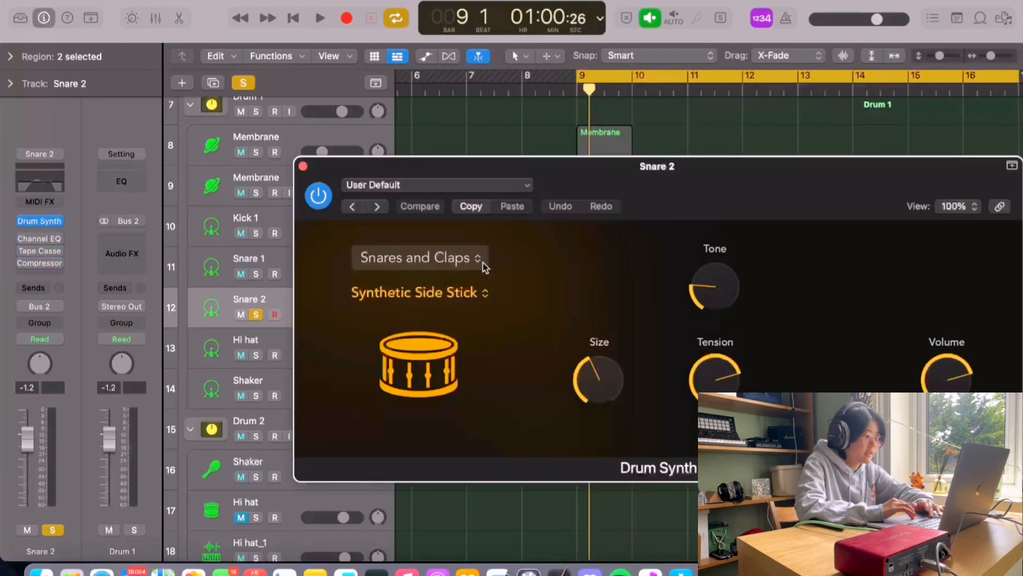
pyautogui.press('space')
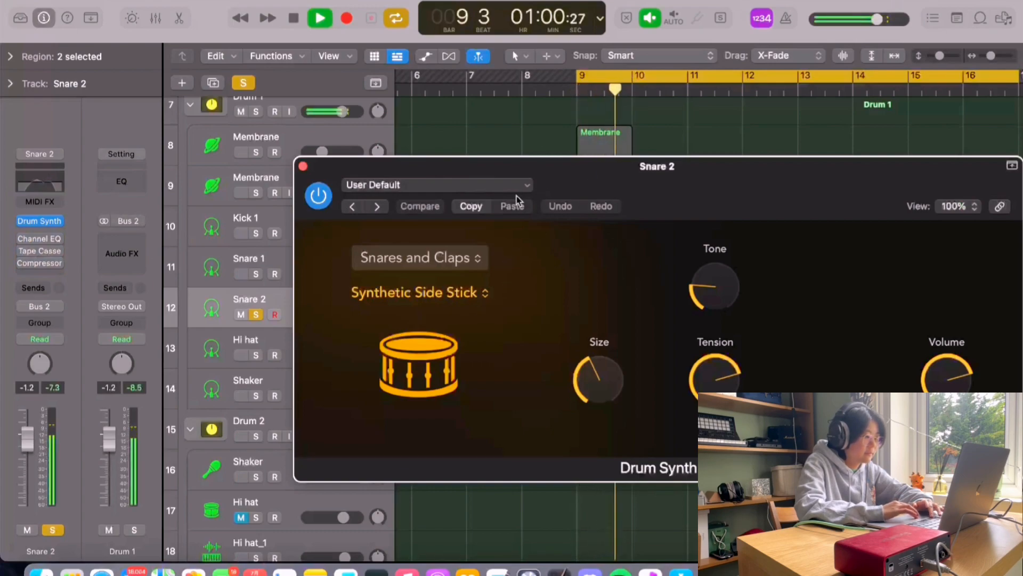
pyautogui.click(302, 165)
pyautogui.press('space')
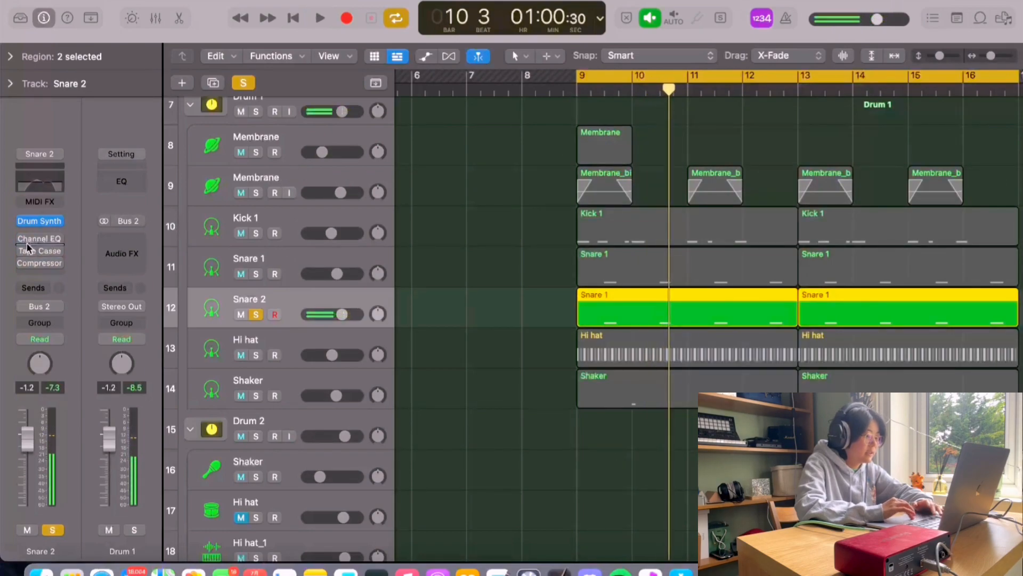
# Step: Inspect Snare 2's Channel EQ settings, close it, and play the soloed Snare 2 track
pyautogui.click(40, 239)
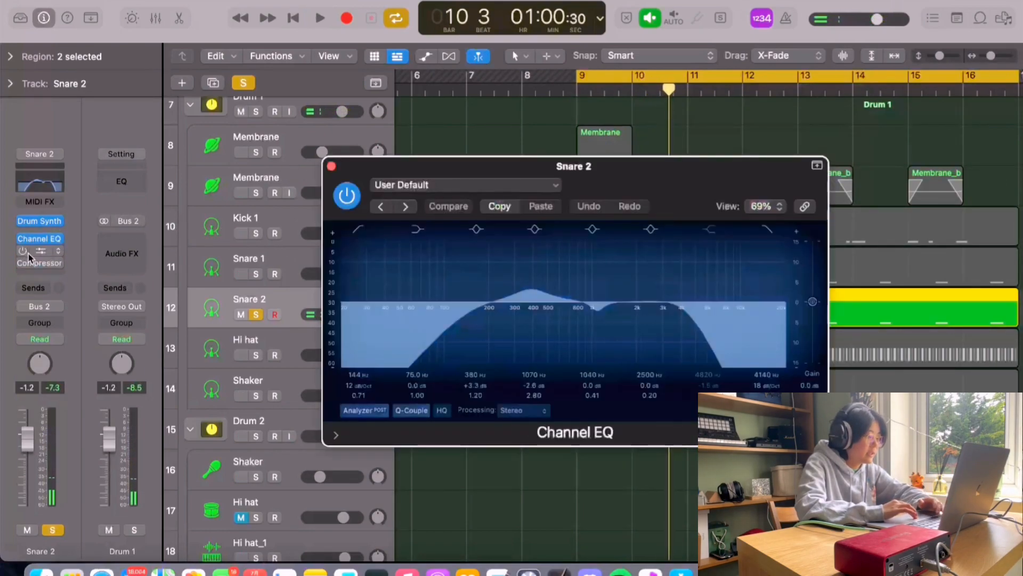
pyautogui.click(29, 251)
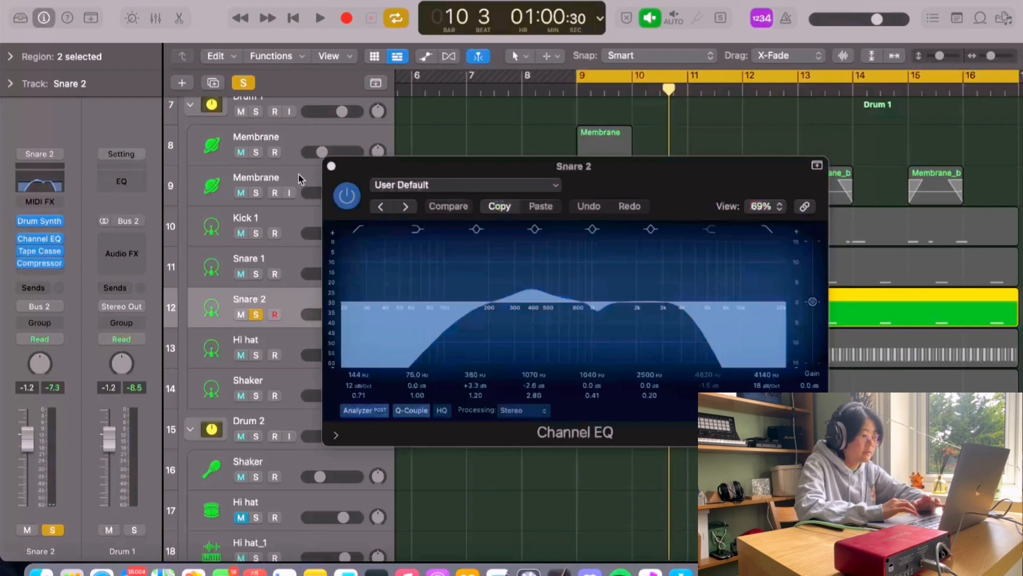
pyautogui.click(330, 167)
pyautogui.press('space')
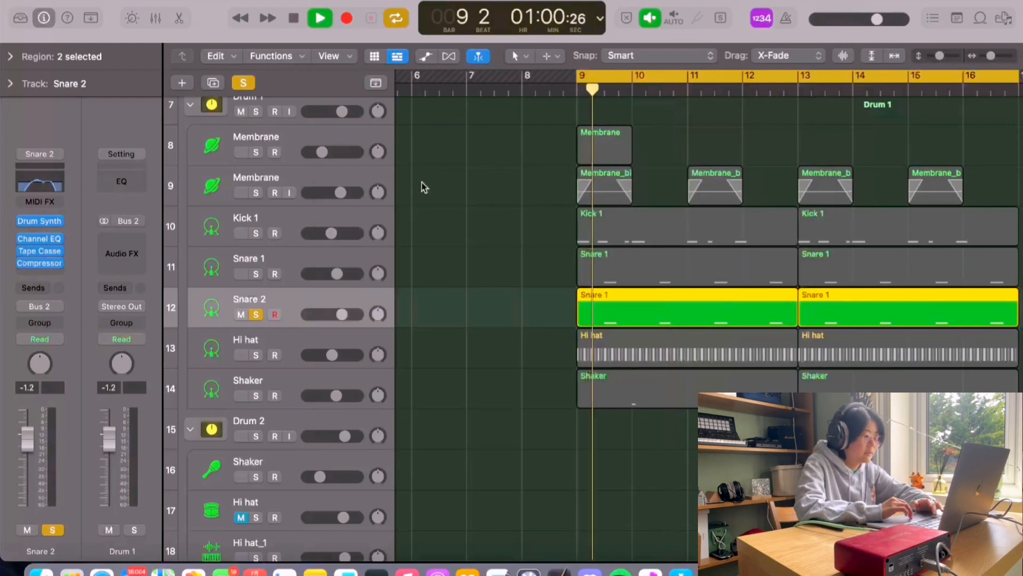
pyautogui.press('space')
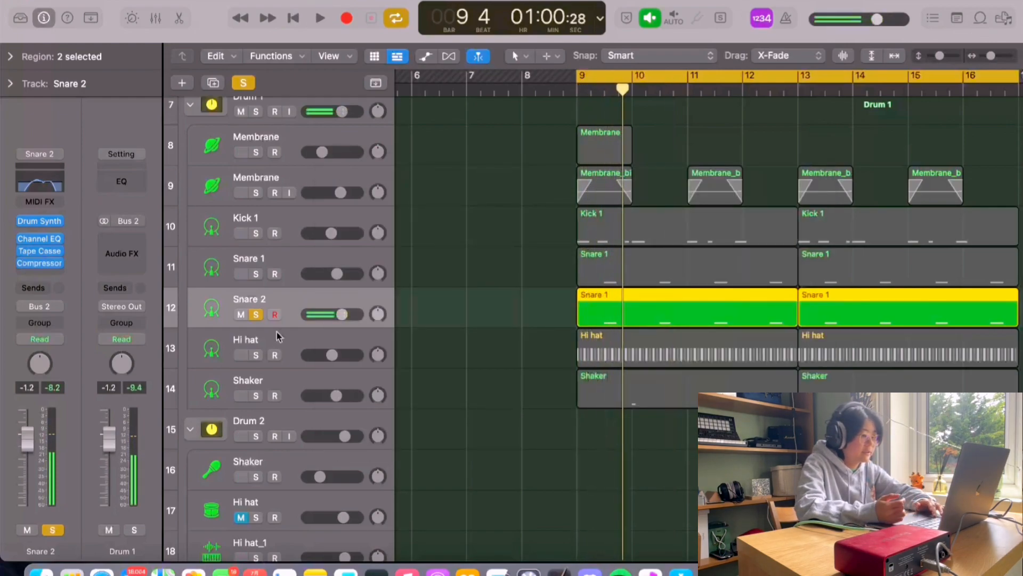
# Step: Solo Snare 1 alongside Snare 2 for playback, then remove the solos from both snare tracks
pyautogui.click(256, 274)
pyautogui.press('space')
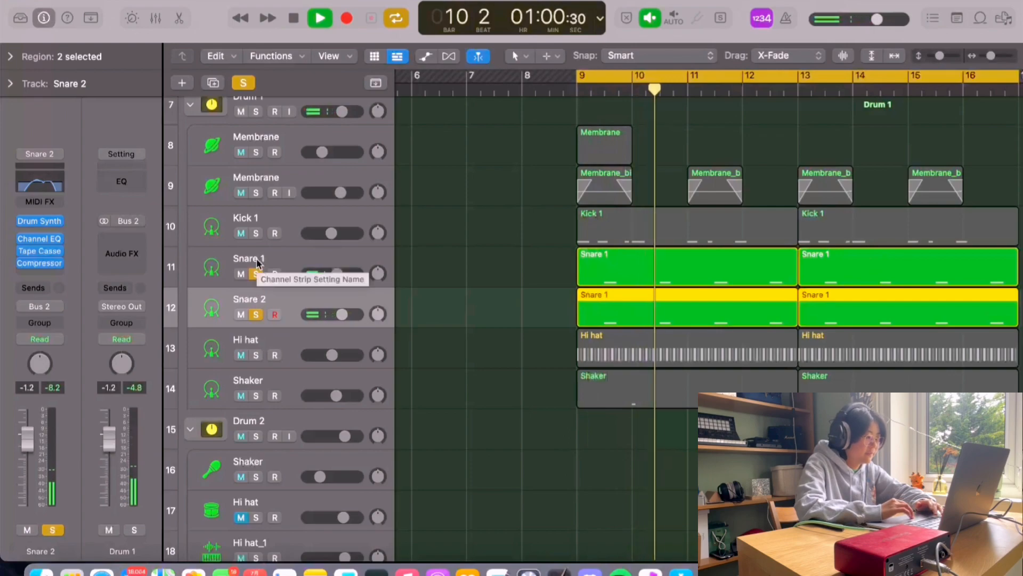
pyautogui.click(256, 273)
pyautogui.press('space')
pyautogui.click(256, 314)
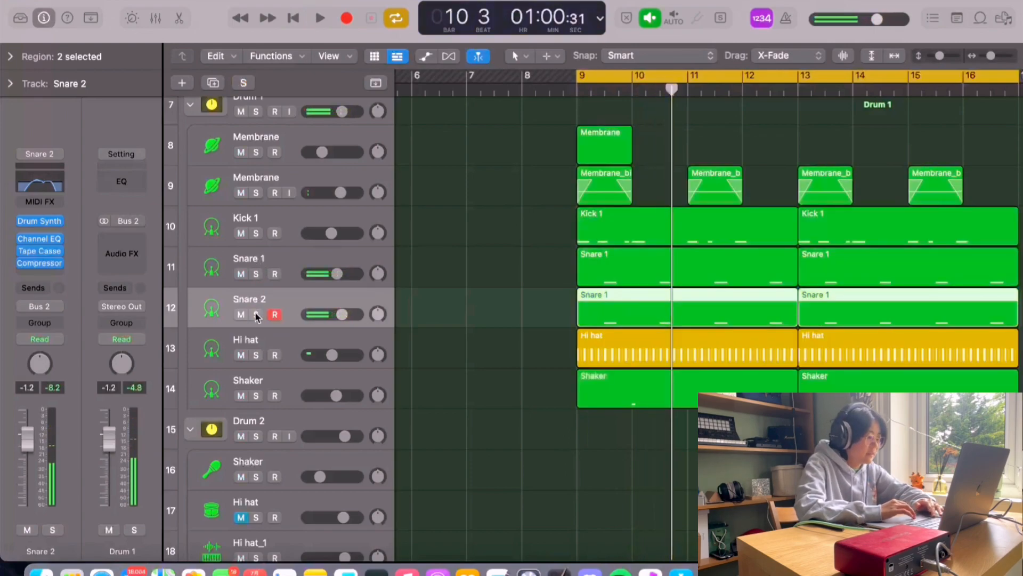
# Step: Solo the Hi hat track and bypass its Channel EQ, Tape Cassette and St-Delay plug-ins
pyautogui.click(252, 346)
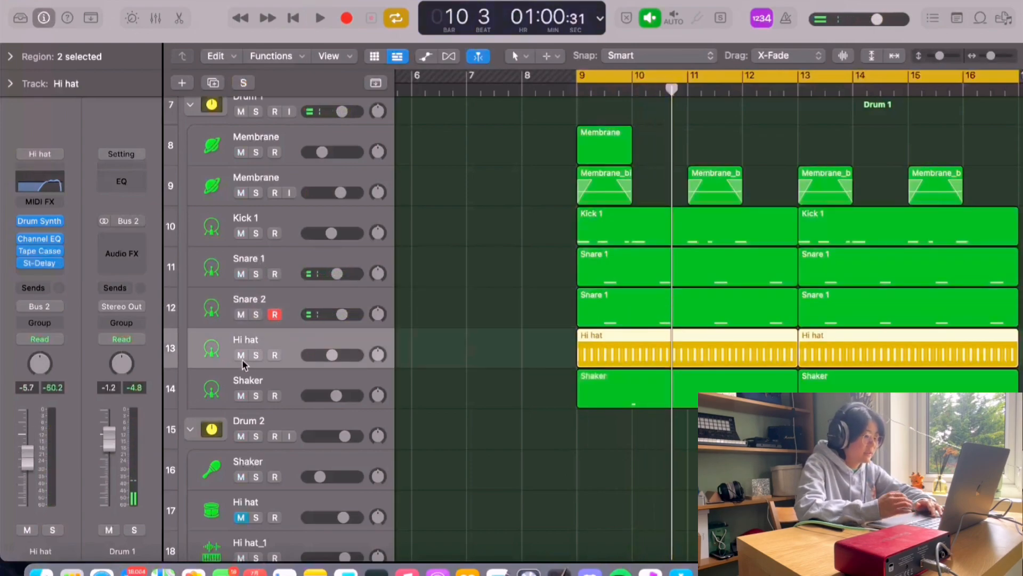
pyautogui.click(254, 357)
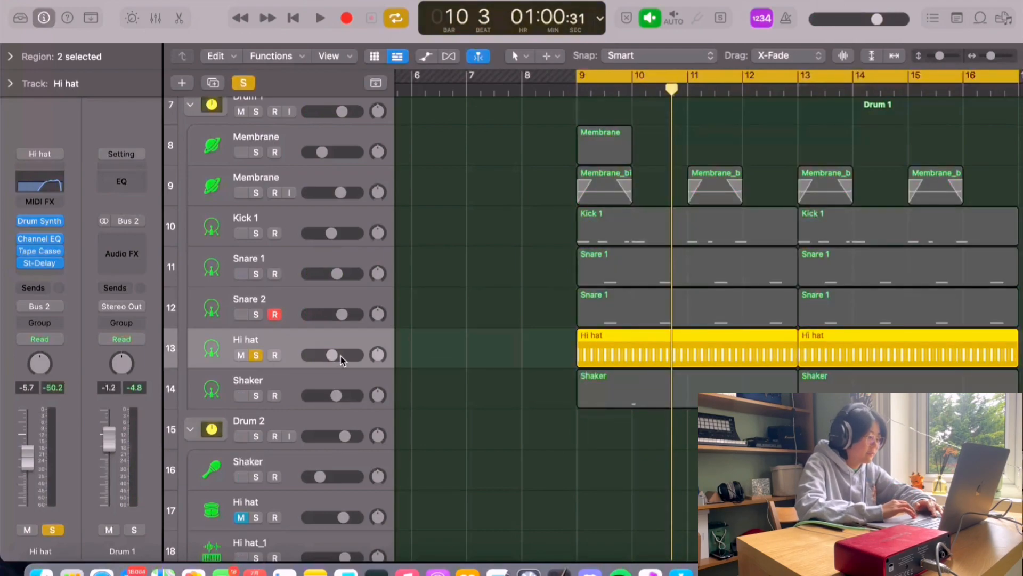
pyautogui.moveTo(24, 239); pyautogui.dragTo(25, 262)
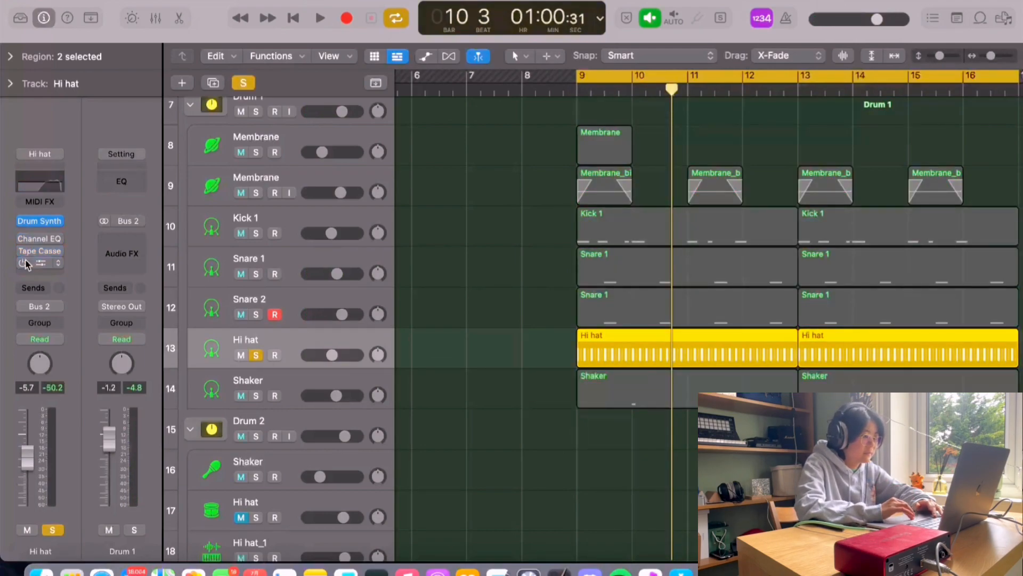
# Step: Open Hi hat's Drum Synth Shaker instrument, nudge its Tone knob, close it, and play the soloed track
pyautogui.click(39, 221)
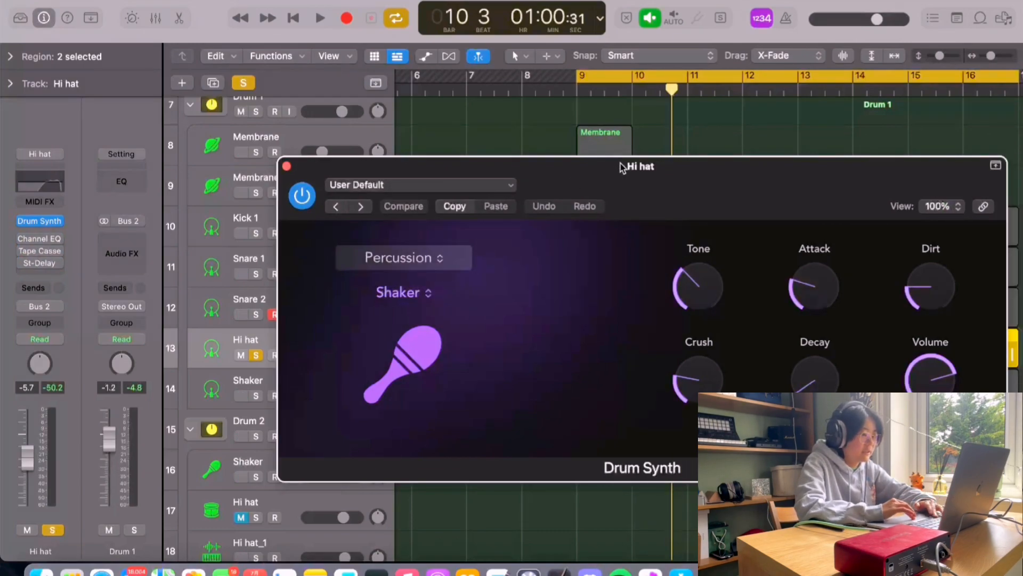
pyautogui.moveTo(686, 292)
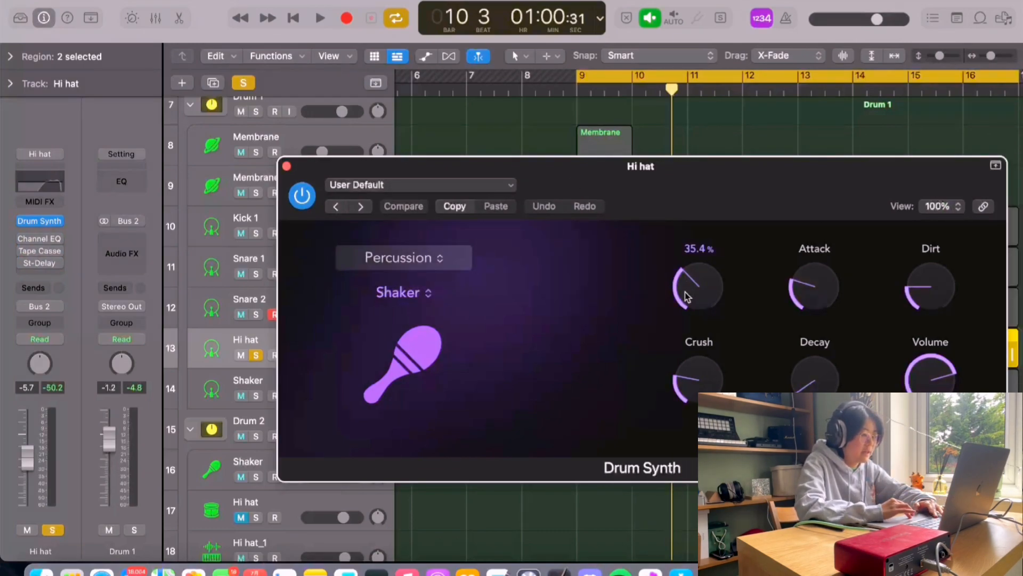
pyautogui.moveTo(687, 296); pyautogui.dragTo(686, 291)
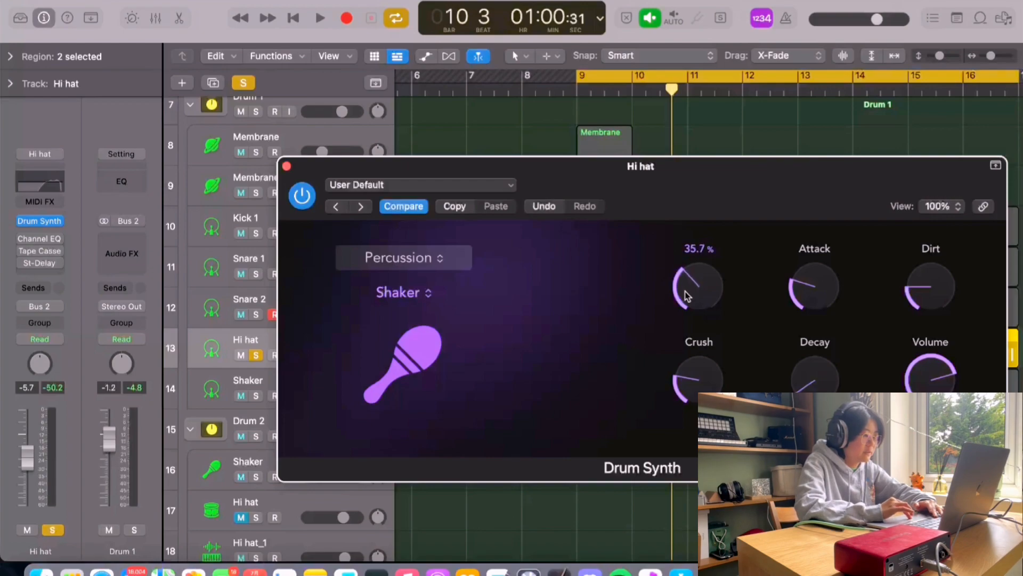
pyautogui.click(287, 166)
pyautogui.press('space')
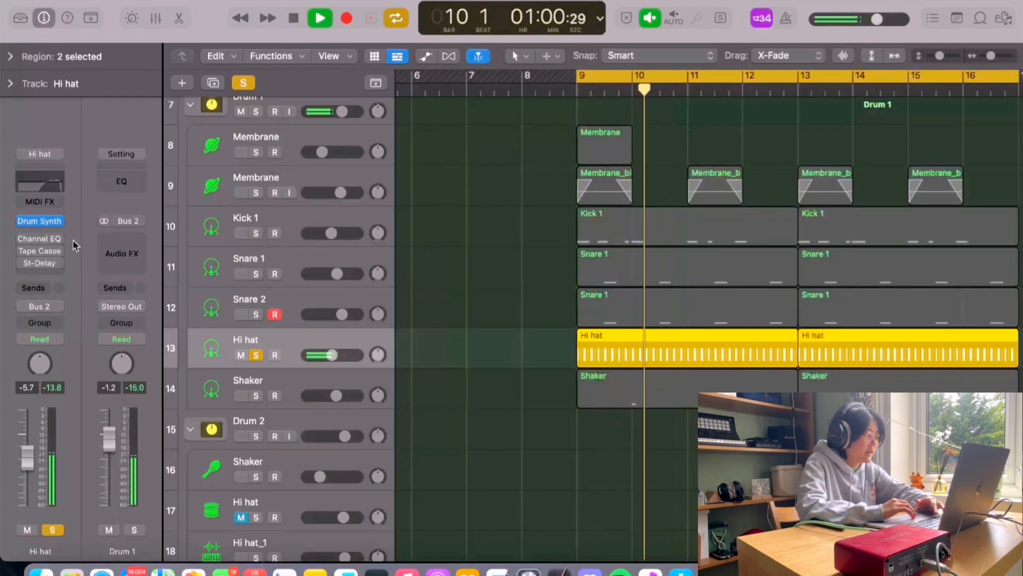
pyautogui.press('space')
# Step: Re-enable the Hi hat's effect plug-ins and play the soloed Hi hat track again
pyautogui.click(22, 239)
pyautogui.click(21, 252)
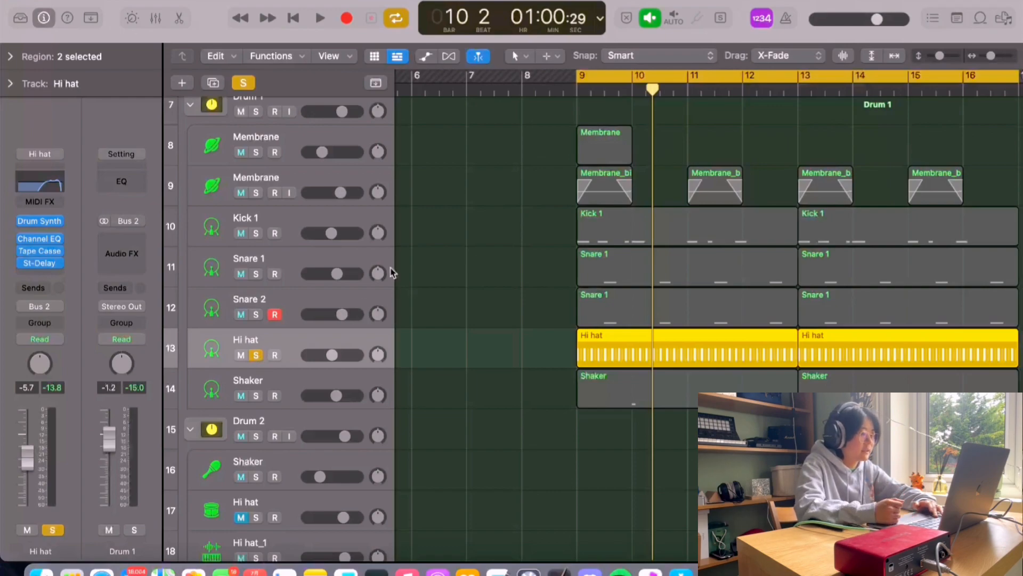
pyautogui.press('space')
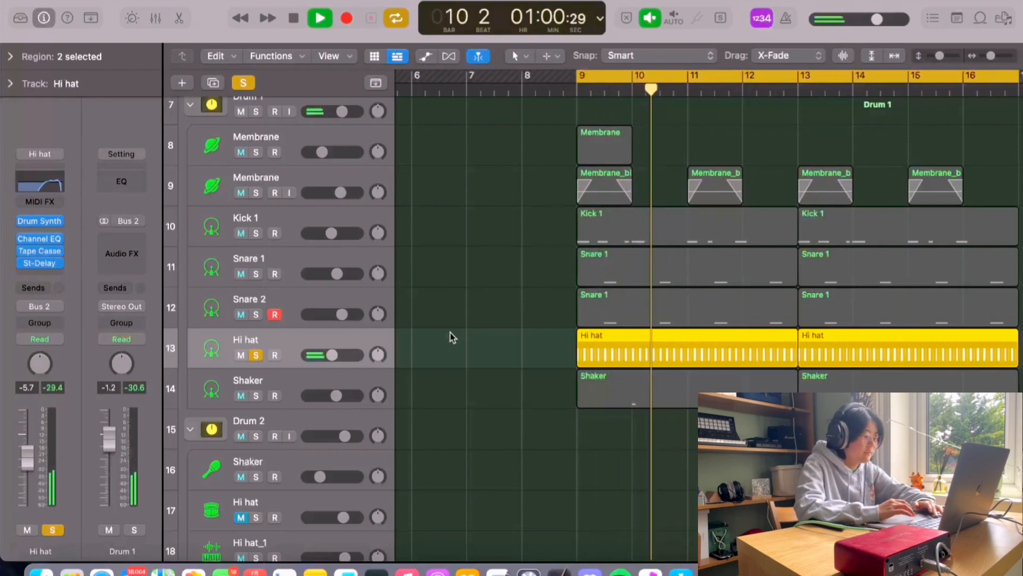
pyautogui.press('space')
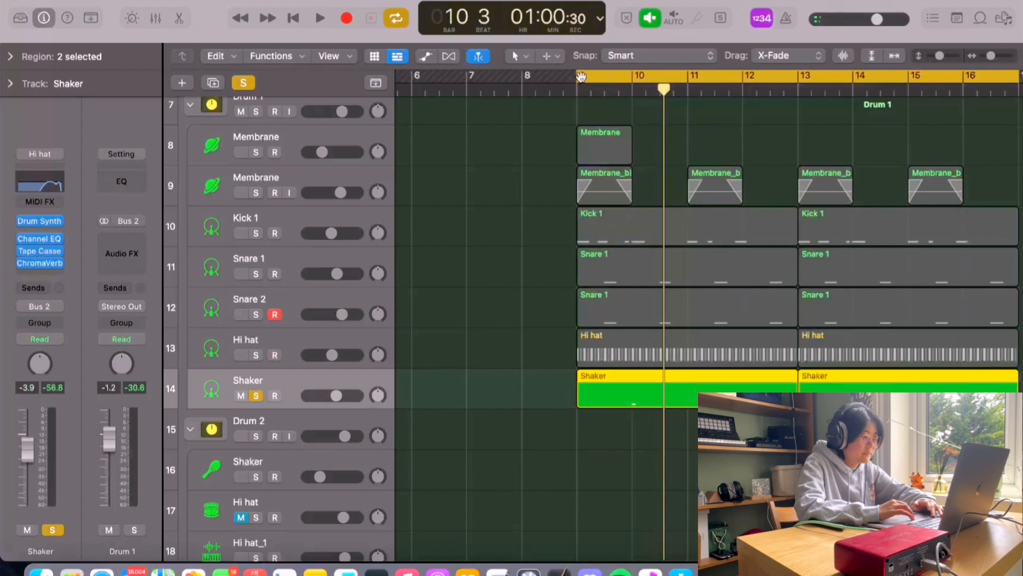
# Step: Move the cycle range start to about bar 10, zoom in horizontally, and play the soloed Shaker track
pyautogui.moveTo(581, 76); pyautogui.dragTo(624, 77)
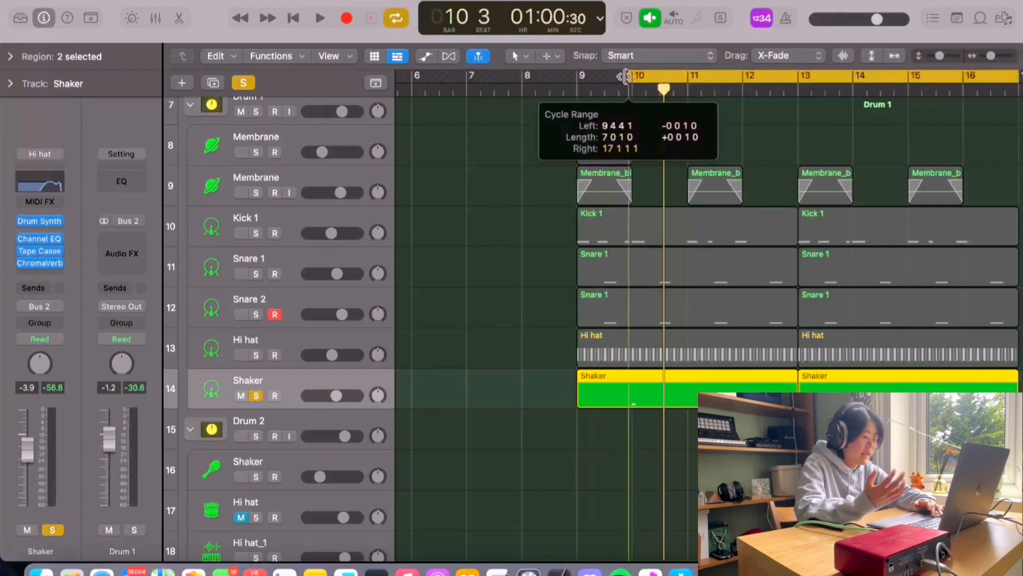
pyautogui.press('super+Right')
pyautogui.press('super+Right')
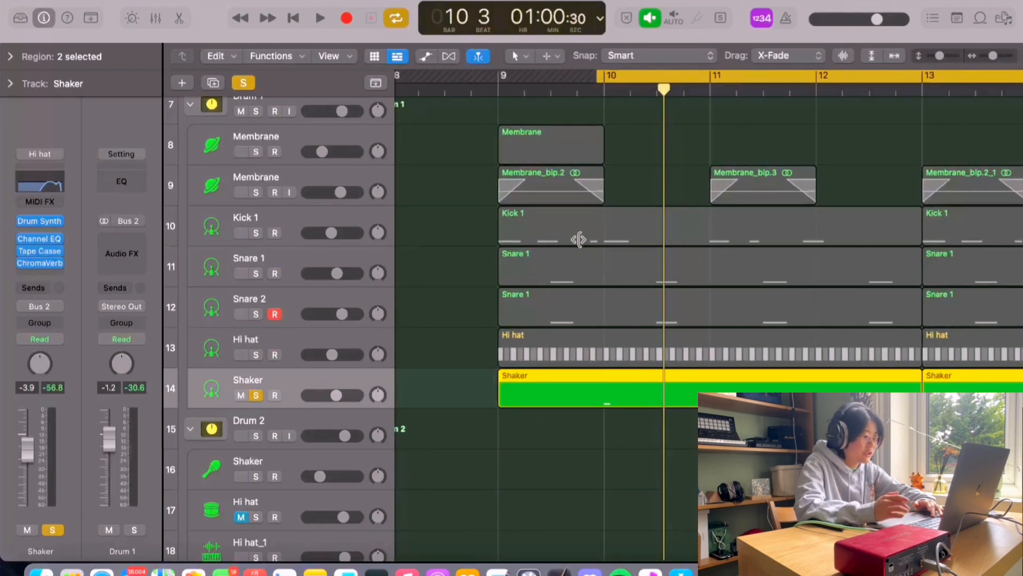
pyautogui.press('space')
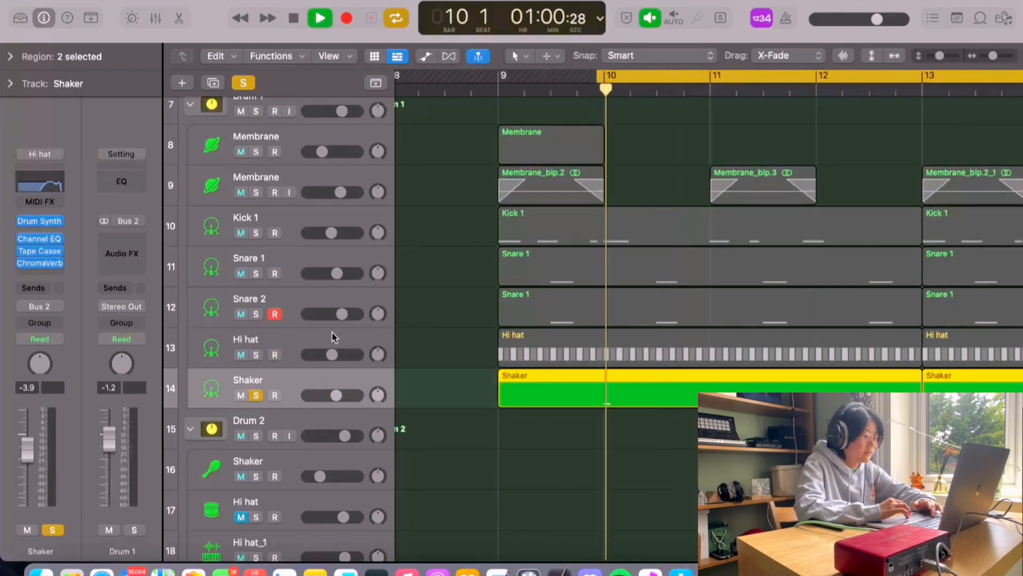
pyautogui.press('space')
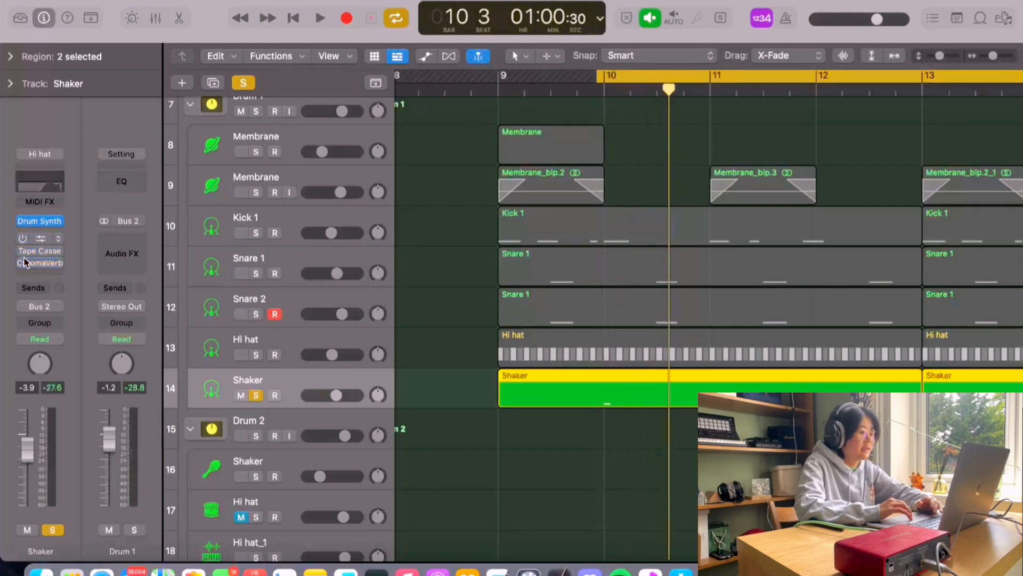
# Step: Open the Shaker track's Drum Synth instrument, reposition its window, and close it
pyautogui.click(39, 221)
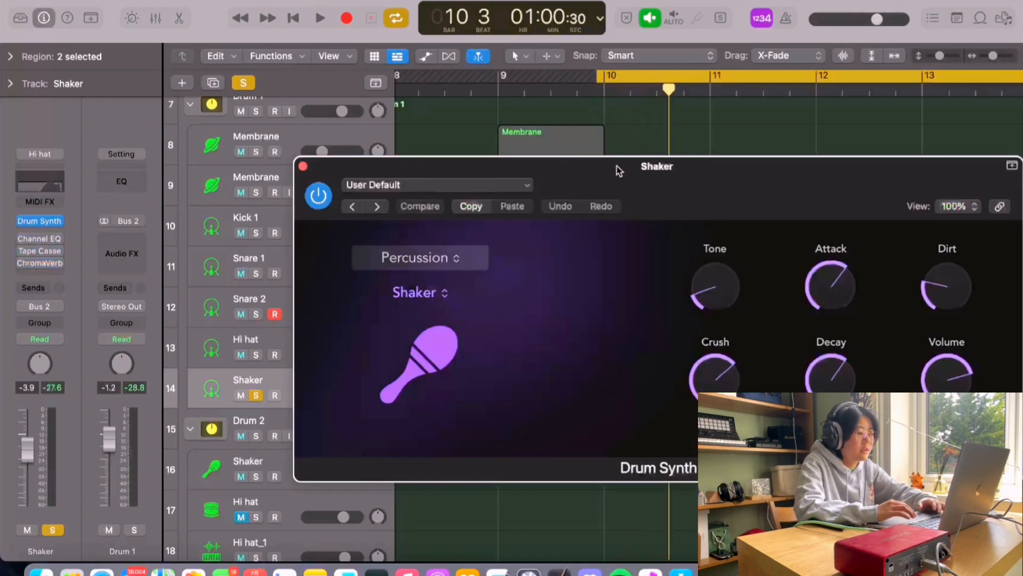
pyautogui.moveTo(616, 165); pyautogui.dragTo(612, 140)
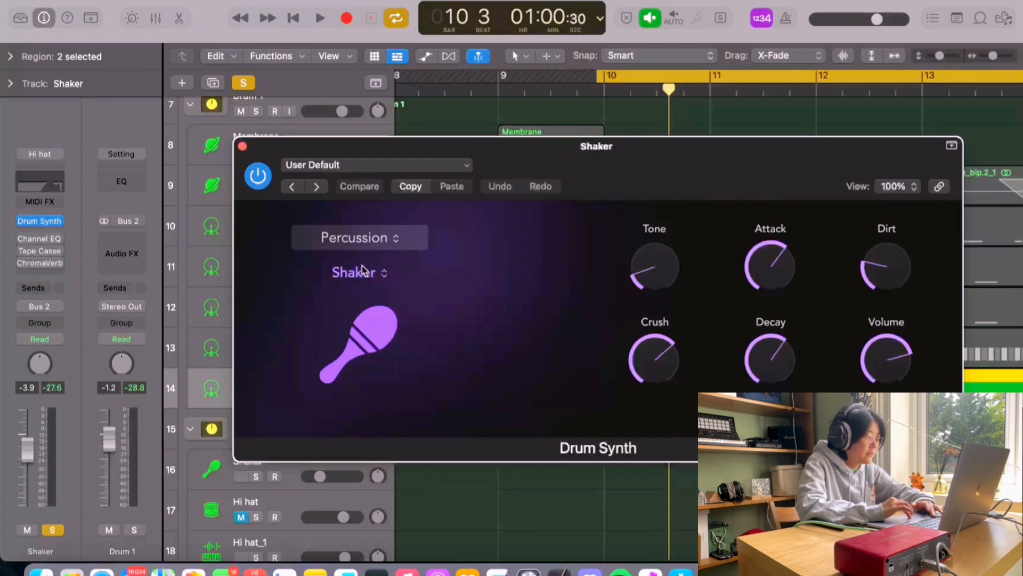
pyautogui.click(243, 147)
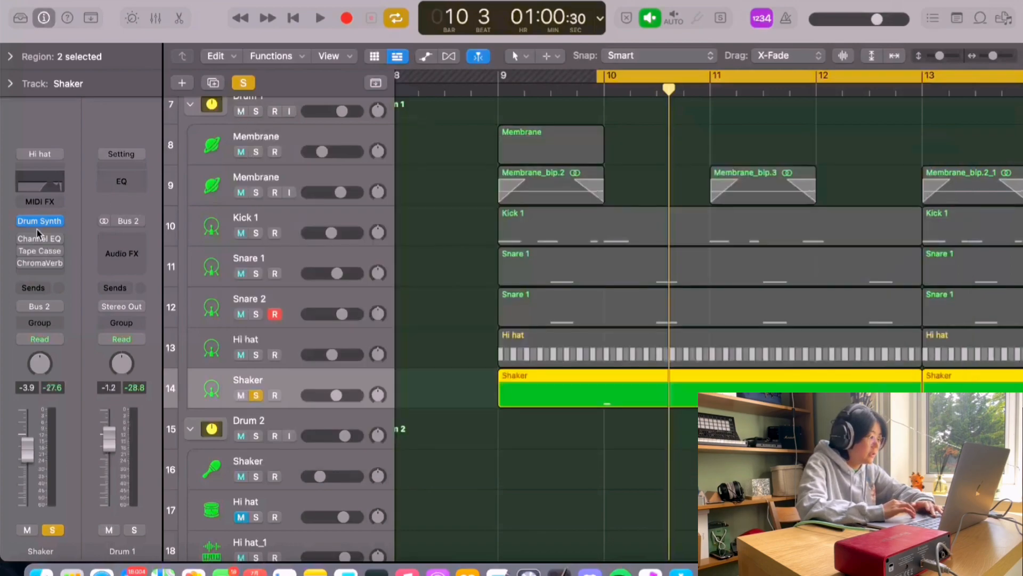
# Step: Open the Shaker's ChromaVerb plug-in, inspect its Room reverb settings, and close it
pyautogui.click(23, 251)
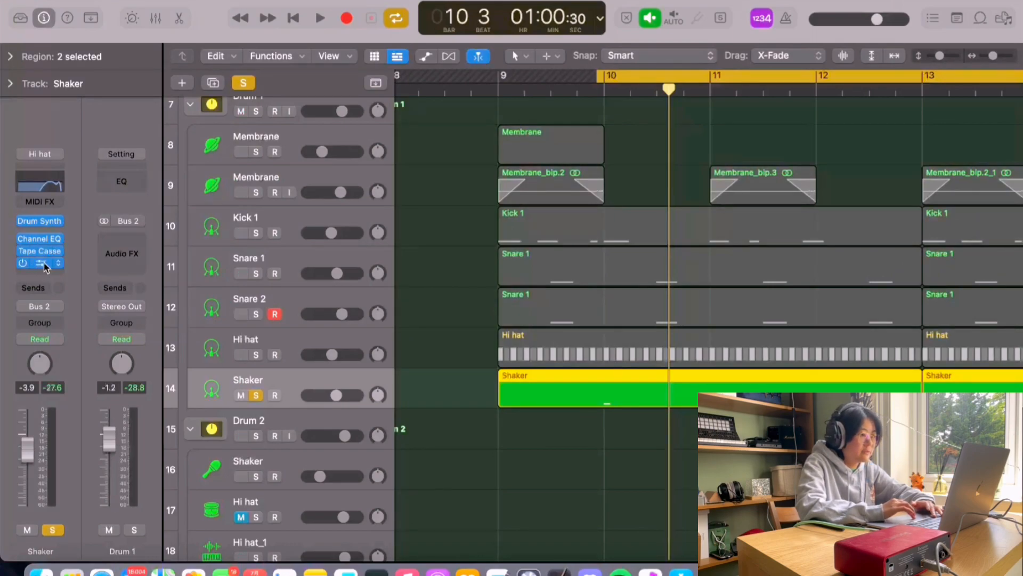
pyautogui.click(44, 263)
pyautogui.moveTo(779, 16); pyautogui.dragTo(727, 11)
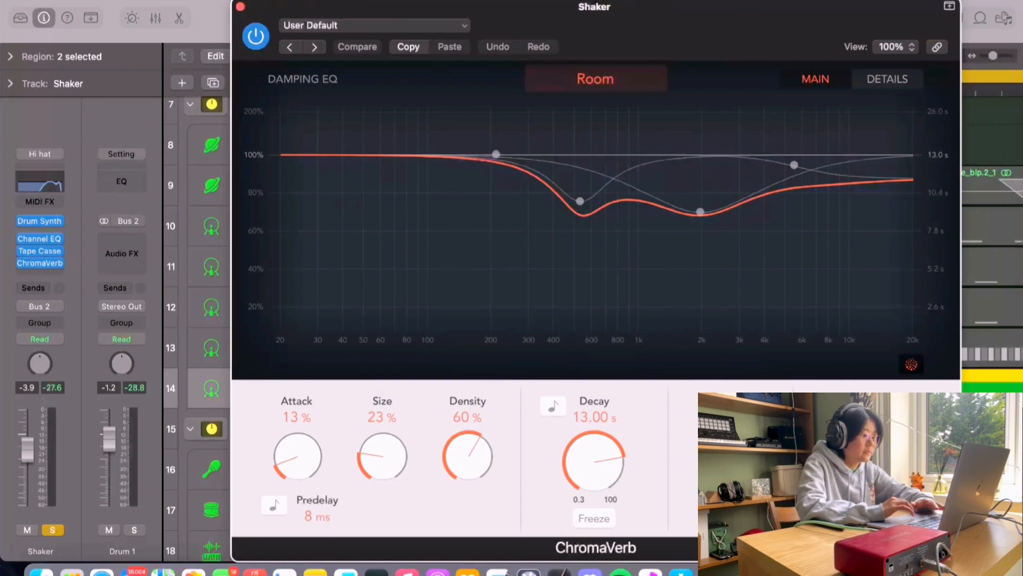
pyautogui.click(241, 6)
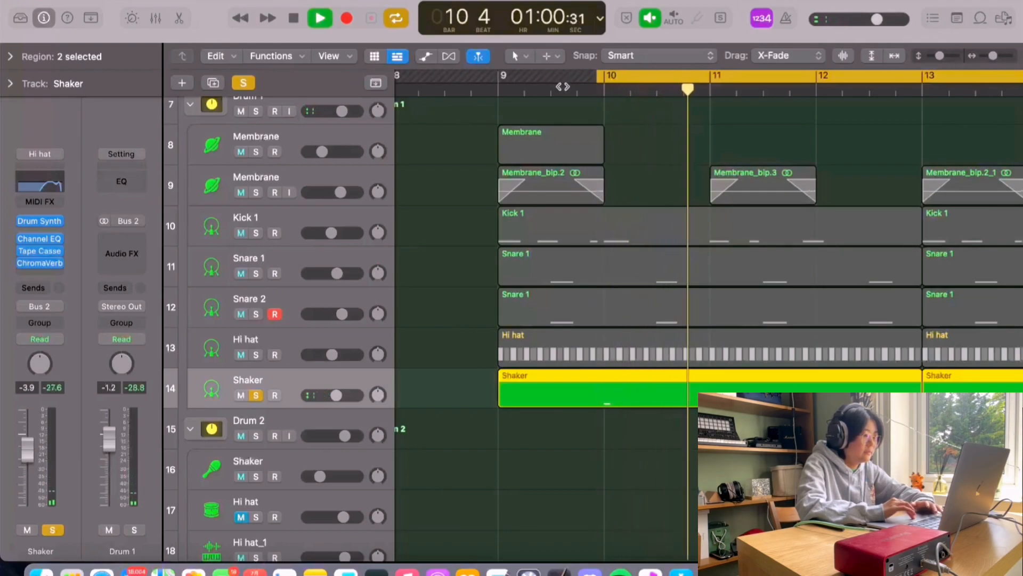
# Step: Solo the Drum 1 folder track, move the cycle start to bar 9, and play it
pyautogui.press('space')
pyautogui.click(243, 83)
pyautogui.scroll(1, 261, 134)
pyautogui.click(257, 135)
pyautogui.moveTo(599, 74); pyautogui.dragTo(499, 75)
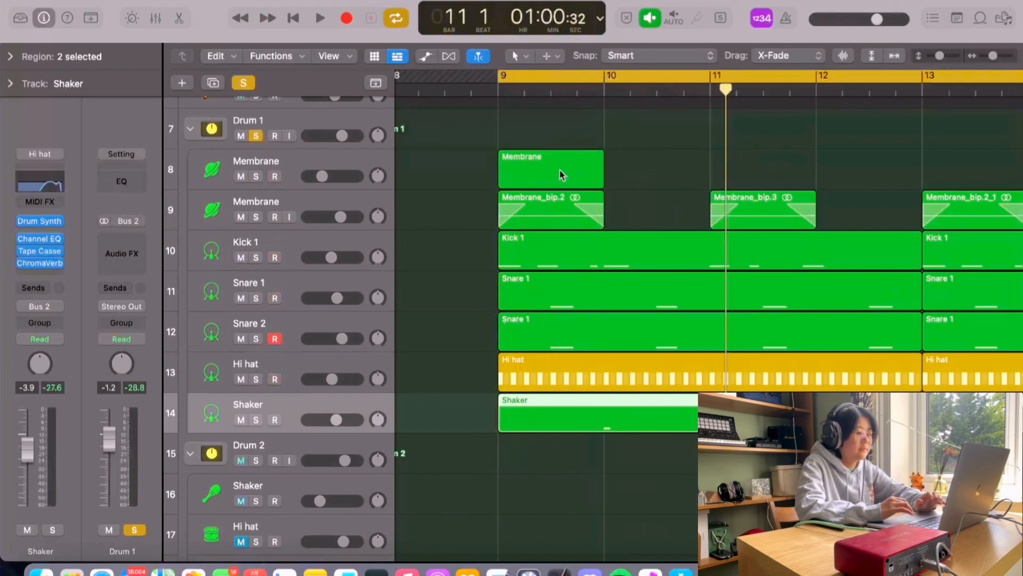
pyautogui.press('space')
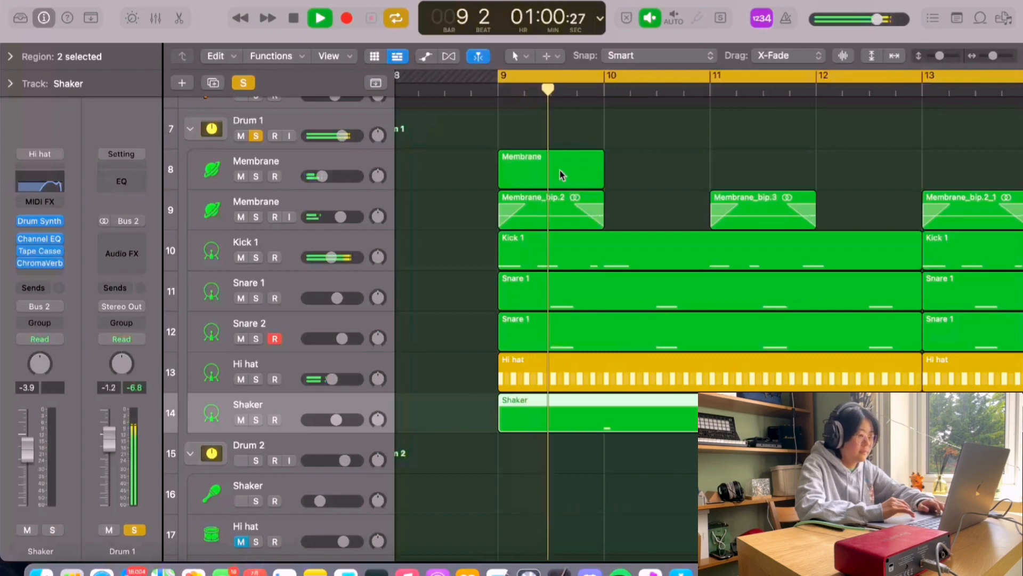
# Step: Zoom out to the whole arrangement and set the cycle range to bars 17 to 25
pyautogui.scroll(-5, 530, 320)
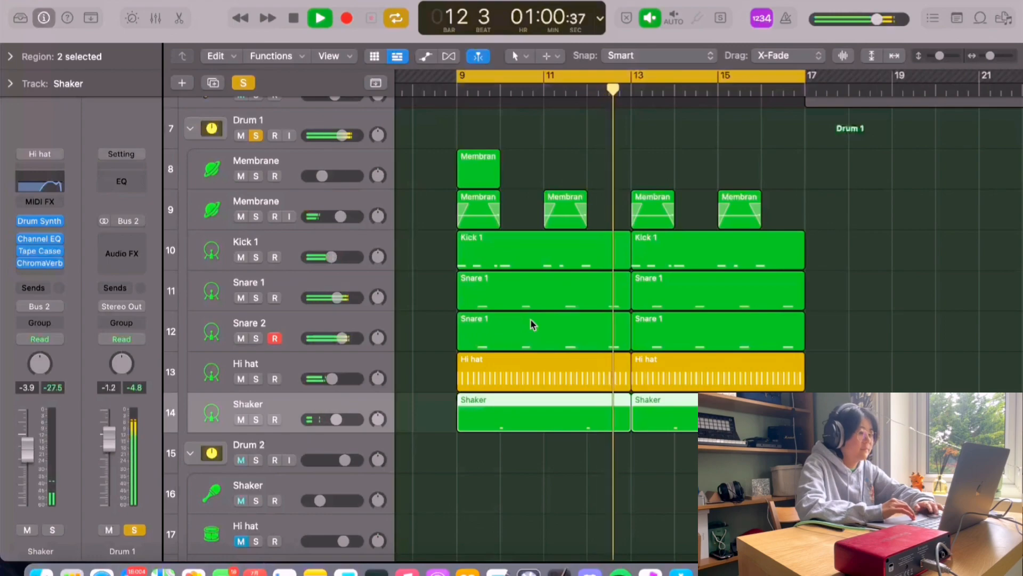
pyautogui.press('super+Left')
pyautogui.press('space')
pyautogui.press('super+Left')
pyautogui.press('super+Up')
pyautogui.moveTo(601, 75); pyautogui.dragTo(751, 80)
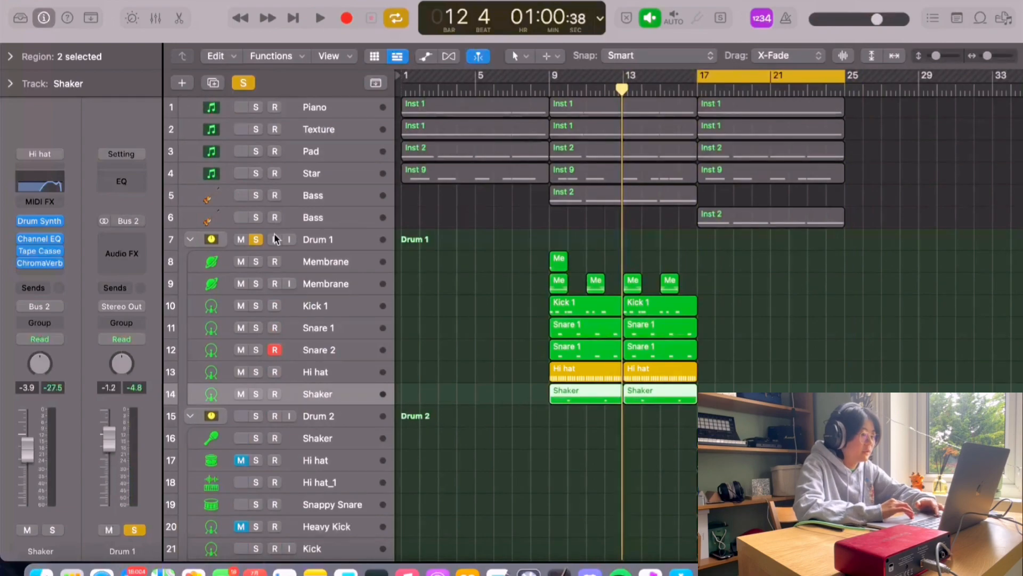
# Step: Move the solo from the Drum 1 folder to the Drum 2 folder and play that section
pyautogui.click(255, 240)
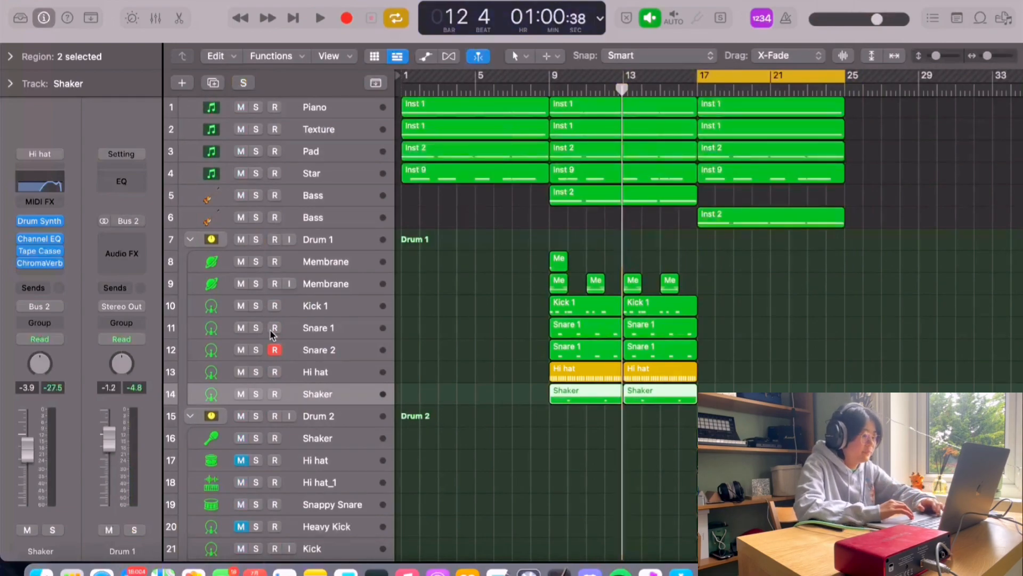
pyautogui.scroll(-2, 270, 341)
pyautogui.click(256, 381)
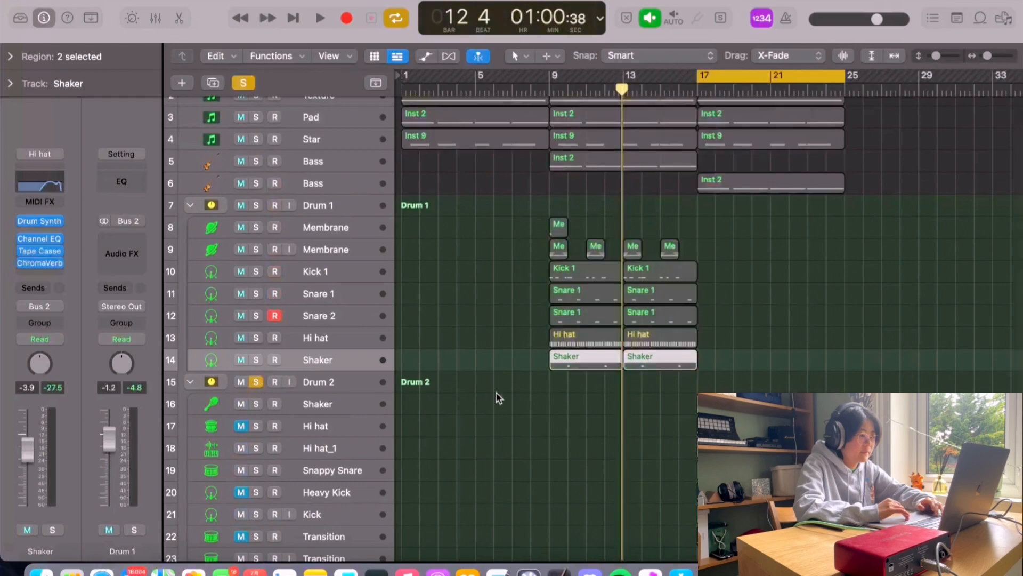
pyautogui.hscroll(3, 519, 396)
pyautogui.scroll(-5, 520, 396)
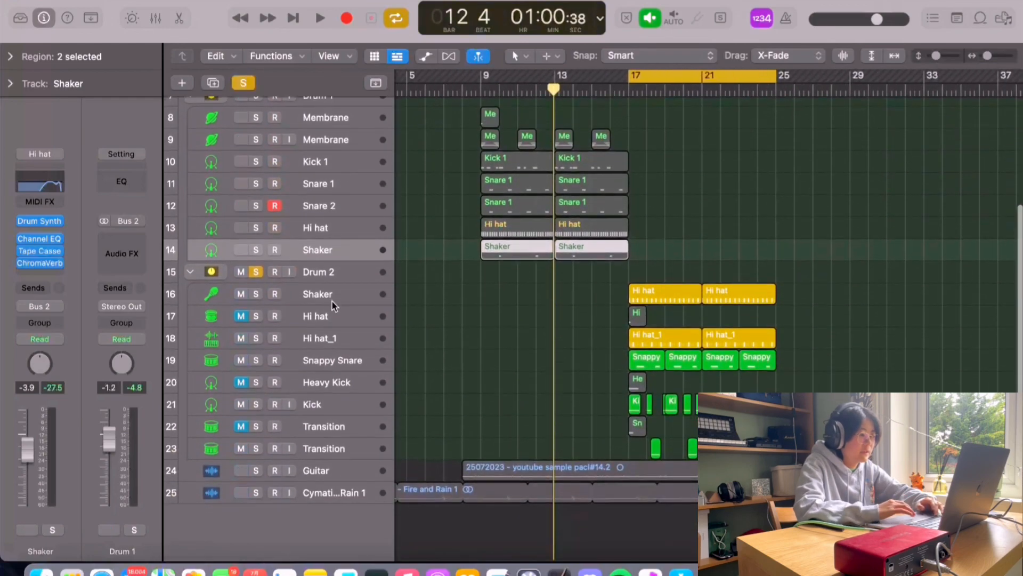
pyautogui.hscroll(1, 337, 309)
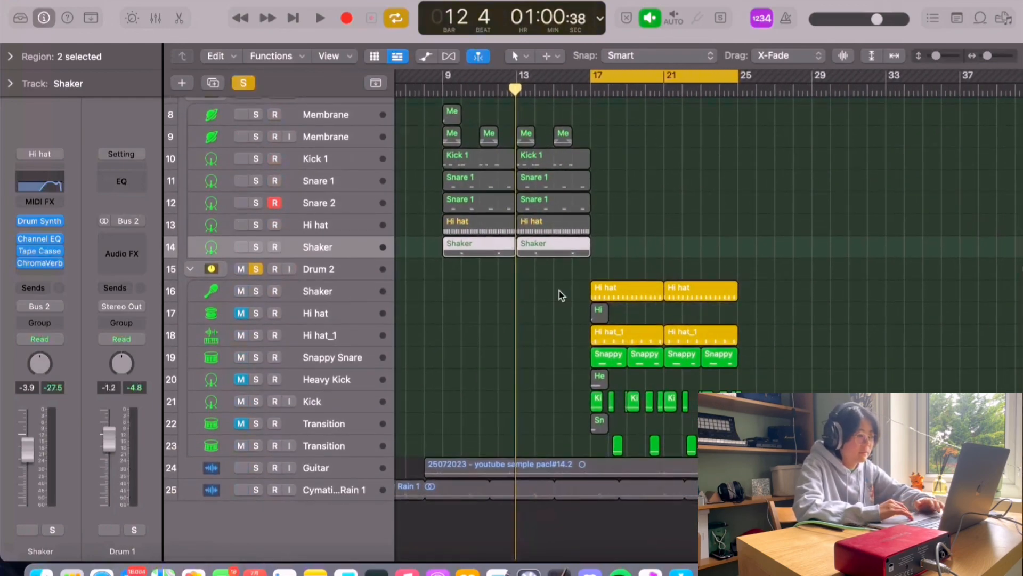
pyautogui.press('space')
pyautogui.press('super+Right')
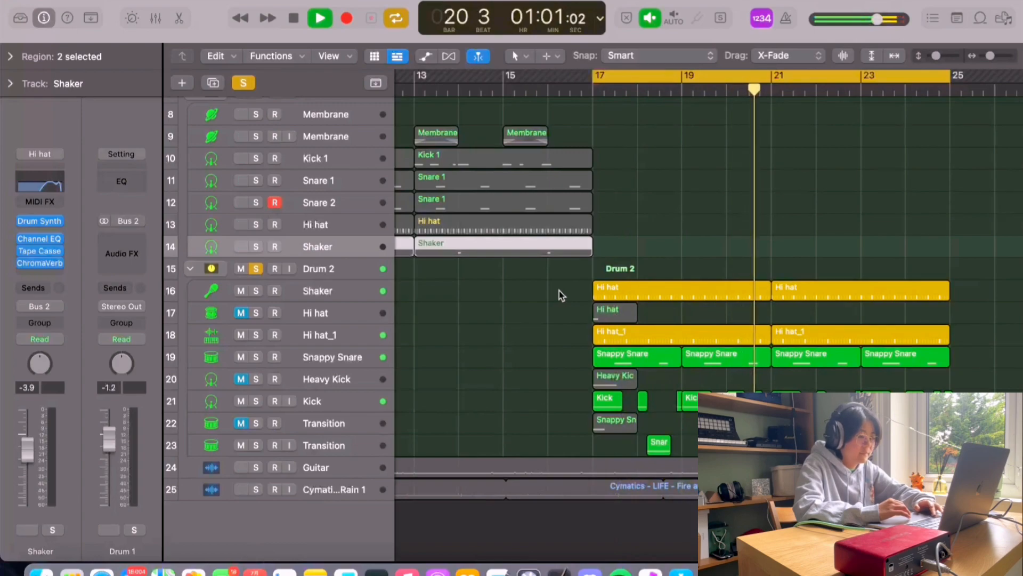
pyautogui.press('space')
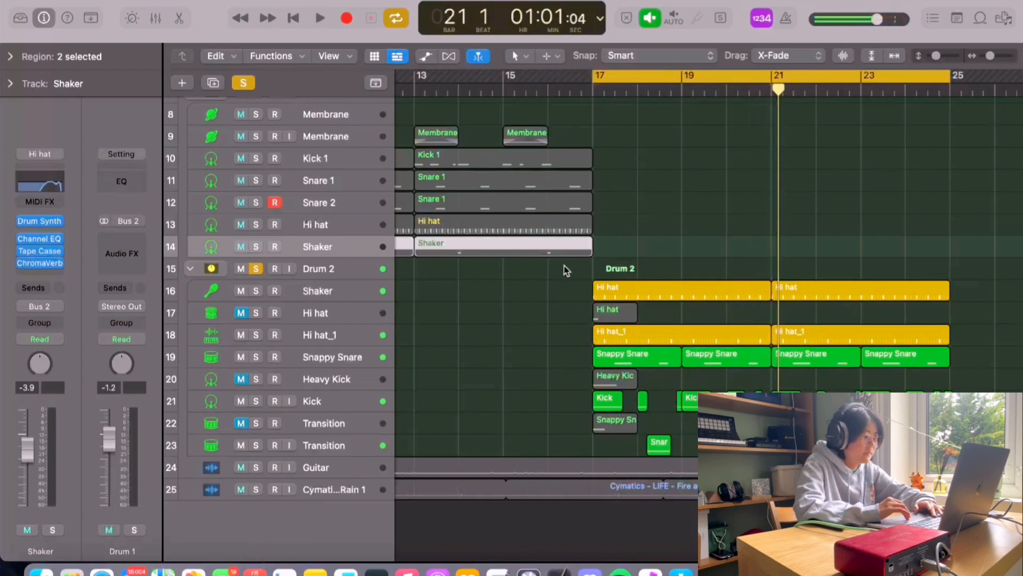
# Step: Solo Drum 2's Shaker track, open its Drum Synth instrument, reposition the window, and close it
pyautogui.click(268, 293)
pyautogui.click(254, 292)
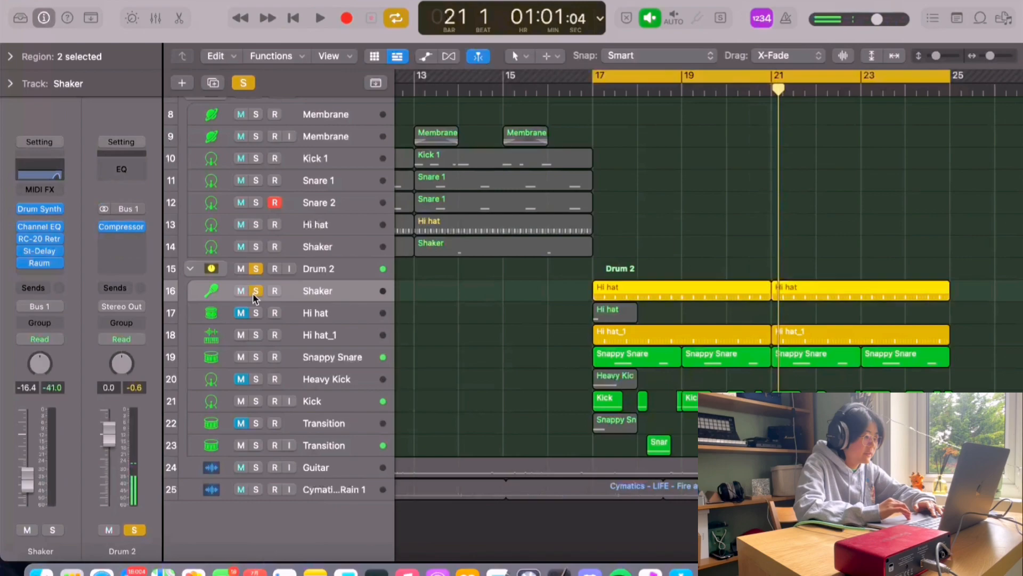
pyautogui.press('v')
pyautogui.moveTo(616, 166); pyautogui.dragTo(599, 161)
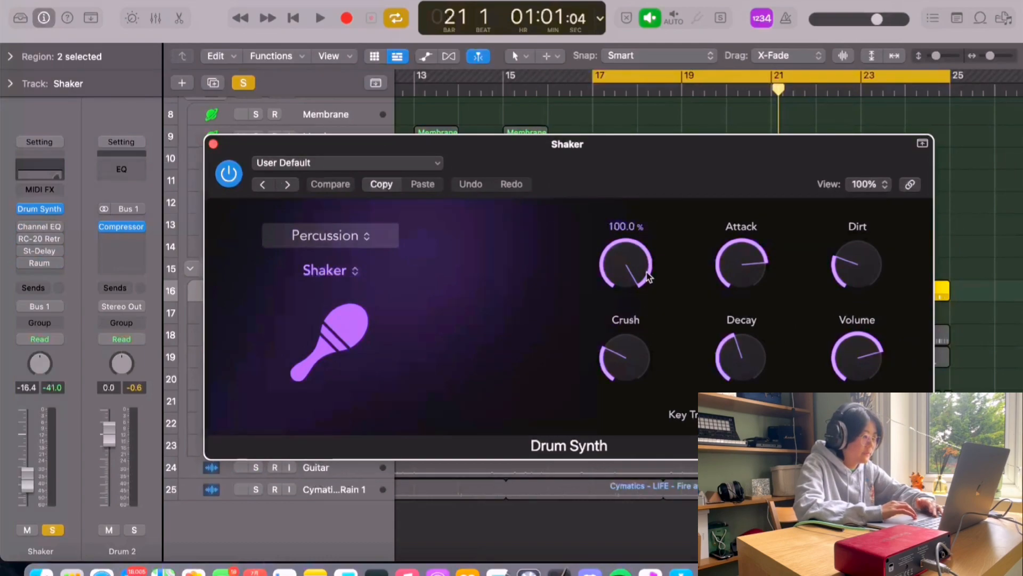
pyautogui.press('v')
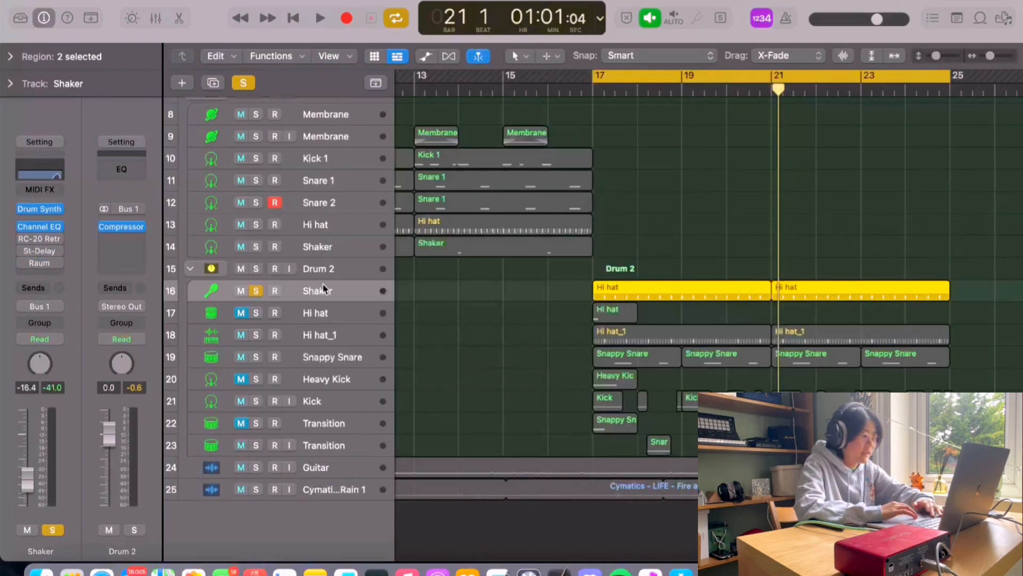
# Step: Open and close the Shaker's Channel EQ, RC-20 Retro Color and Raum plug-in windows to review them
pyautogui.click(33, 223)
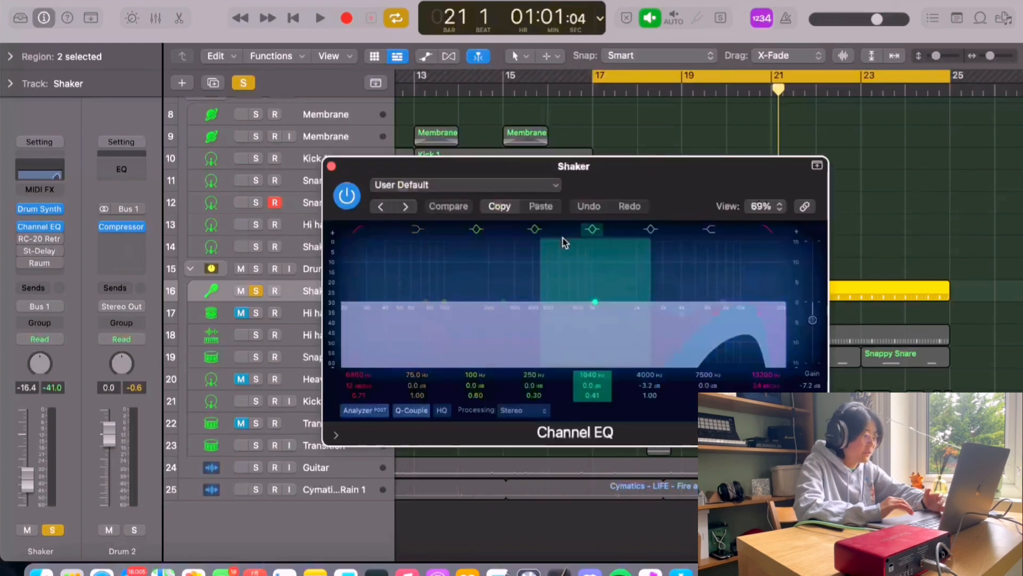
pyautogui.click(332, 166)
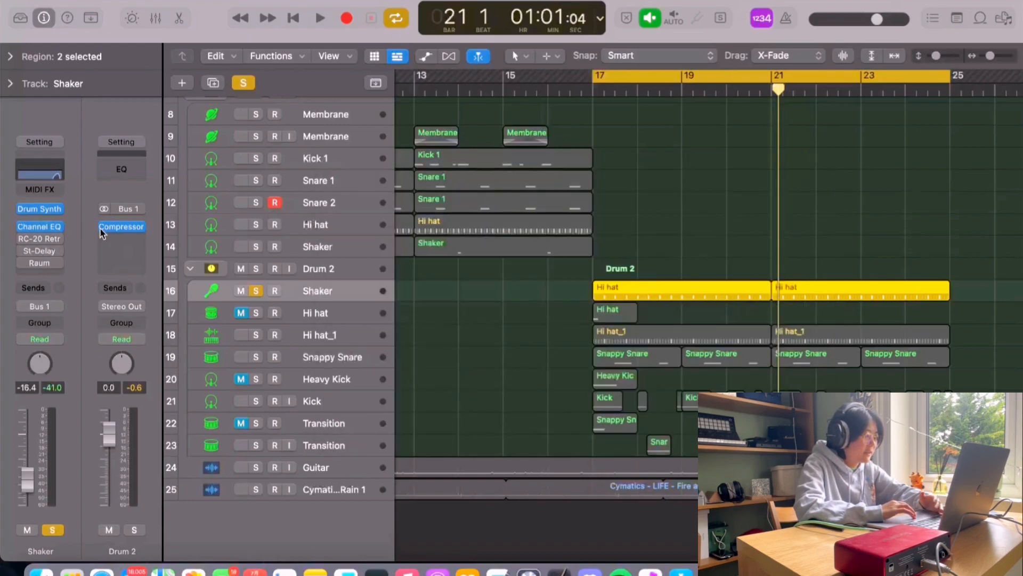
pyautogui.click(38, 238)
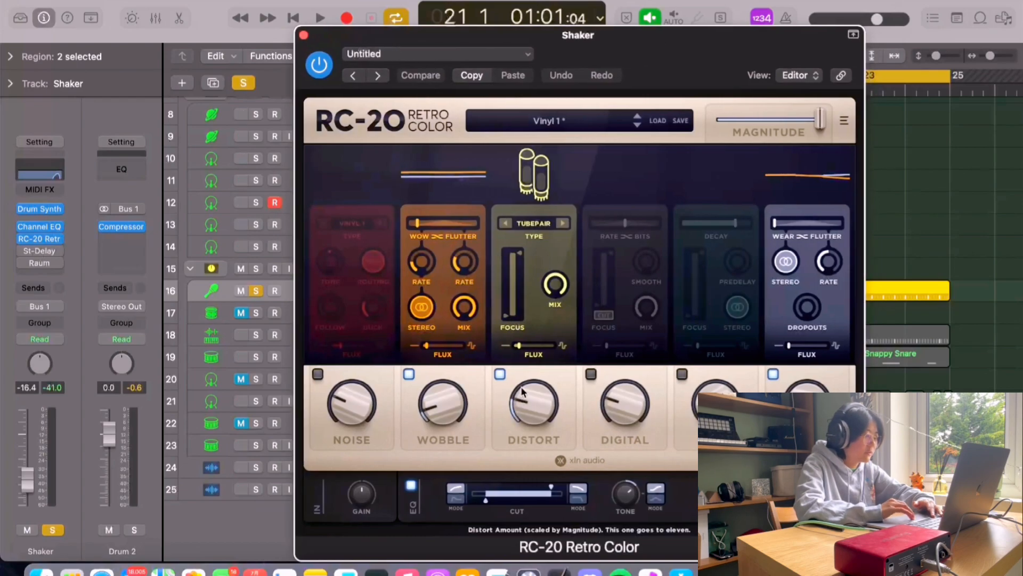
pyautogui.click(304, 36)
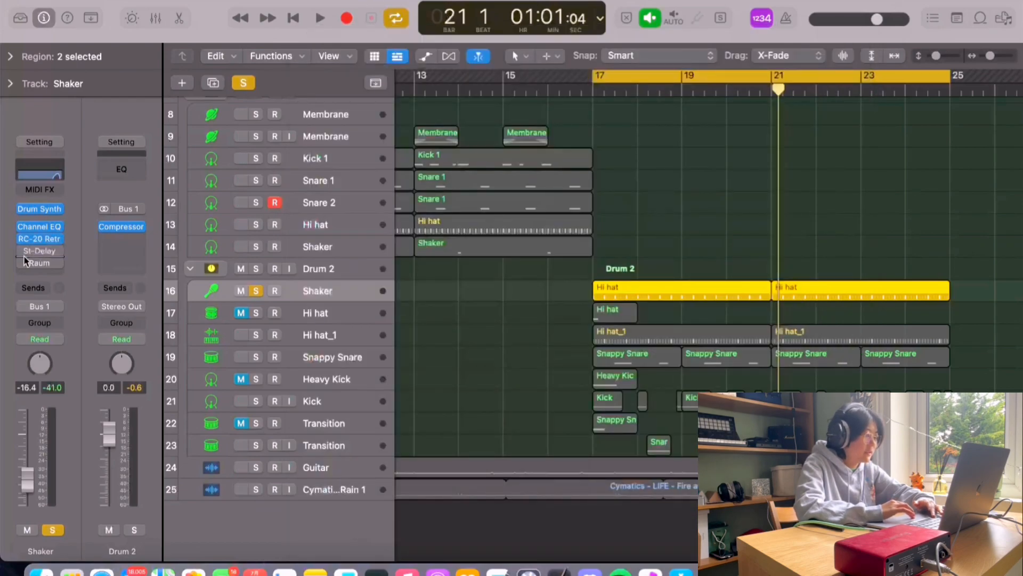
pyautogui.click(24, 250)
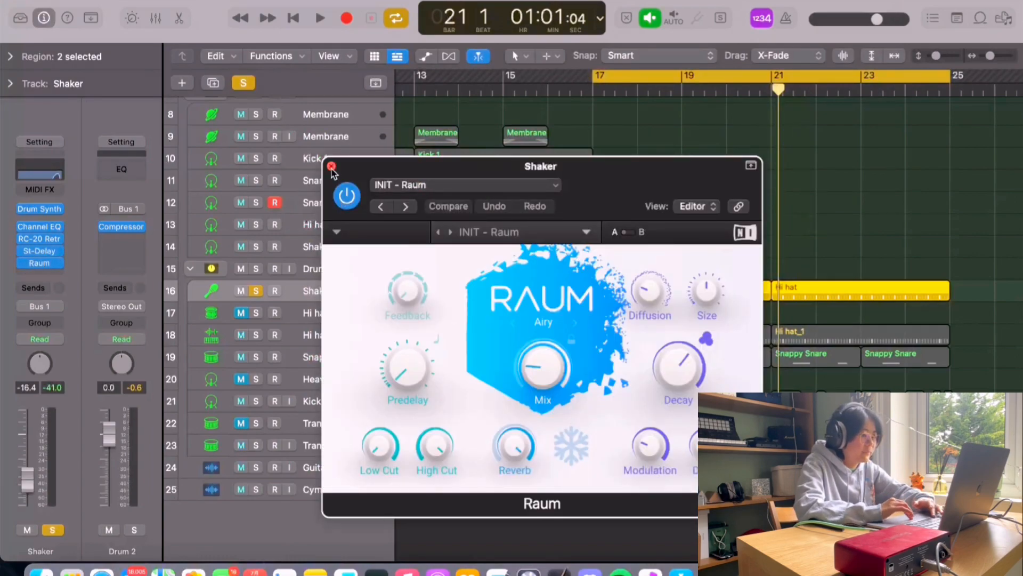
pyautogui.click(332, 166)
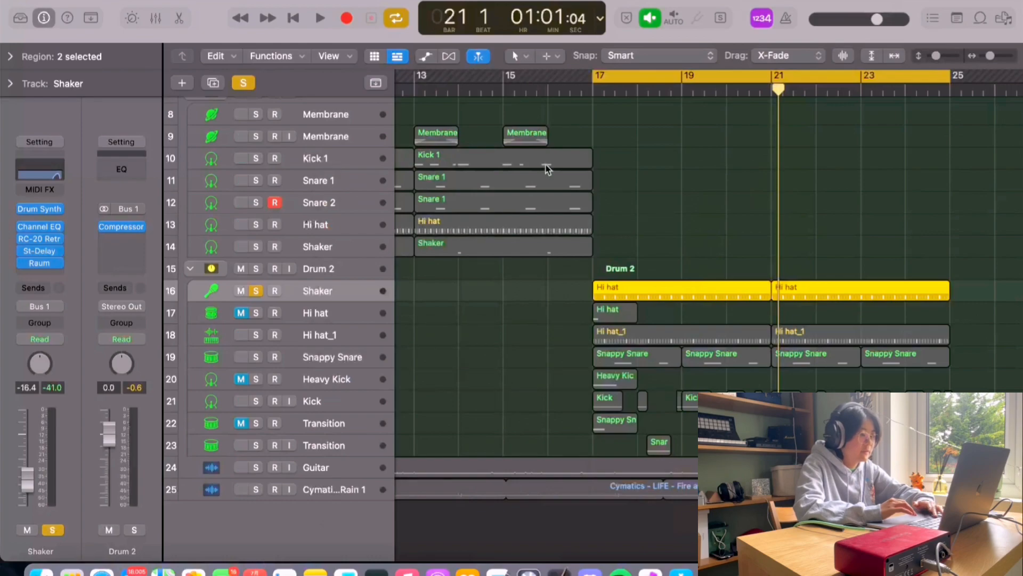
# Step: Play the soloed Shaker track and move the solo to Drum 2's Hi hat track
pyautogui.press('space')
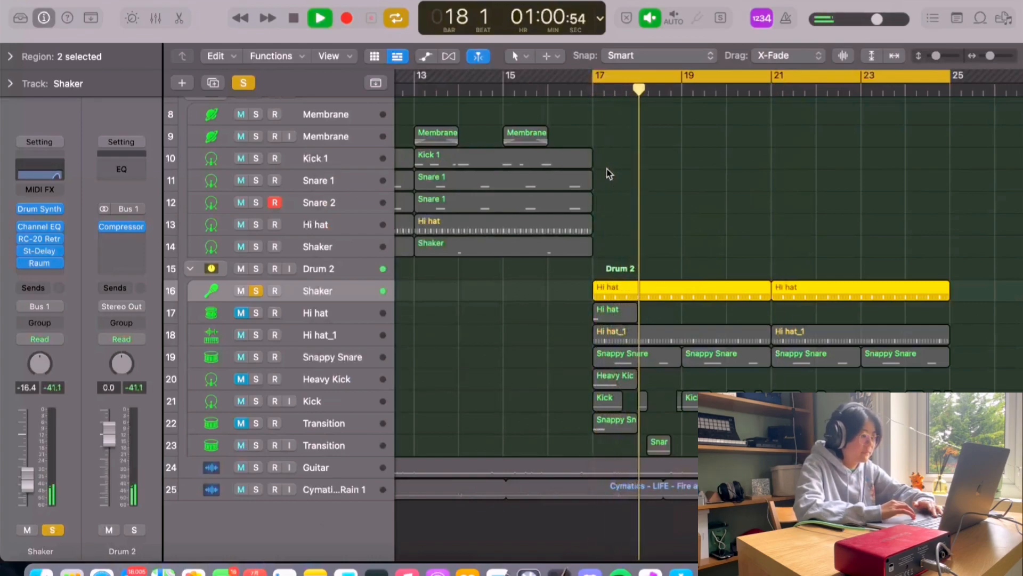
pyautogui.click(327, 307)
pyautogui.press('space')
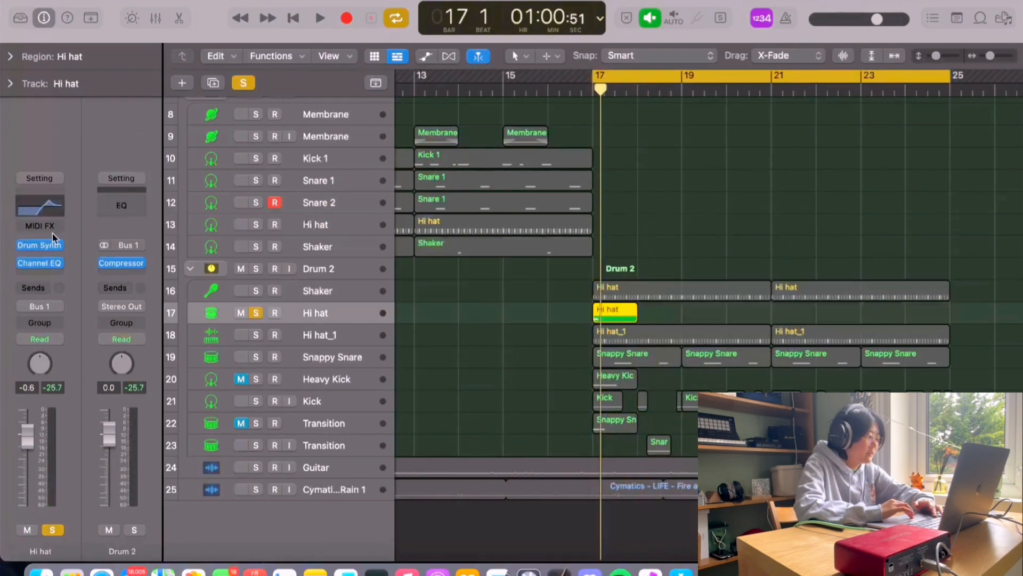
# Step: Open the Hi hat track's Drum Synth instrument to review its Deep Tom sound, and close it
pyautogui.moveTo(41, 246)
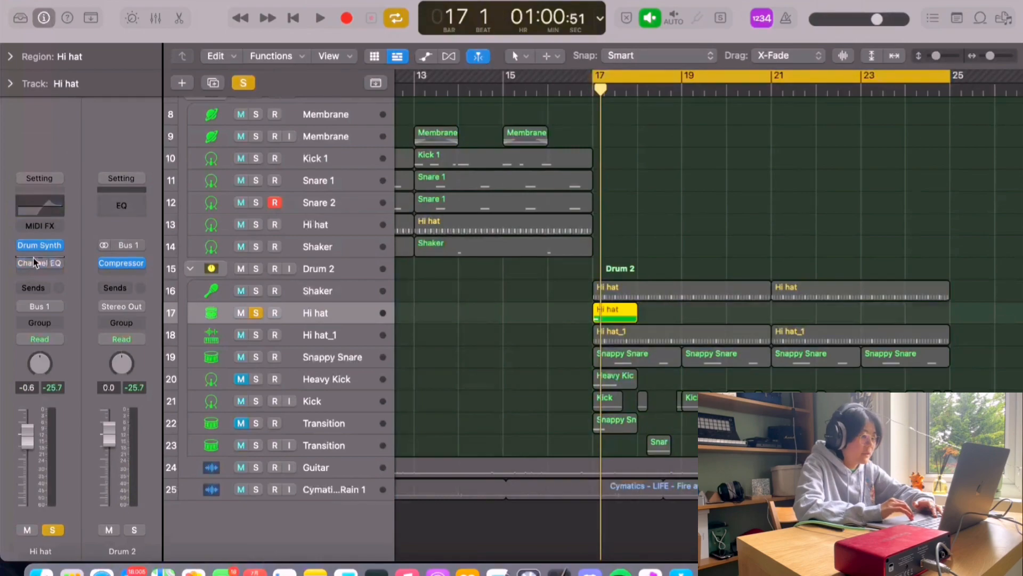
pyautogui.click(40, 245)
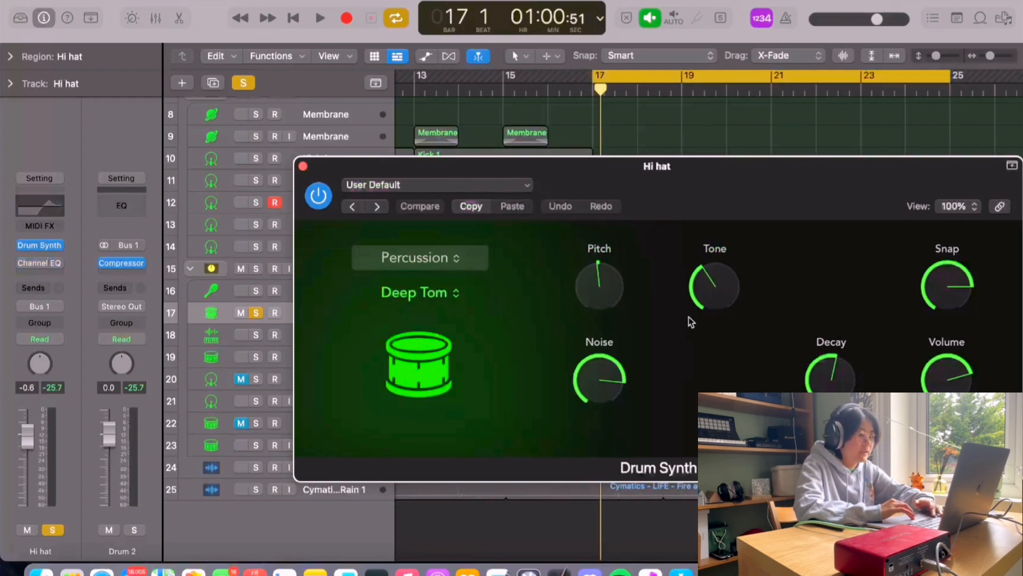
pyautogui.moveTo(719, 292)
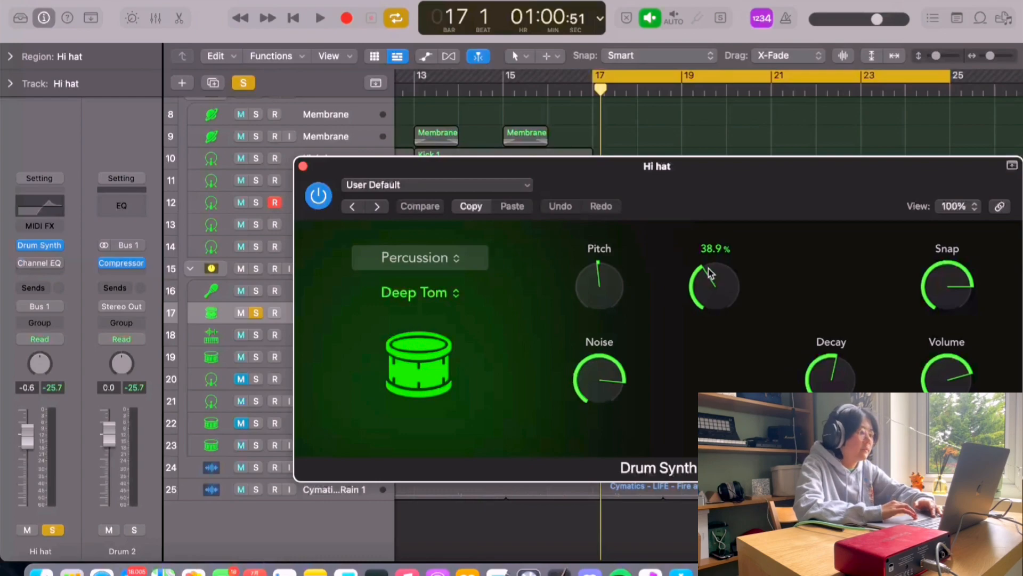
pyautogui.click(303, 166)
# Step: Play the soloed Hi hat and review its Channel EQ window before closing it
pyautogui.press('space')
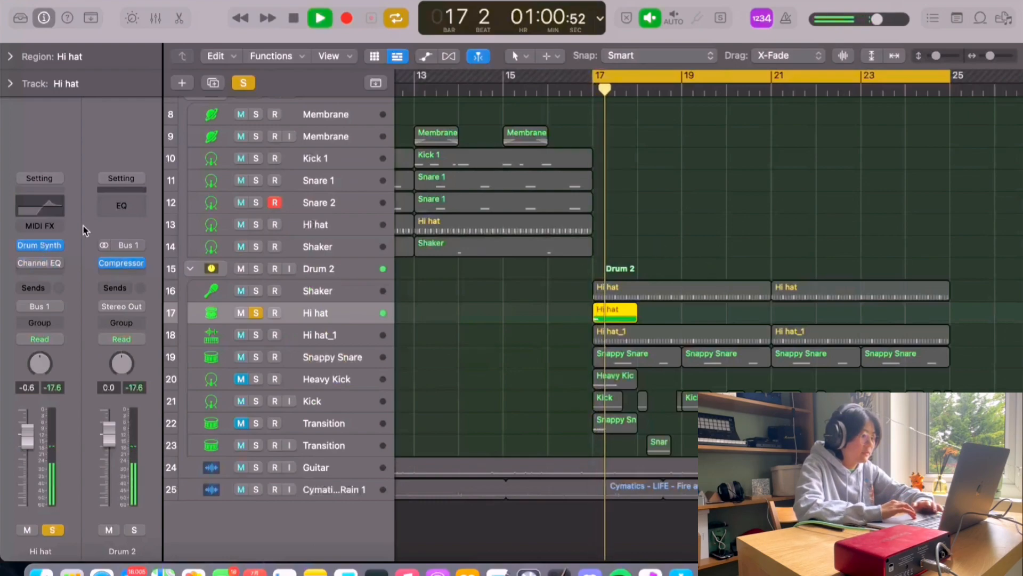
pyautogui.press('space')
pyautogui.press('space')
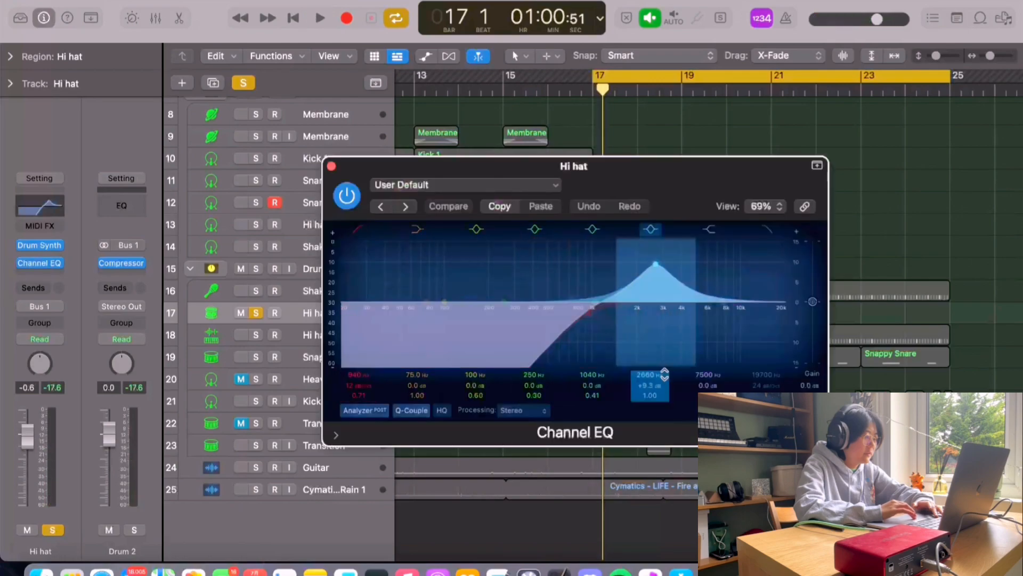
pyautogui.click(331, 167)
pyautogui.press('space')
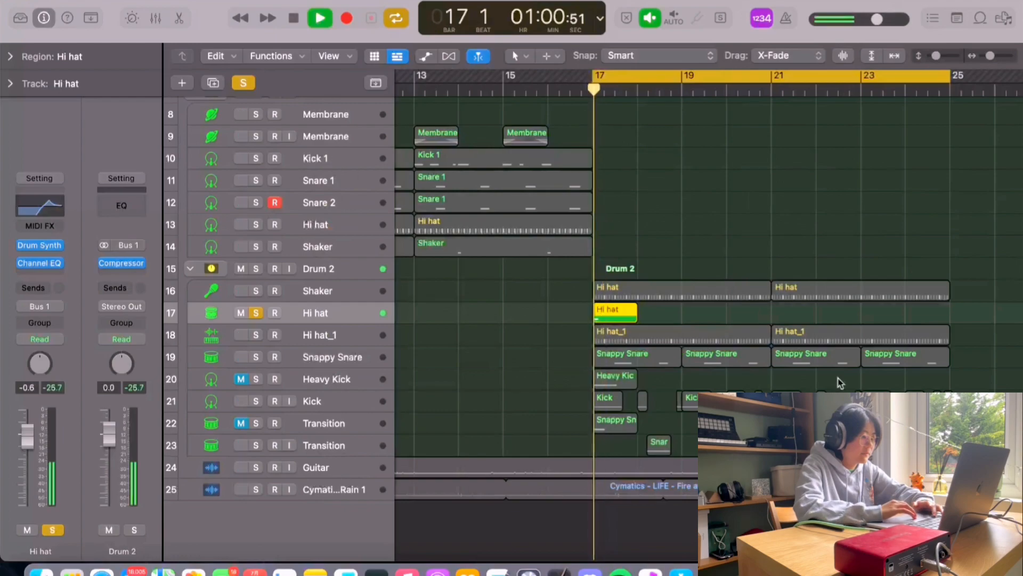
pyautogui.press('space')
# Step: Move the solo from Hi hat to the Hi hat_1 track, enlarge the track heights, and play it
pyautogui.click(256, 315)
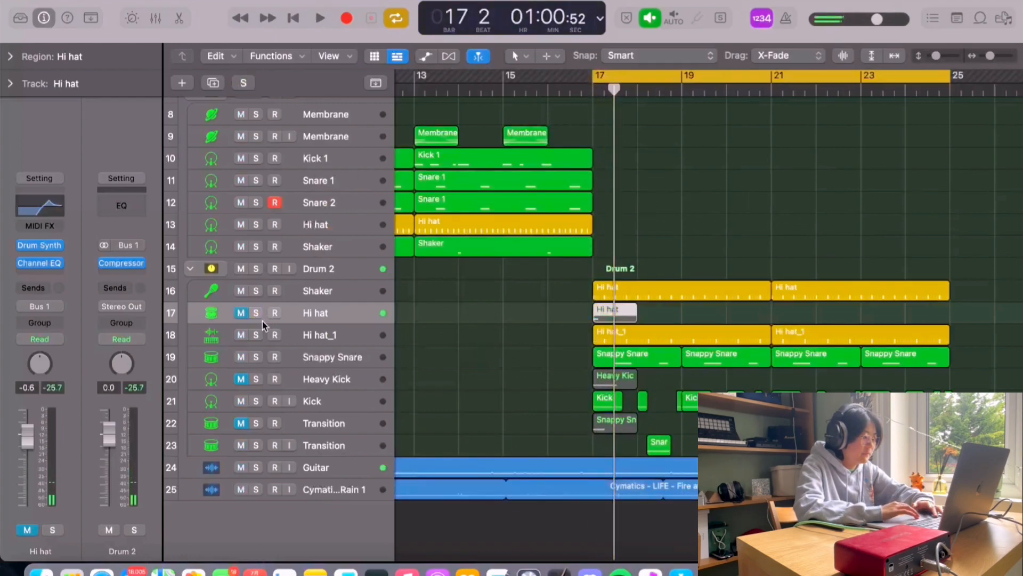
pyautogui.click(308, 336)
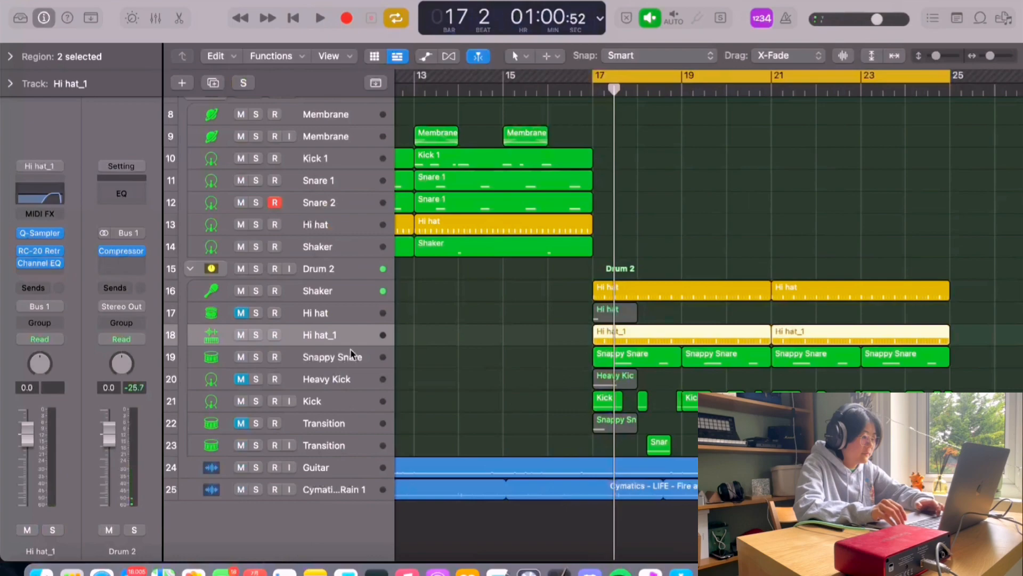
pyautogui.press('super+Down')
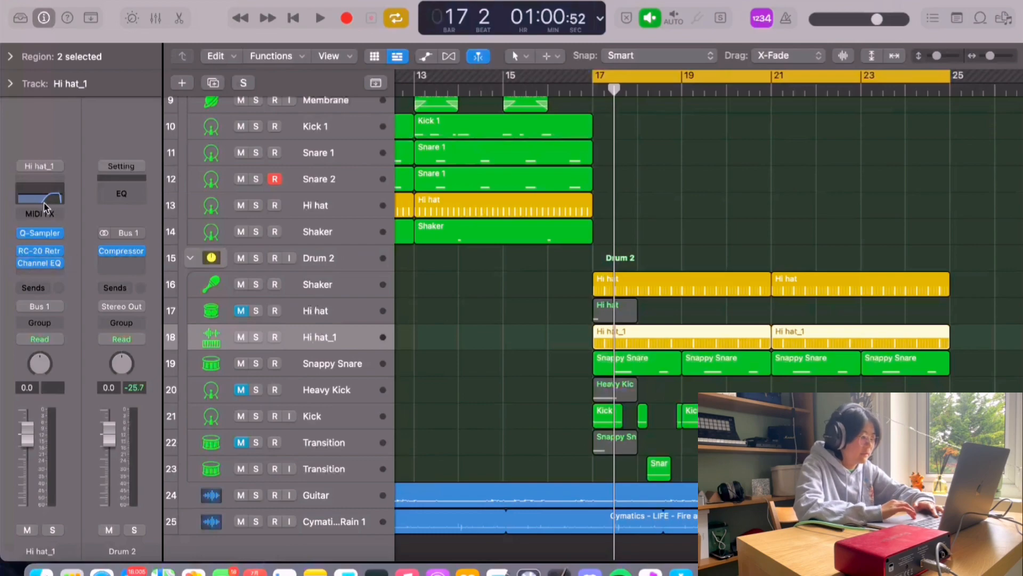
pyautogui.click(257, 337)
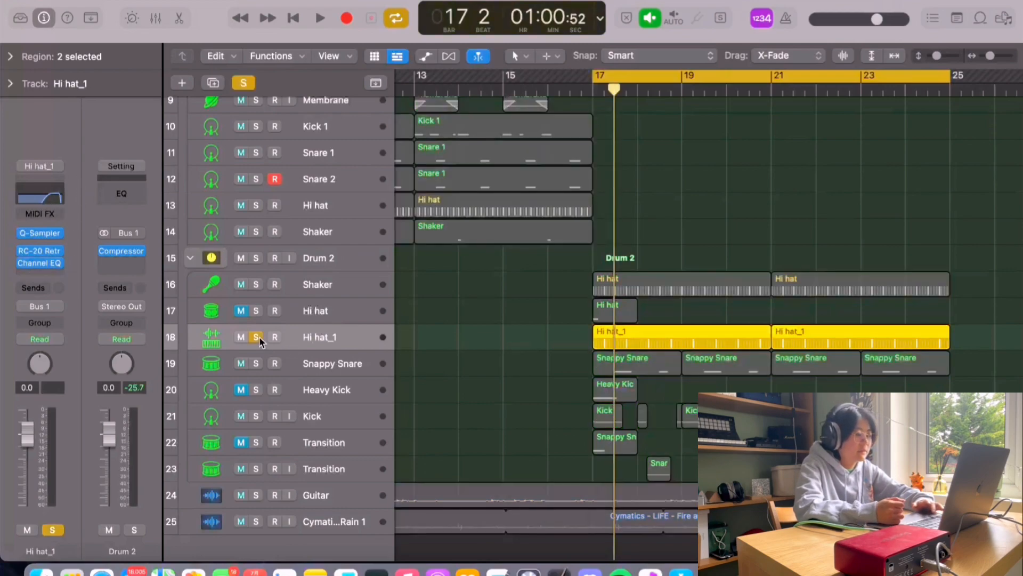
pyautogui.press('space')
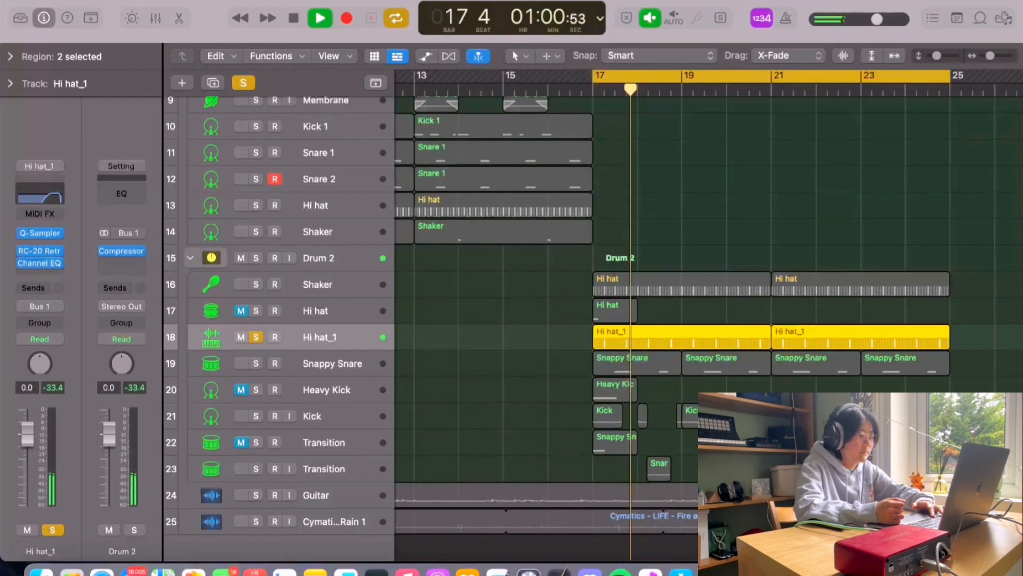
pyautogui.press('space')
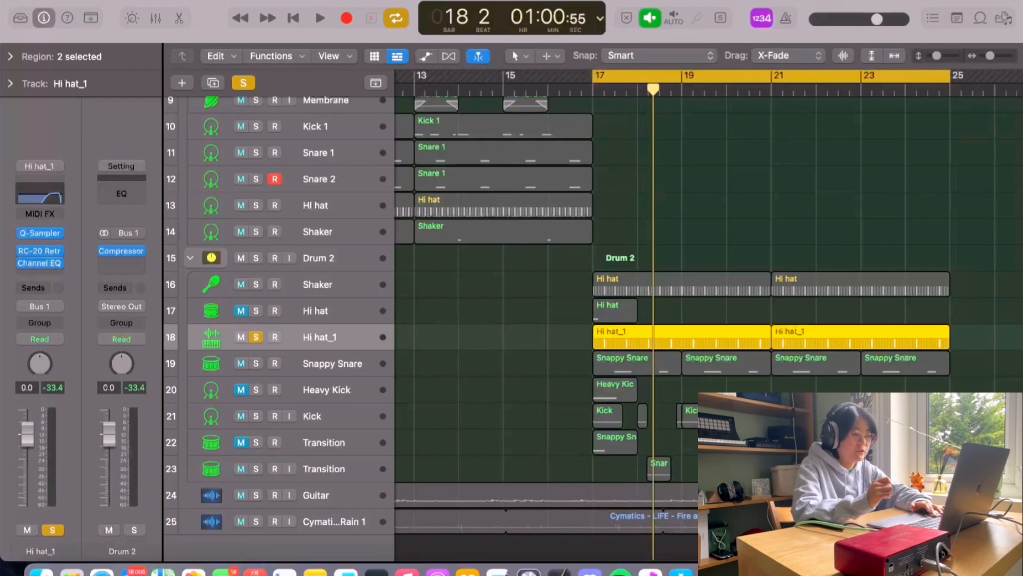
# Step: Move the solo from Hi hat_1 to the Snappy Snare track
pyautogui.click(256, 337)
pyautogui.click(273, 368)
pyautogui.scroll(-1, 274, 363)
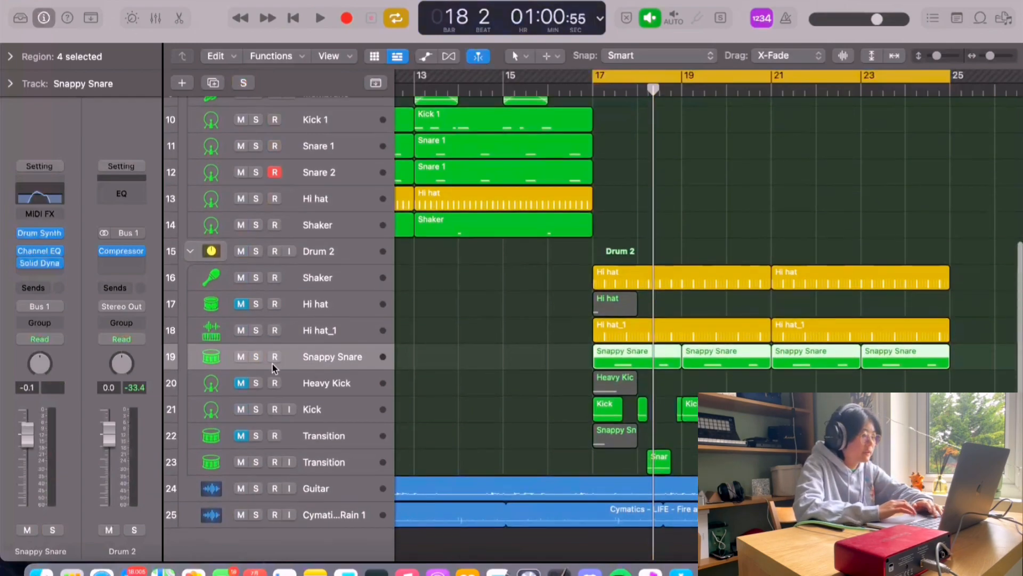
pyautogui.click(256, 356)
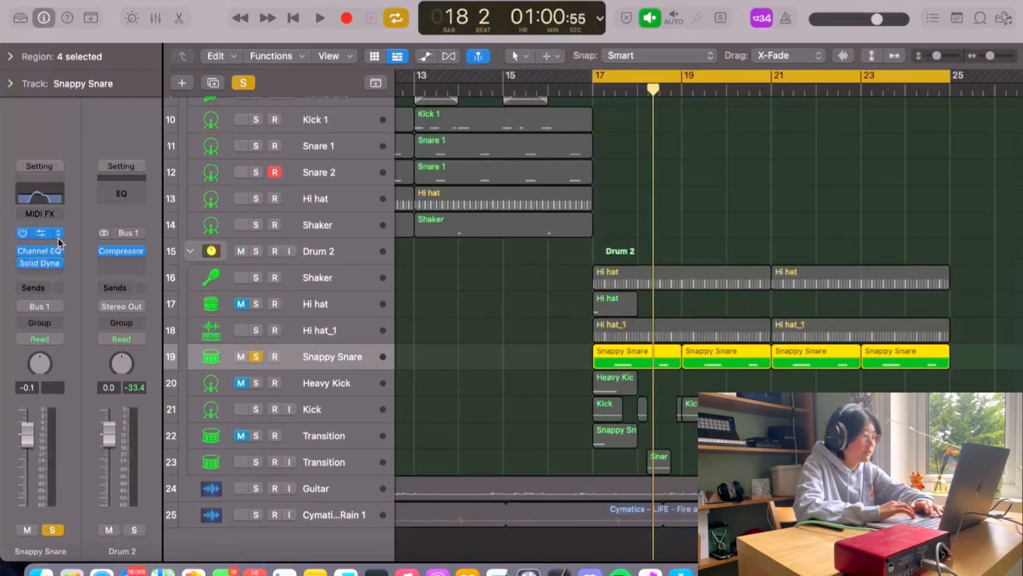
# Step: Open Snappy Snare's Drum Synth instrument, reposition its window, review the sound, and close it
pyautogui.moveTo(26, 251); pyautogui.dragTo(26, 258)
pyautogui.click(40, 233)
pyautogui.moveTo(668, 169); pyautogui.dragTo(621, 152)
pyautogui.moveTo(545, 255)
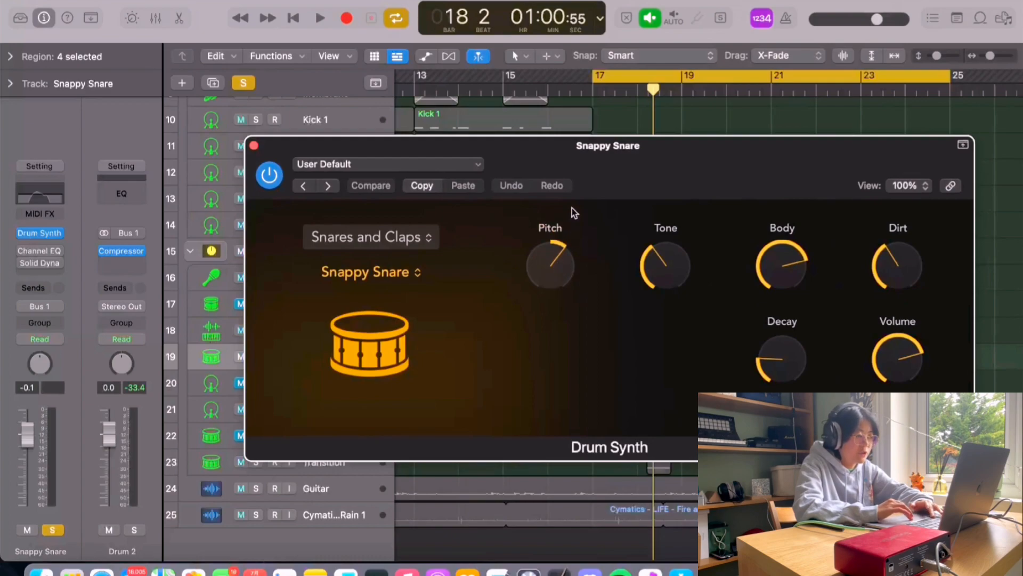
pyautogui.moveTo(793, 285)
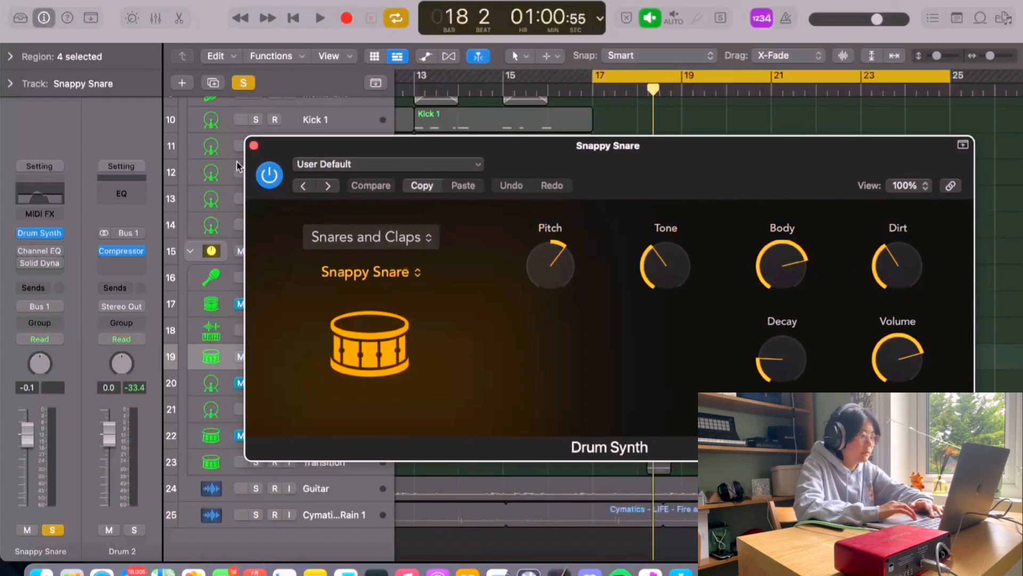
pyautogui.click(254, 145)
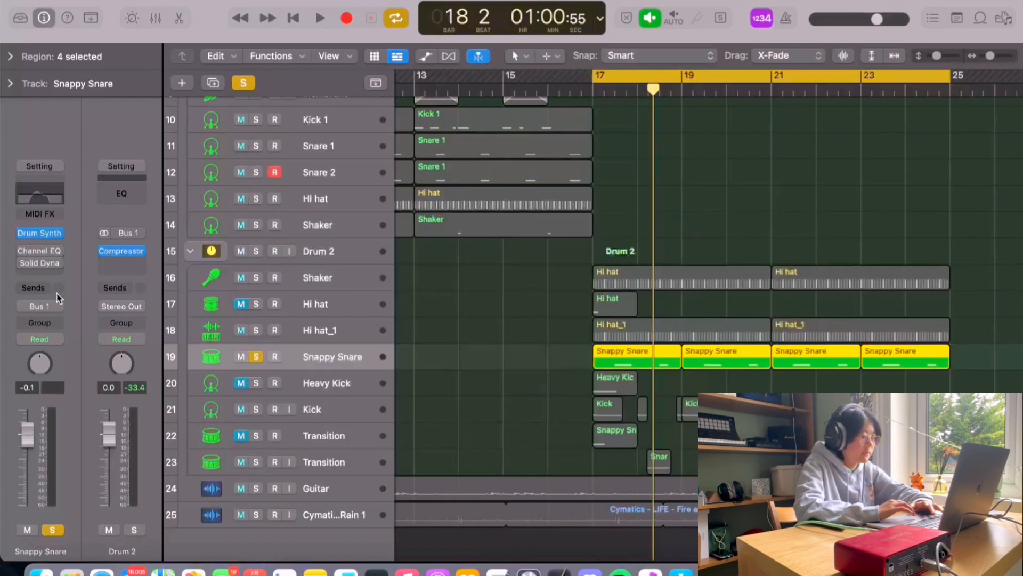
# Step: Play the Snappy Snare and review its Solid Dynamics plug-in window before closing it
pyautogui.press('space')
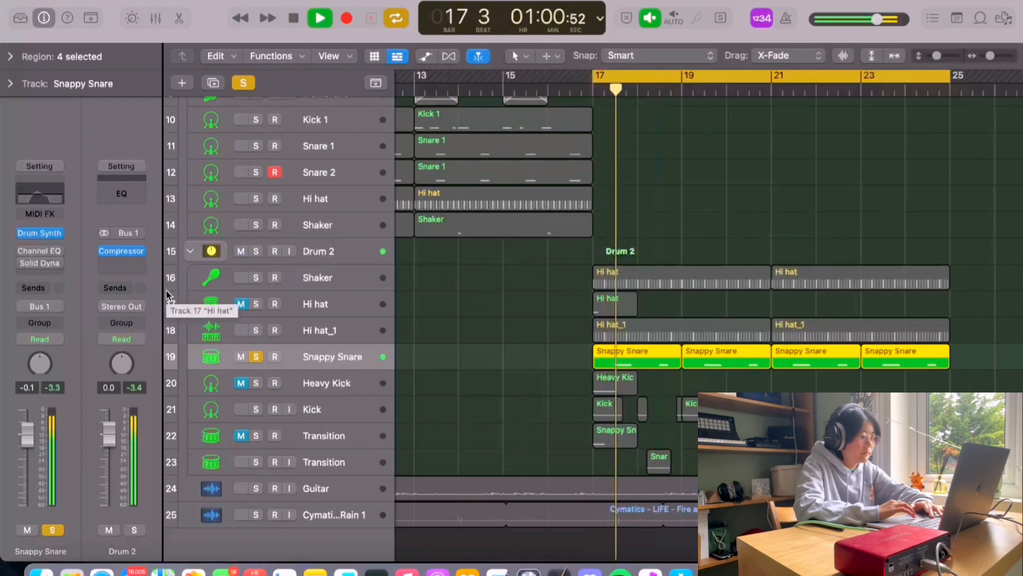
pyautogui.press('space')
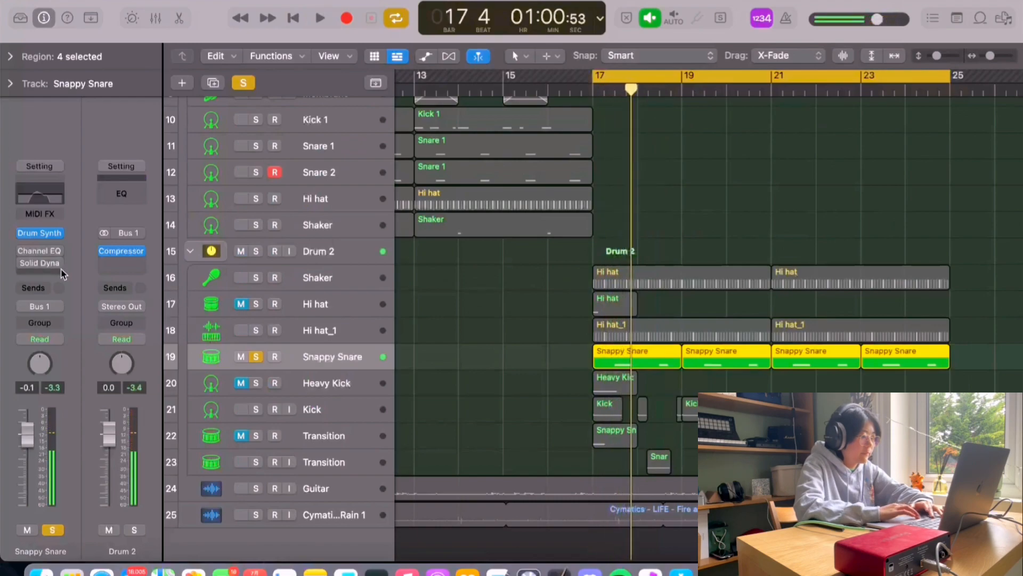
pyautogui.click(23, 250)
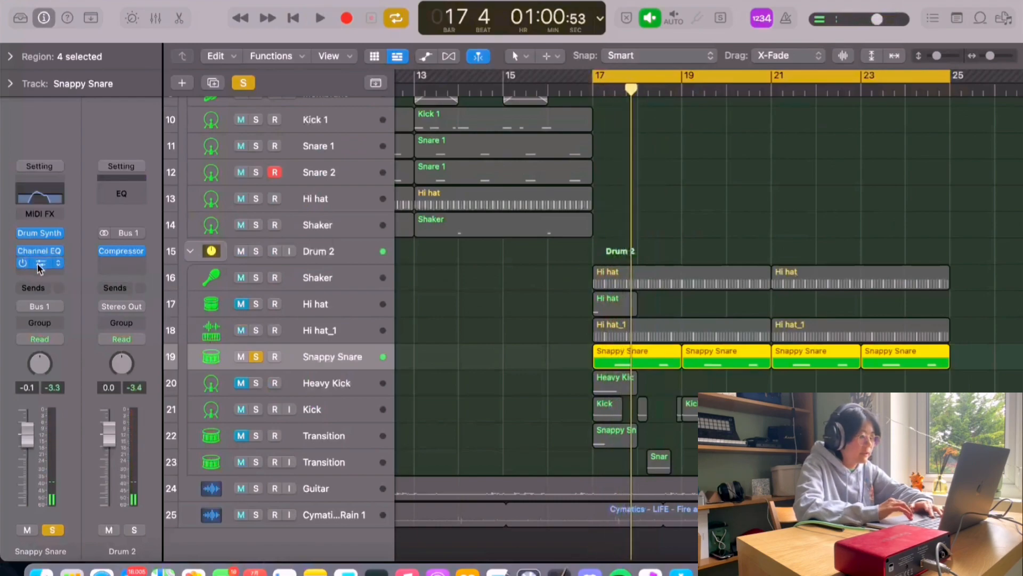
pyautogui.click(38, 263)
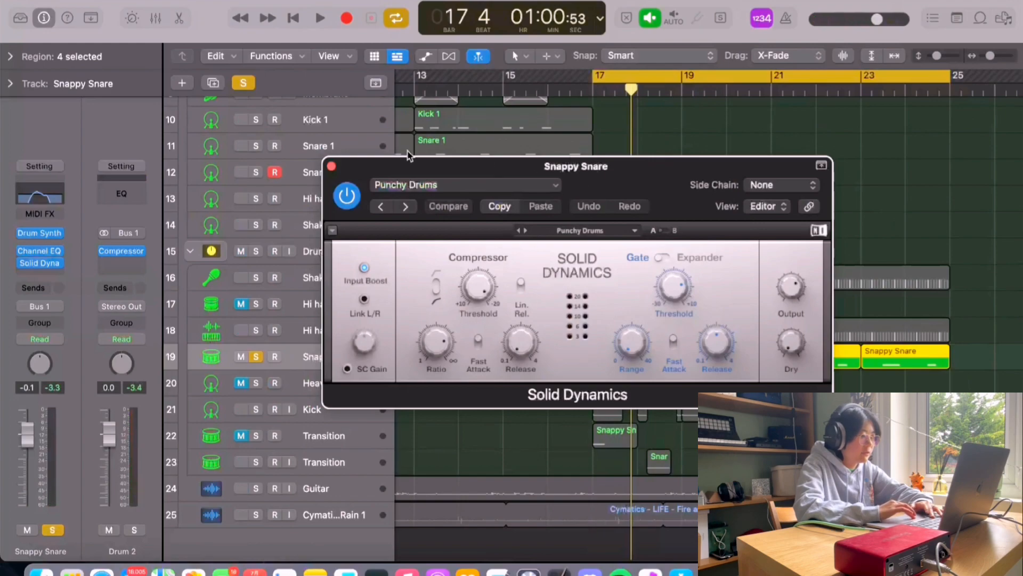
pyautogui.click(332, 165)
# Step: Play the soloed Heavy Kick track while bypassing its effect plug-ins to compare the sound
pyautogui.press('space')
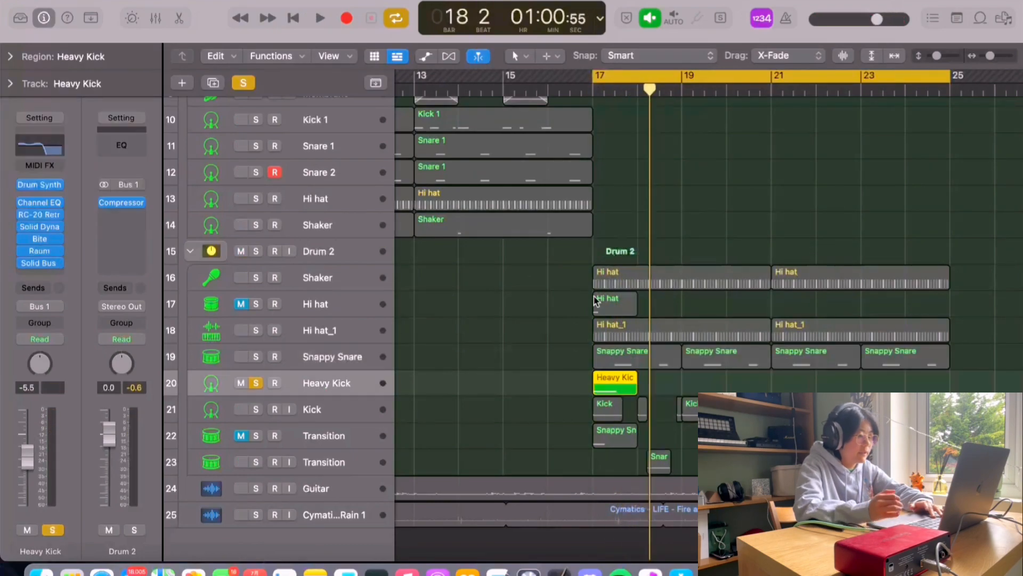
pyautogui.press('space')
pyautogui.press('space')
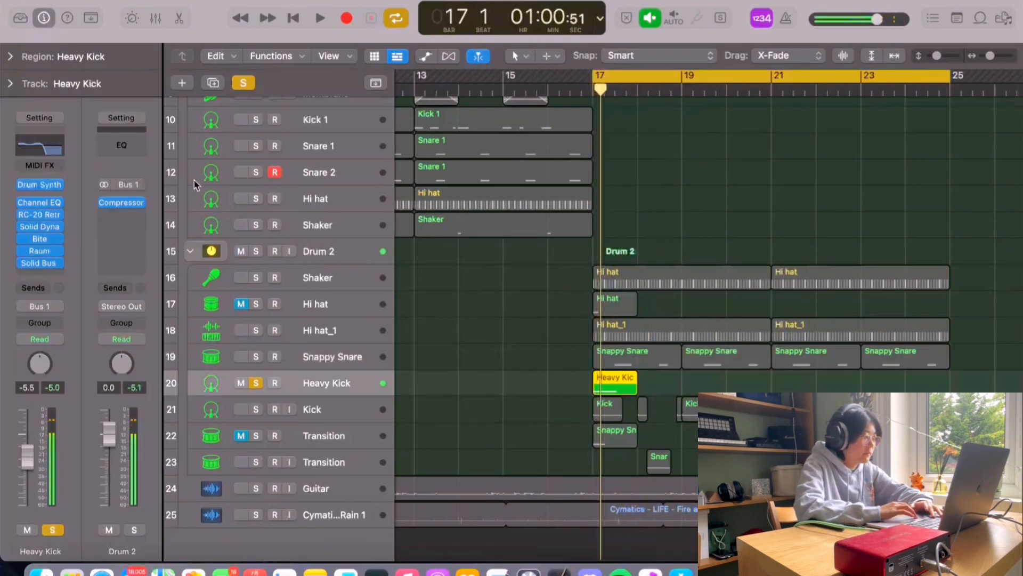
pyautogui.keyDown('alt'); pyautogui.click(23, 203); pyautogui.keyUp('alt')
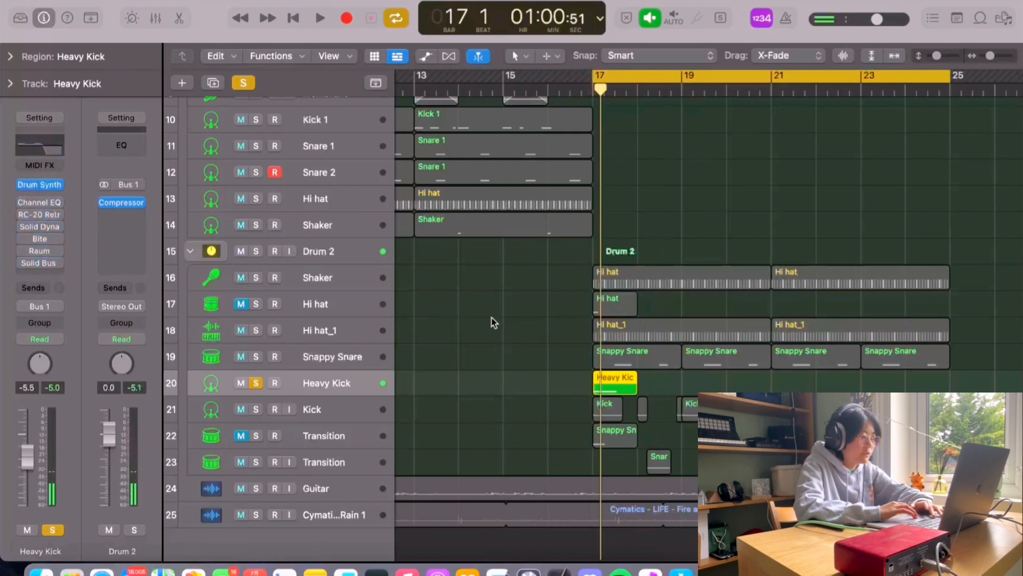
pyautogui.press('space')
pyautogui.press('space')
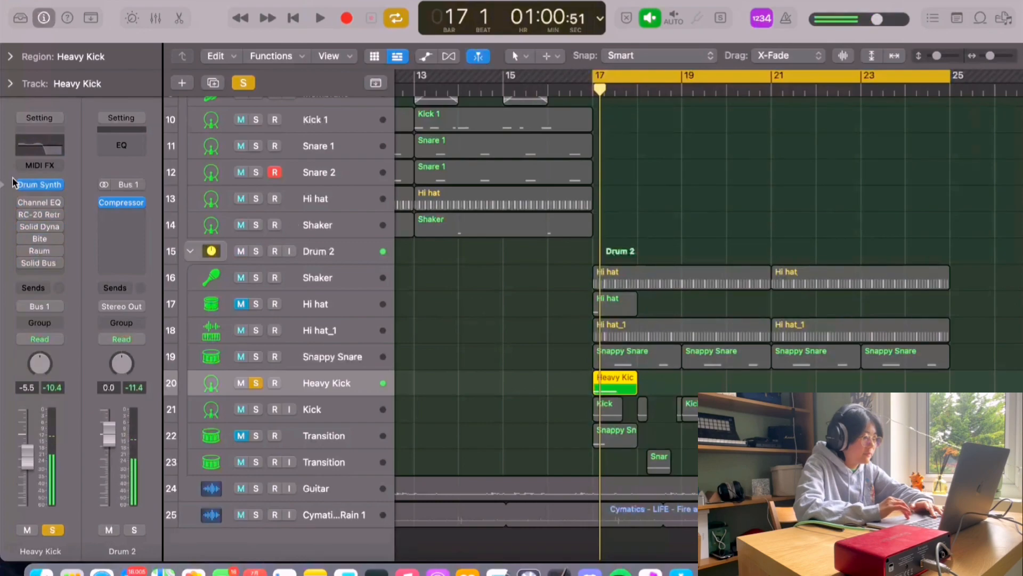
# Step: Stop playback and open the Heavy Kick's Channel EQ plug-in window
pyautogui.click(22, 202)
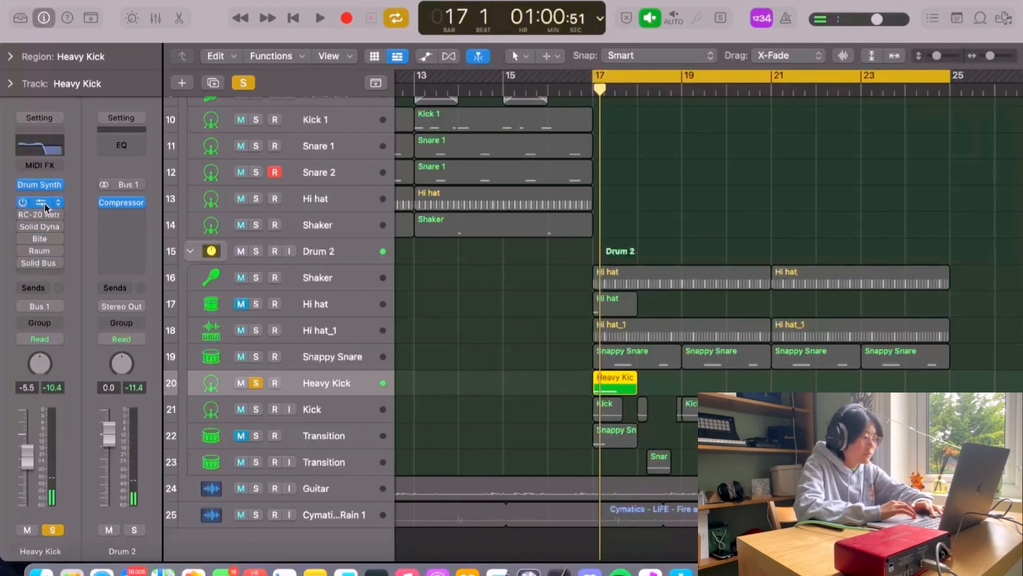
pyautogui.click(43, 203)
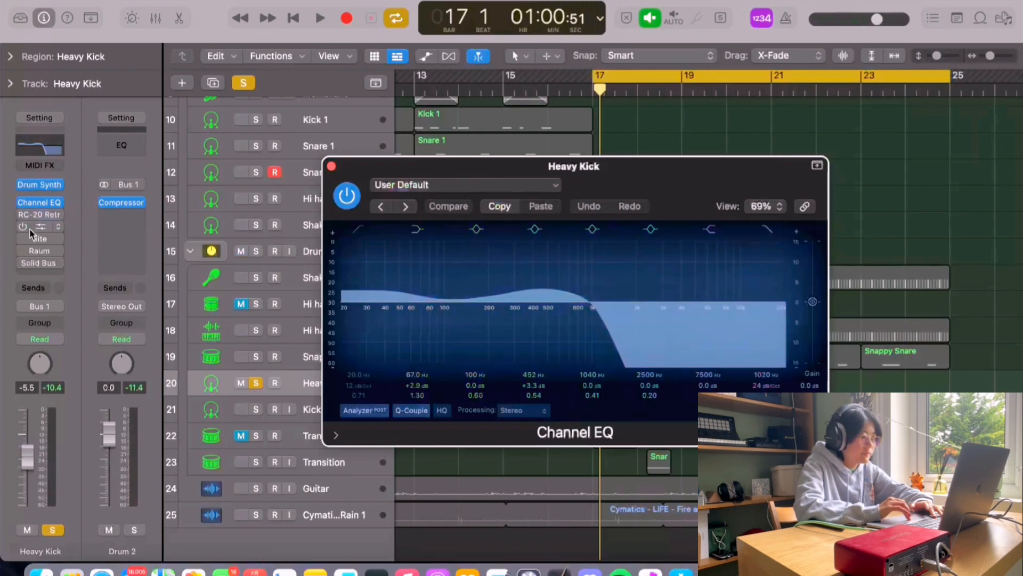
# Step: Open the Heavy Kick's RC-20, Solid Dynamics and Raum plug-in windows to review their settings
pyautogui.click(22, 216)
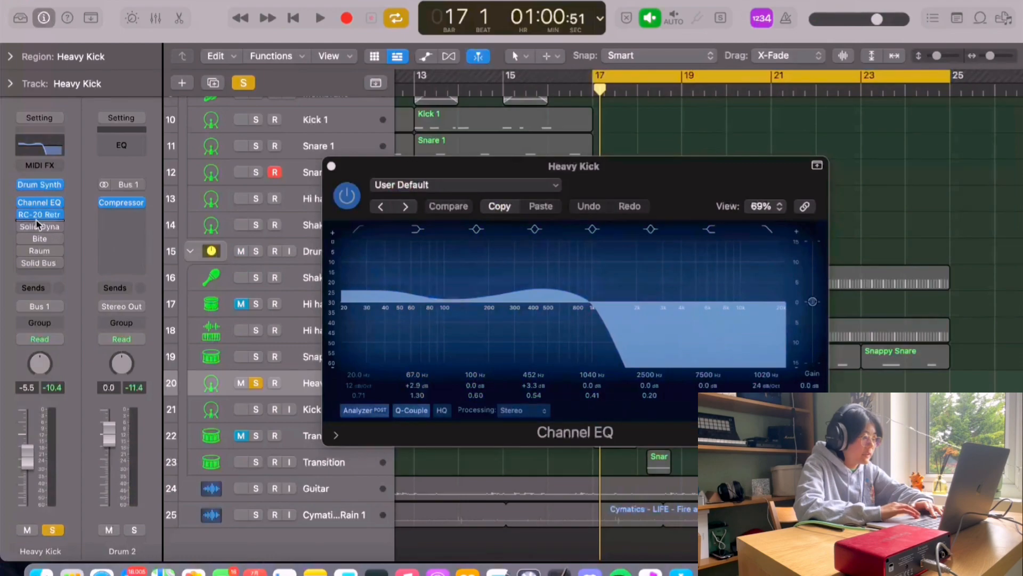
pyautogui.click(39, 215)
pyautogui.click(23, 227)
pyautogui.click(40, 226)
pyautogui.moveTo(56, 242)
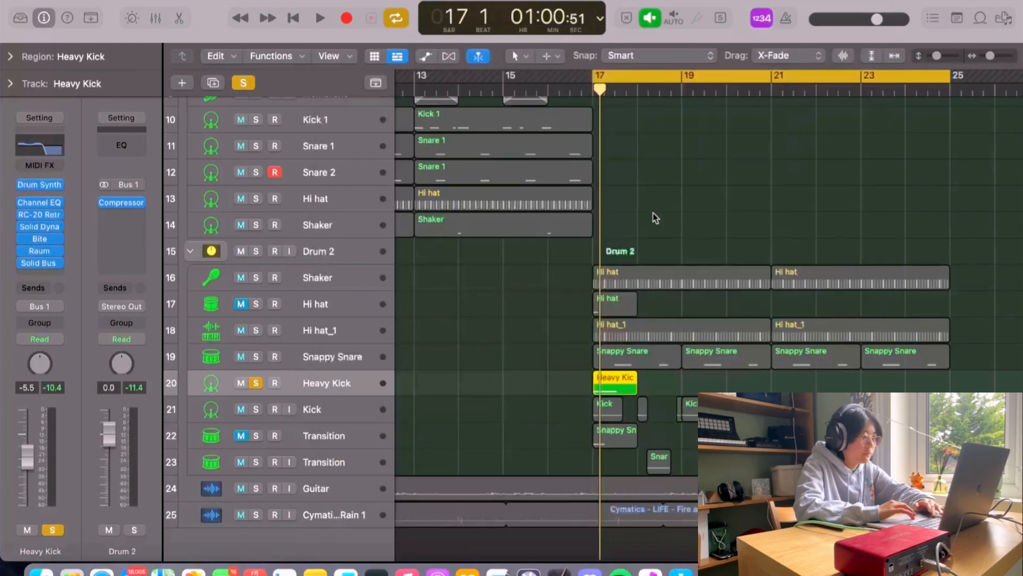
# Step: Stop playback, unsolo the Heavy Kick track and mute it
pyautogui.press('space')
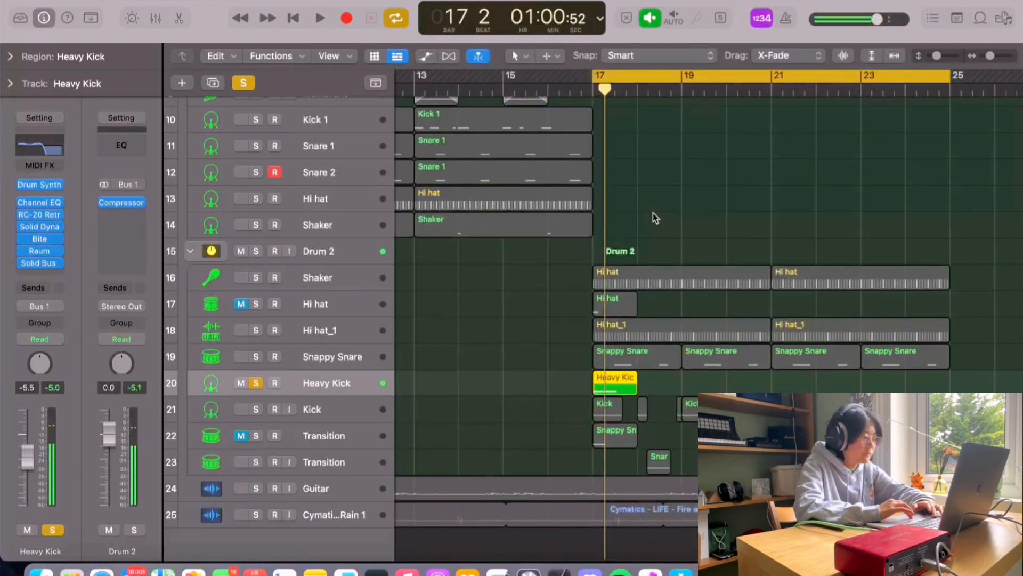
pyautogui.press('space')
pyautogui.click(256, 384)
pyautogui.click(241, 384)
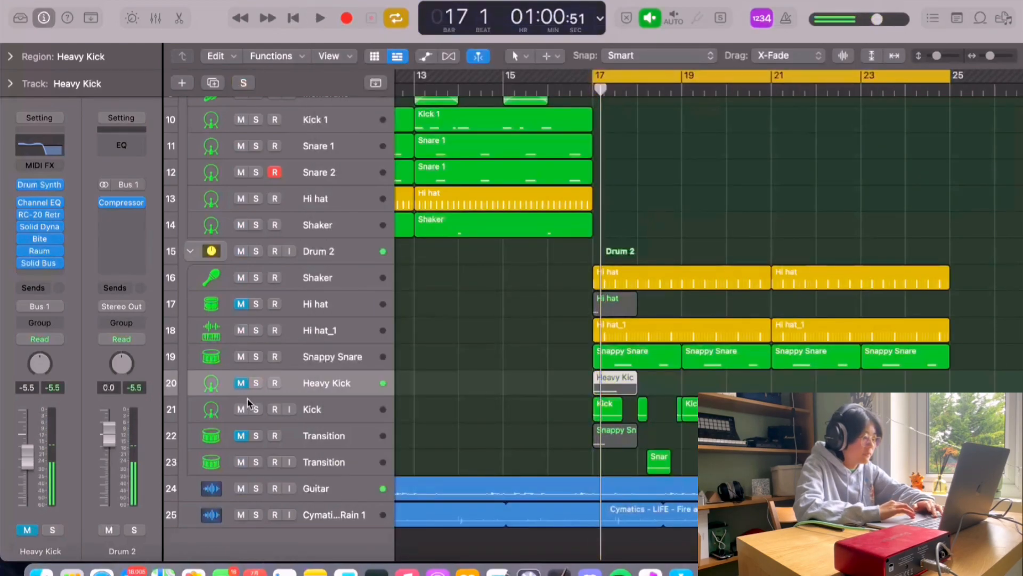
# Step: Solo the Kick track and remove the plug-in from its audio effect slot
pyautogui.click(257, 409)
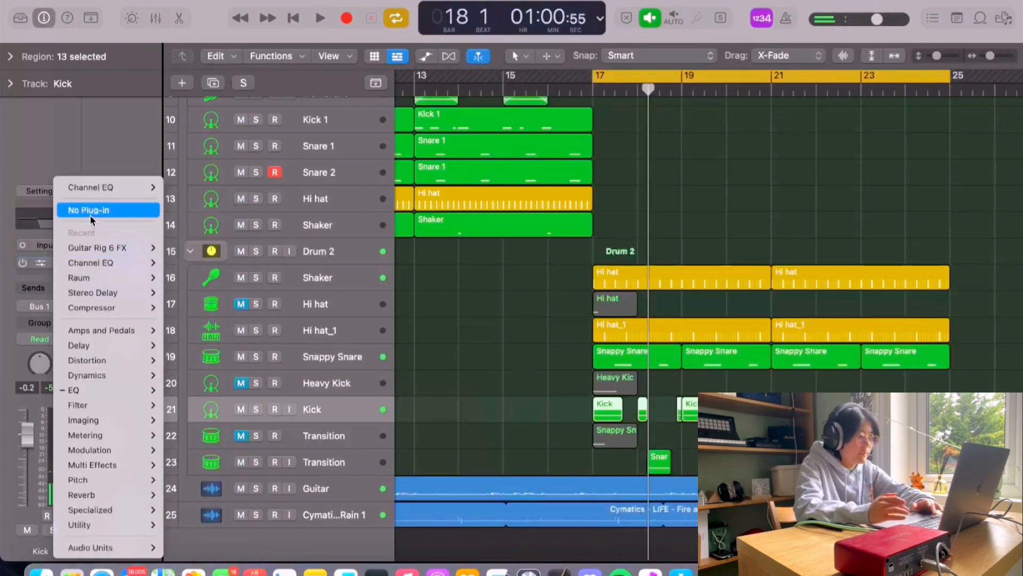
pyautogui.click(91, 214)
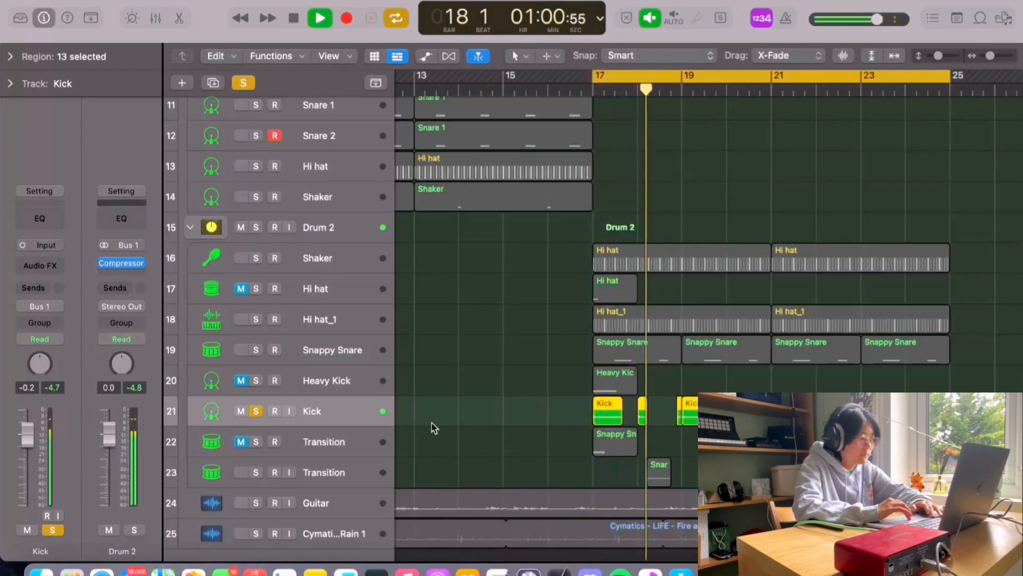
# Step: Play the soloed Kick track, then unsolo it and solo the first Transition track
pyautogui.scroll(-2, 384, 411)
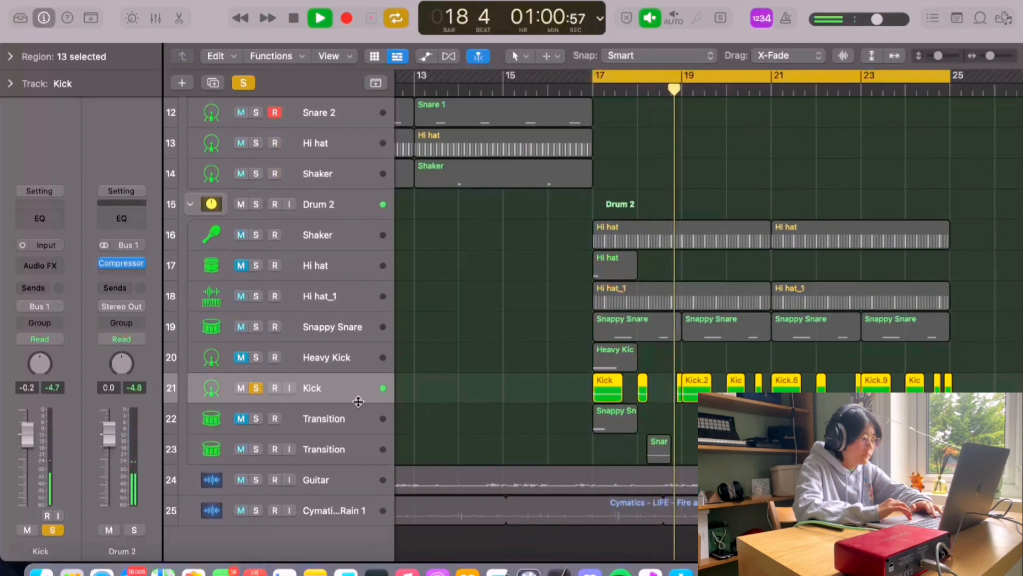
pyautogui.press('space')
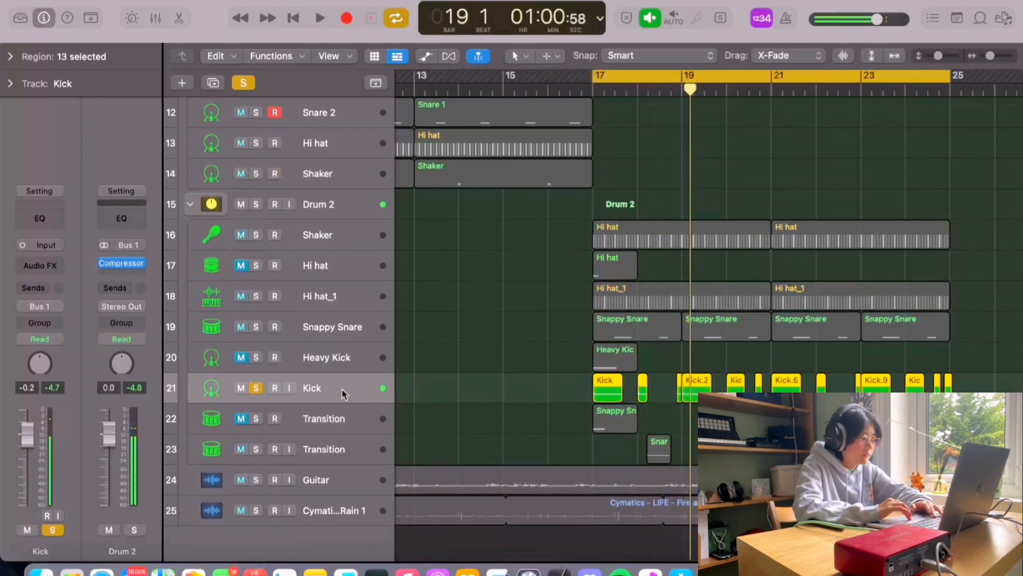
pyautogui.click(257, 388)
pyautogui.click(332, 421)
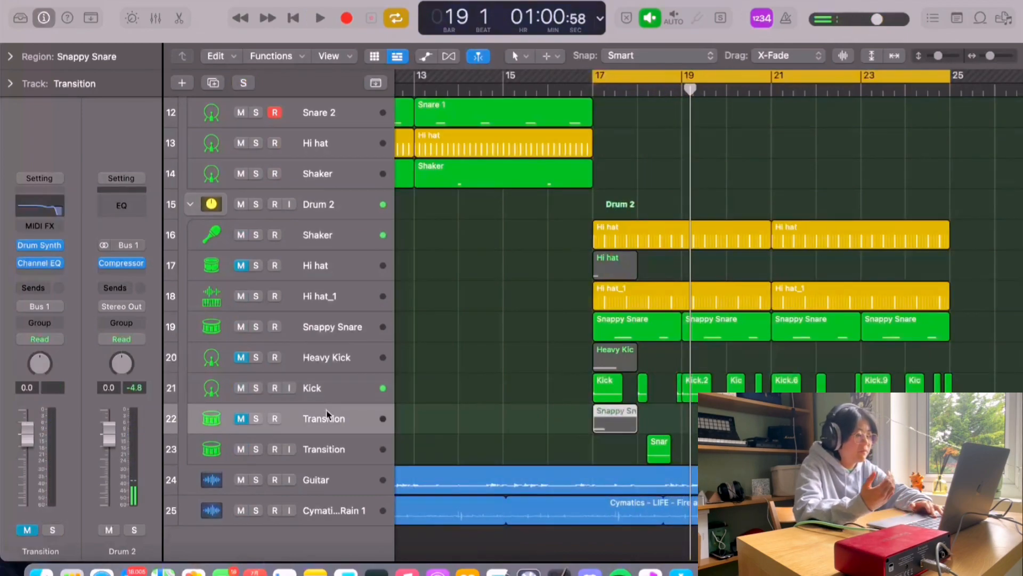
pyautogui.click(257, 419)
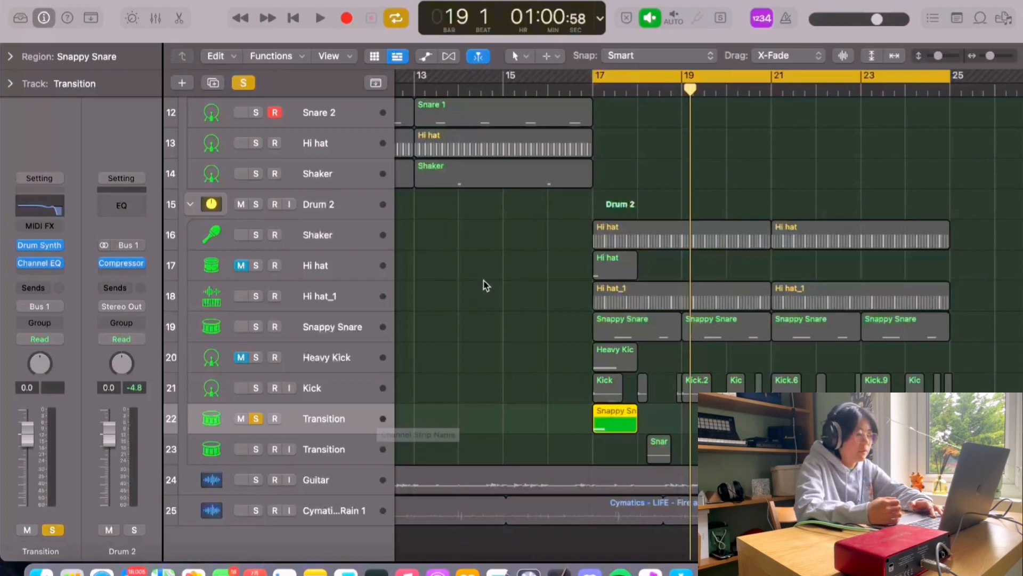
# Step: Open the Transition track's Drum Synth, reposition its window, play the sound, and close it
pyautogui.click(34, 255)
pyautogui.click(42, 248)
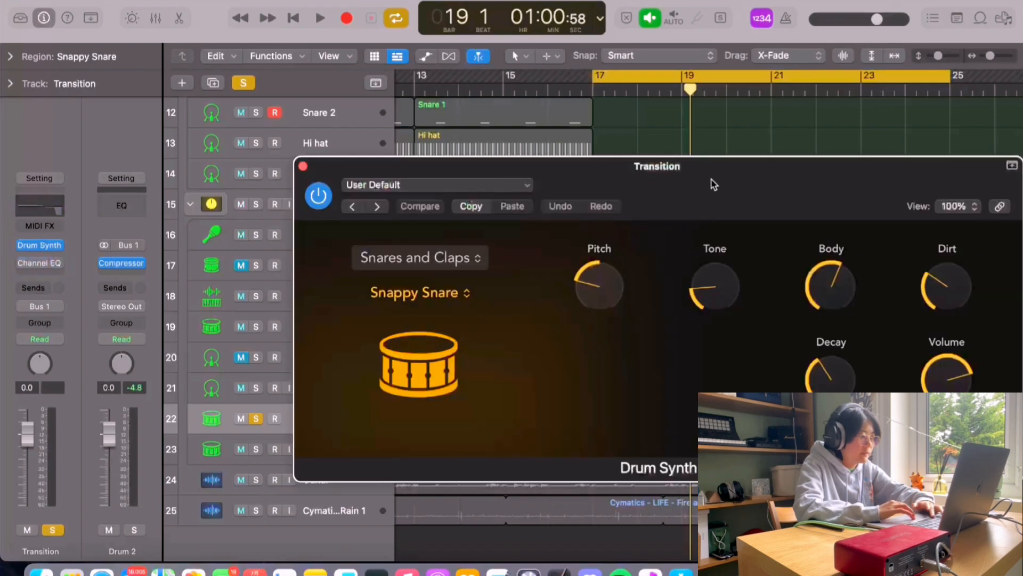
pyautogui.moveTo(708, 184); pyautogui.dragTo(681, 184)
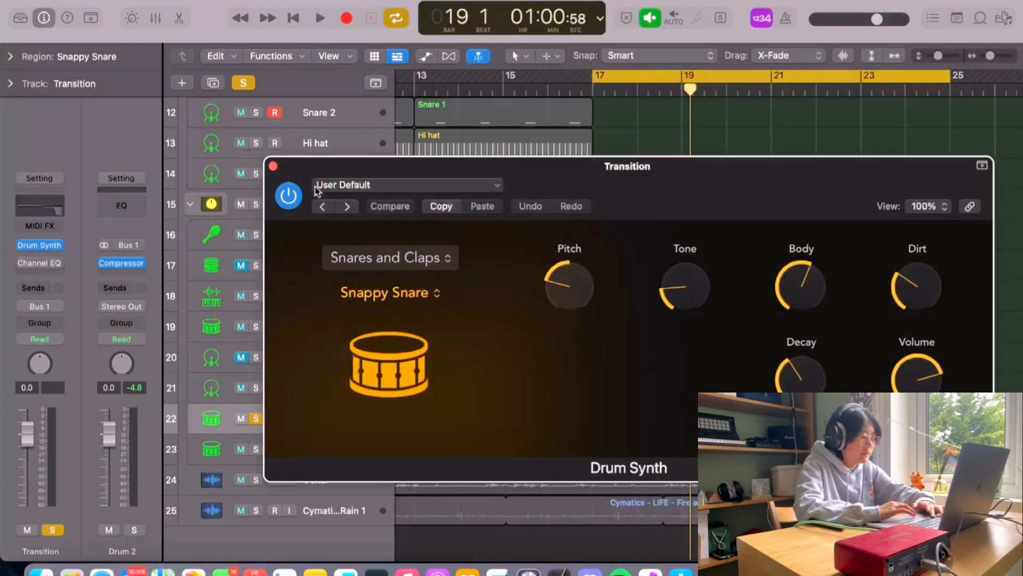
pyautogui.press('space')
pyautogui.click(272, 166)
pyautogui.press('space')
pyautogui.moveTo(23, 265)
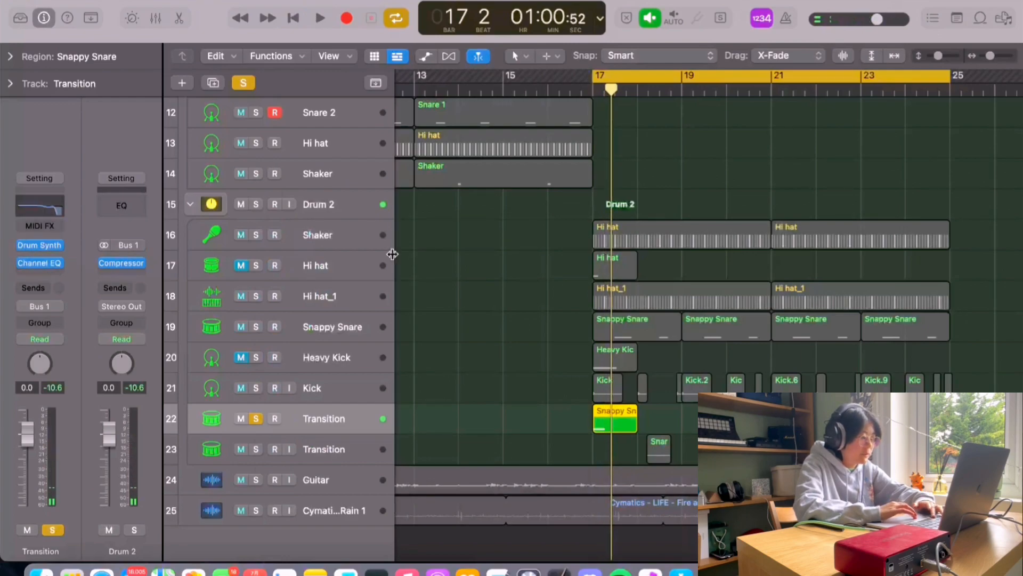
# Step: Select the second Transition track and unsolo the first Transition track
pyautogui.press('space')
pyautogui.press('space')
pyautogui.click(370, 442)
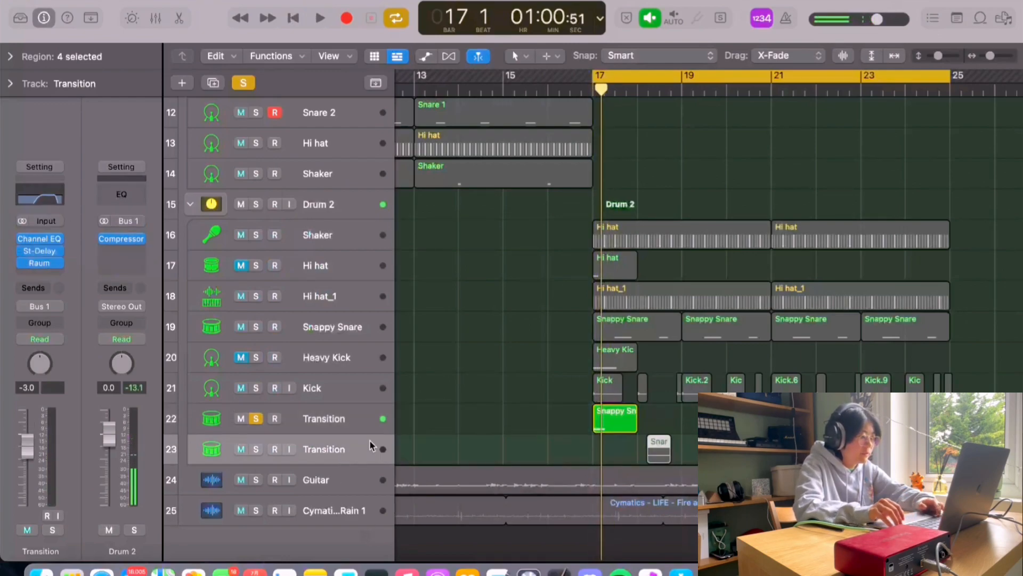
pyautogui.click(256, 419)
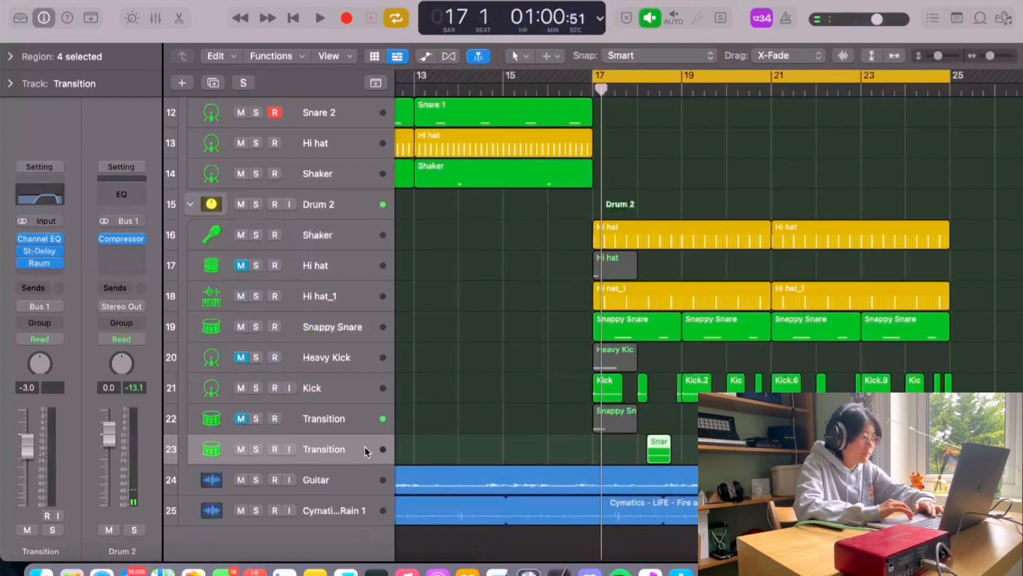
# Step: Enlarge the track heights and play the arrangement from bar 17
pyautogui.scroll(-2, 424, 429)
pyautogui.press('super+Down')
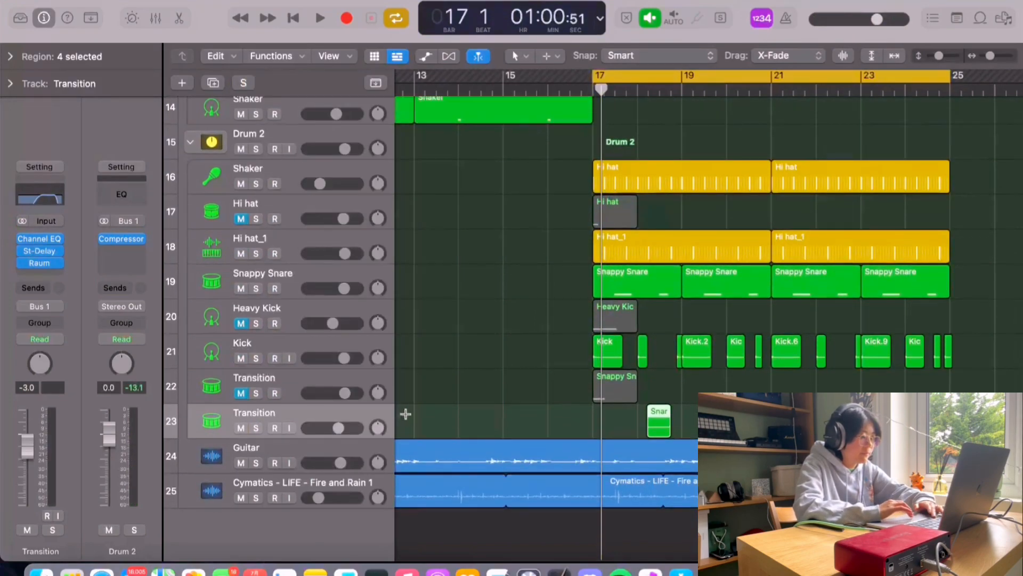
pyautogui.moveTo(37, 251)
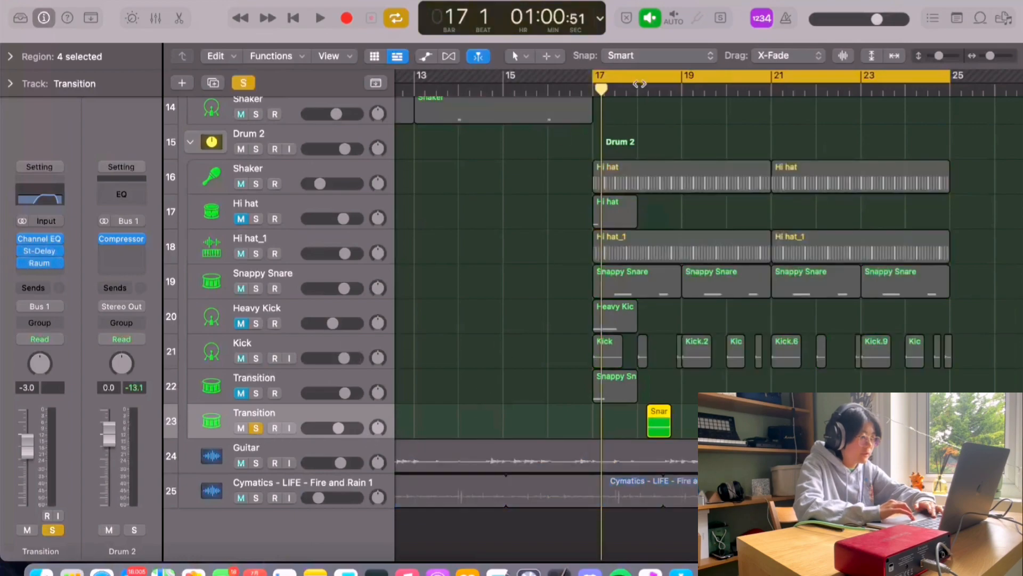
pyautogui.moveTo(594, 80); pyautogui.dragTo(638, 84)
pyautogui.press('space')
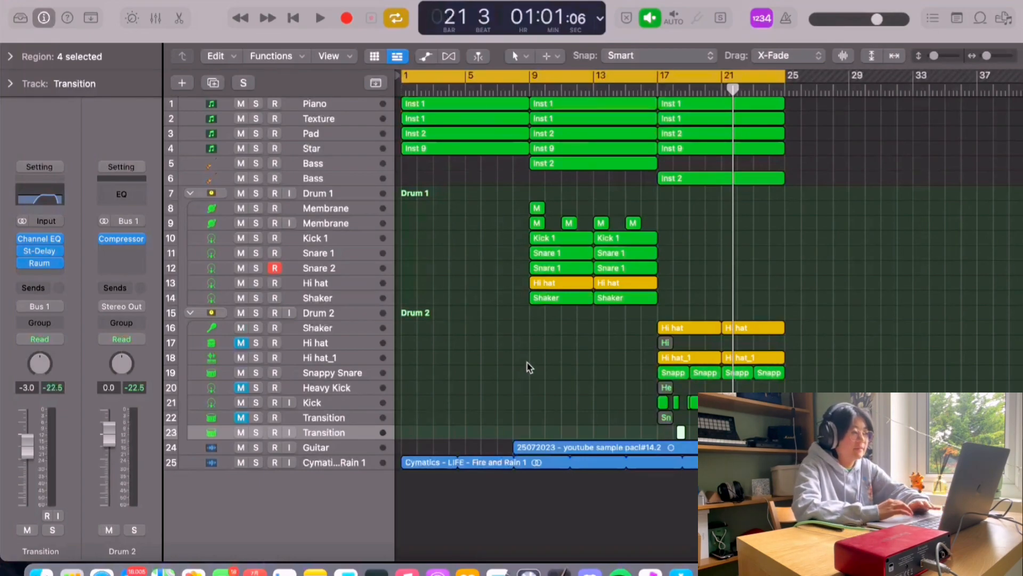
# Step: Play the whole arrangement and mute the first Membrane track in the Drum 1 folder
pyautogui.press('space')
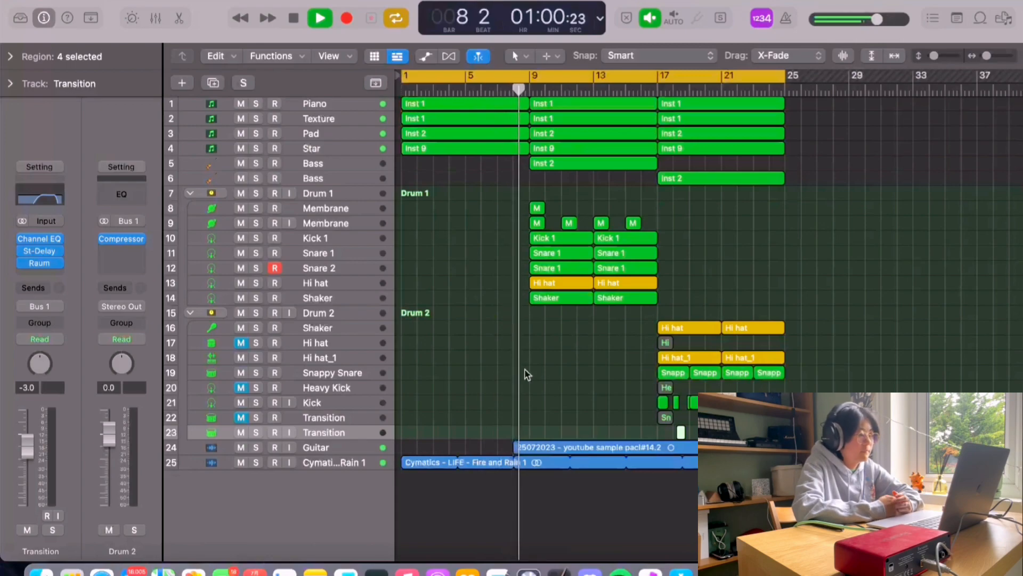
pyautogui.click(241, 209)
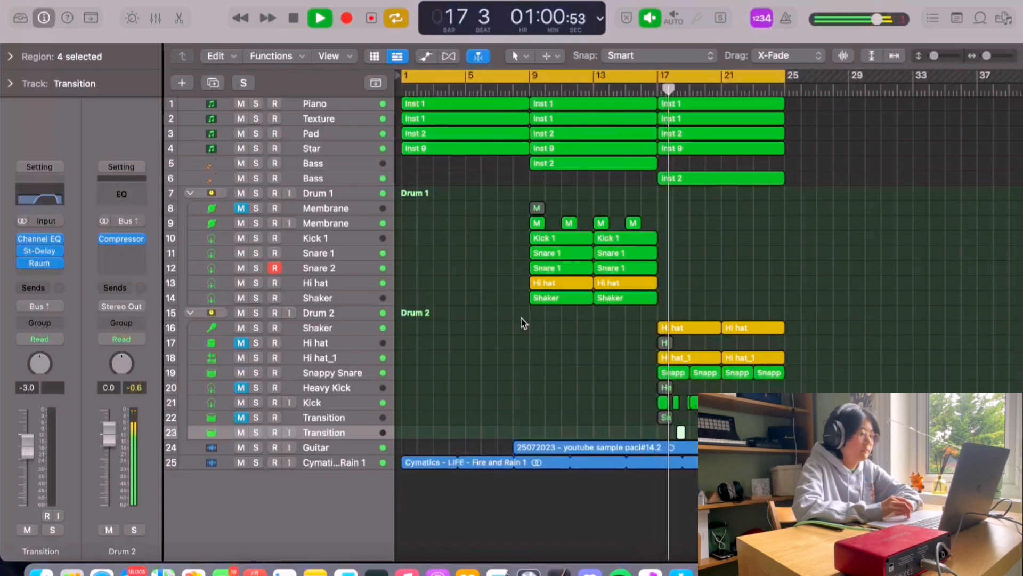
# Step: Select the Snappy Snare track and turn off the cycle range
pyautogui.click(300, 373)
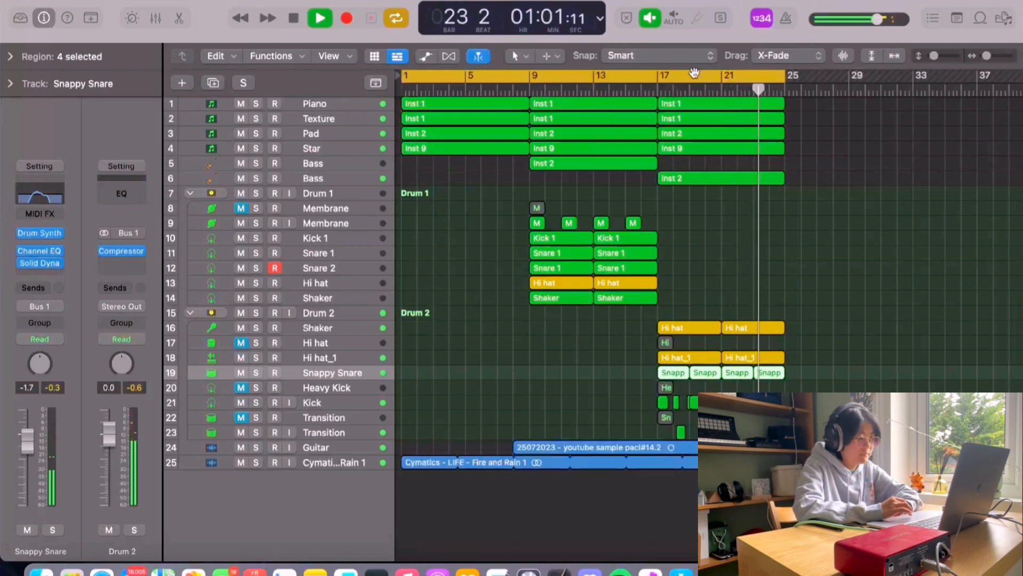
pyautogui.press('c')
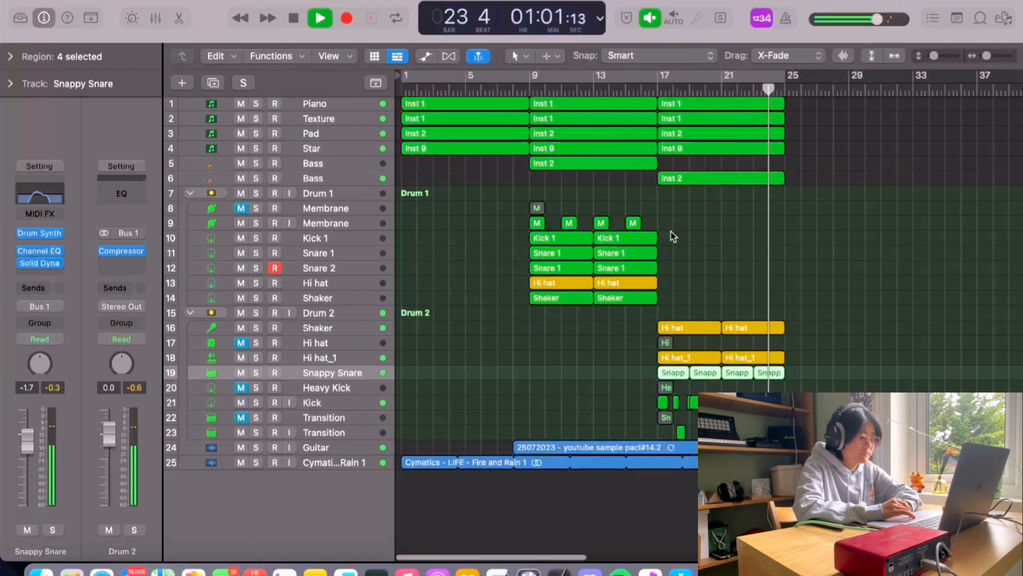